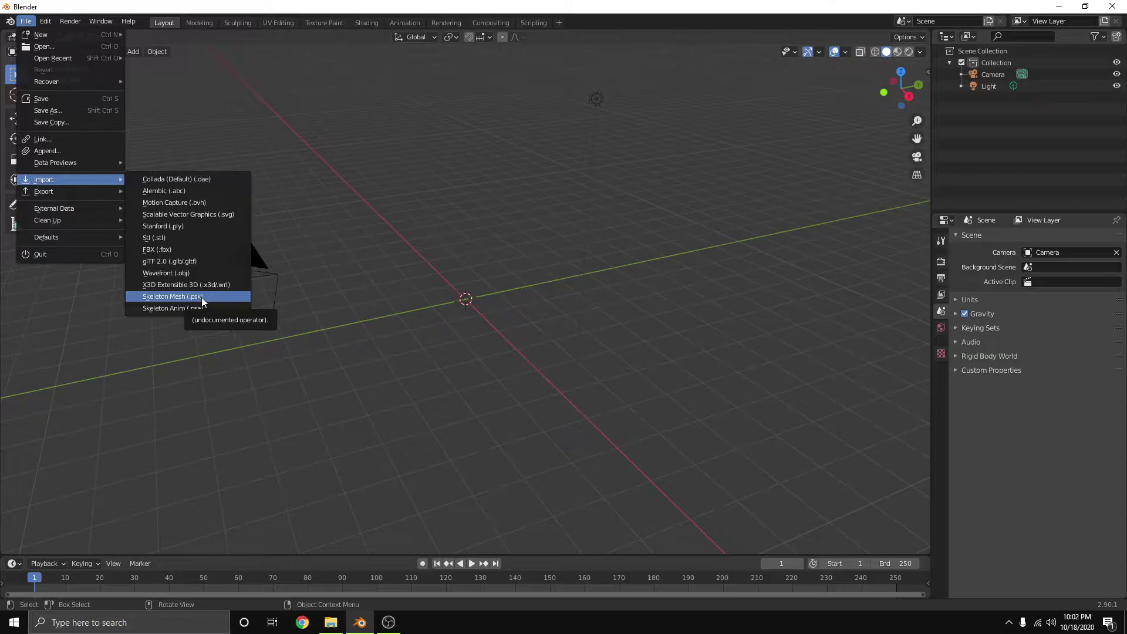
left_click_drag(386, 143, 542, 428)
left_click_drag(301, 166, 575, 482)
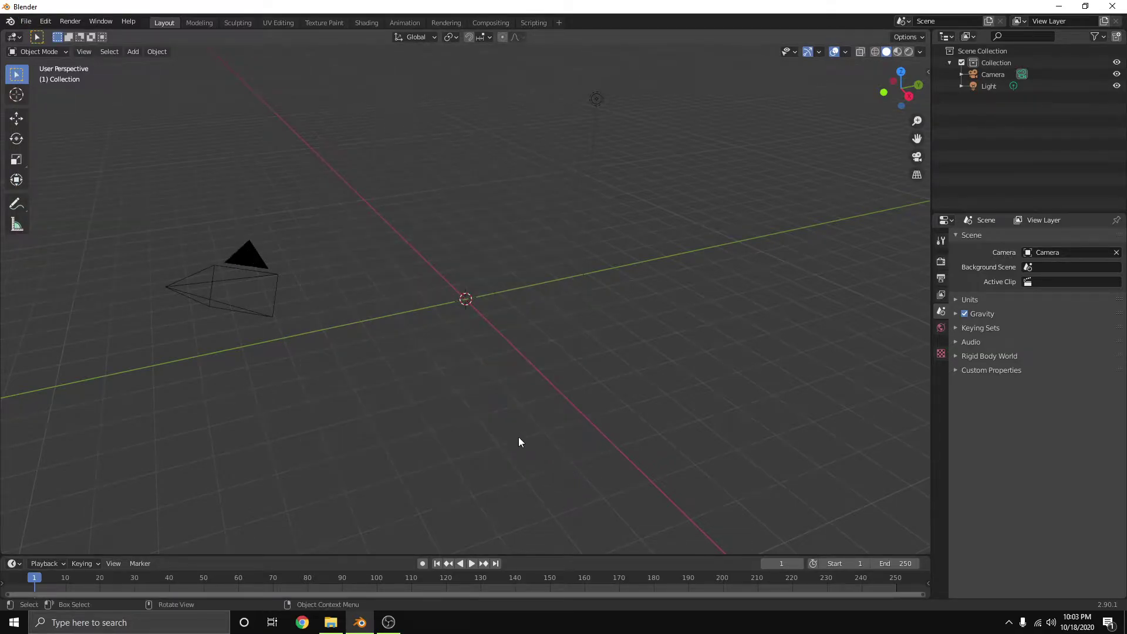
left_click_drag(283, 208, 590, 427)
left_click_drag(416, 192, 543, 470)
left_click_drag(313, 210, 366, 109)
left_click_drag(321, 218, 536, 459)
Start a Skeleton Mesh (.psk) import and browse through the Blender favorite, Fortnite Skins and UmodelExport to the Game folder
left_click(26, 21)
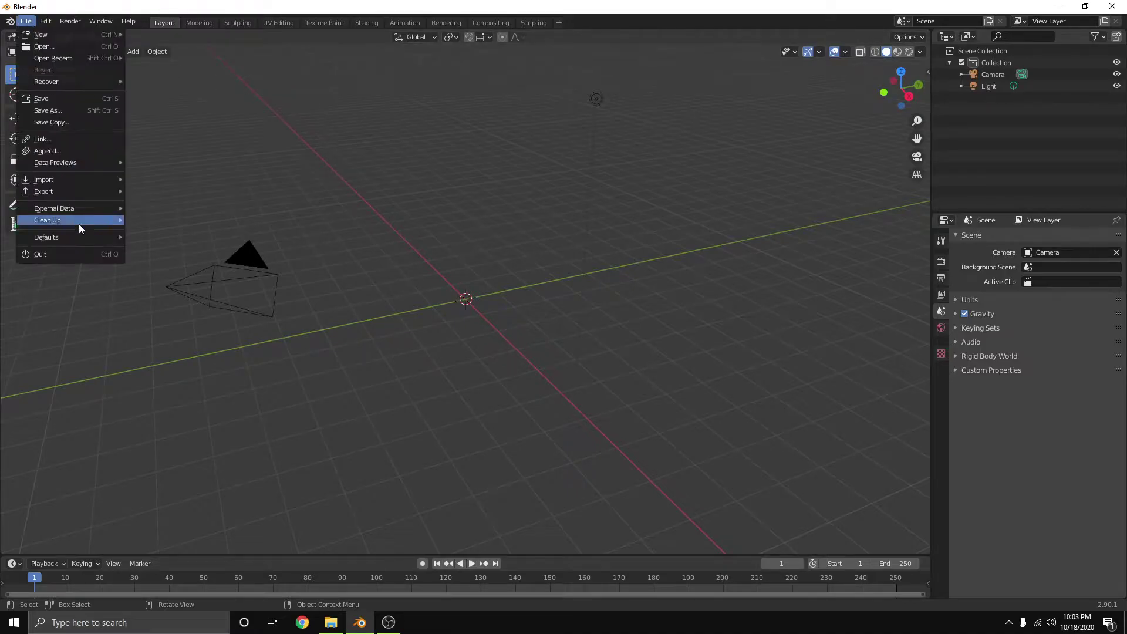
mouse_move(83, 180)
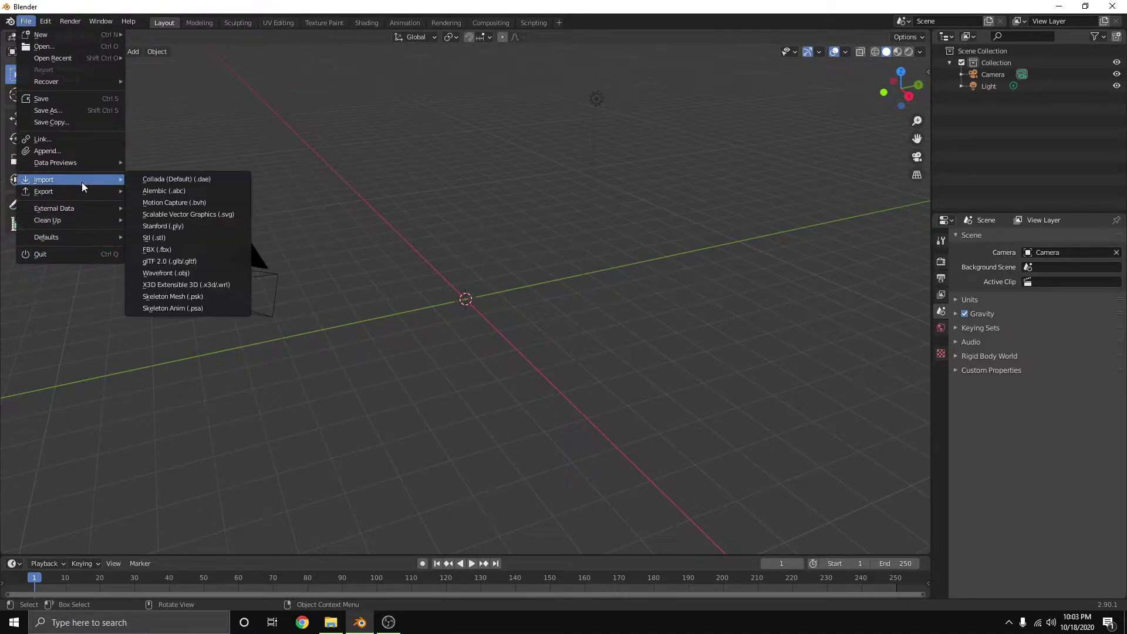
left_click(202, 294)
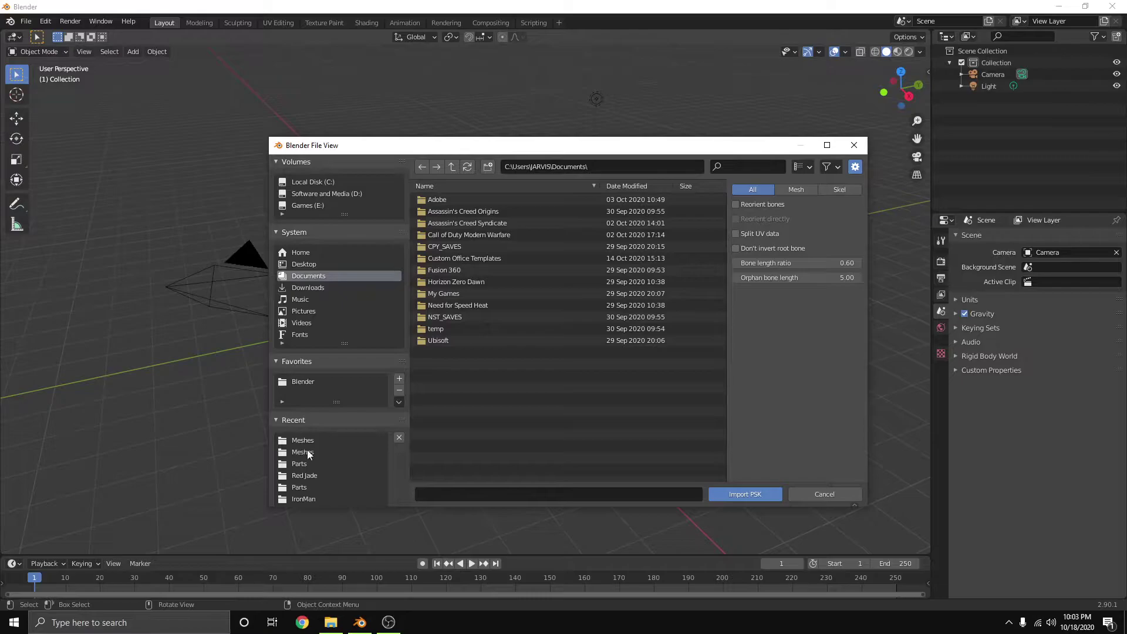
left_click(315, 382)
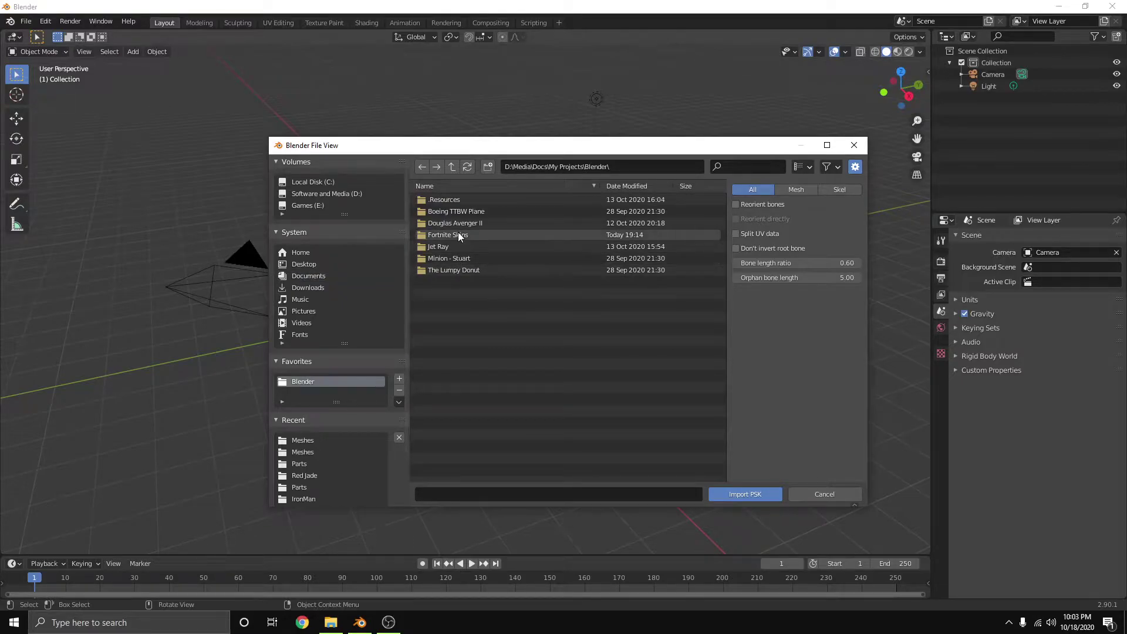
left_click(458, 231)
left_click(453, 263)
left_click(455, 210)
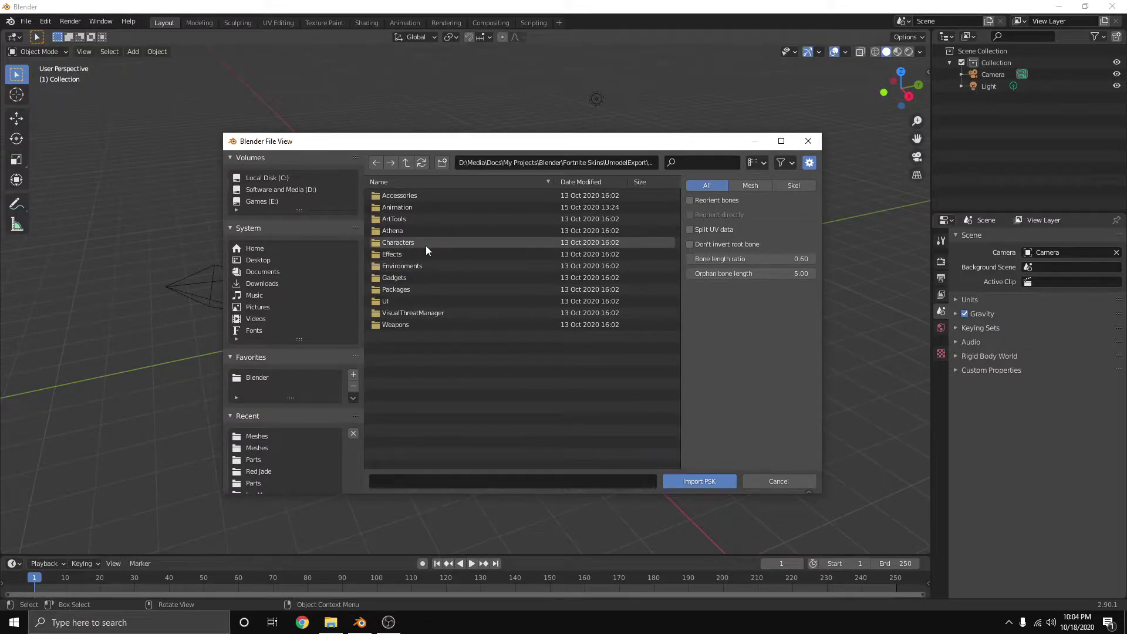
Browse through Characters, Player, Female, Medium and Heads into the F_MED_ASN_Starfish_Head_01 folder
left_click(424, 246)
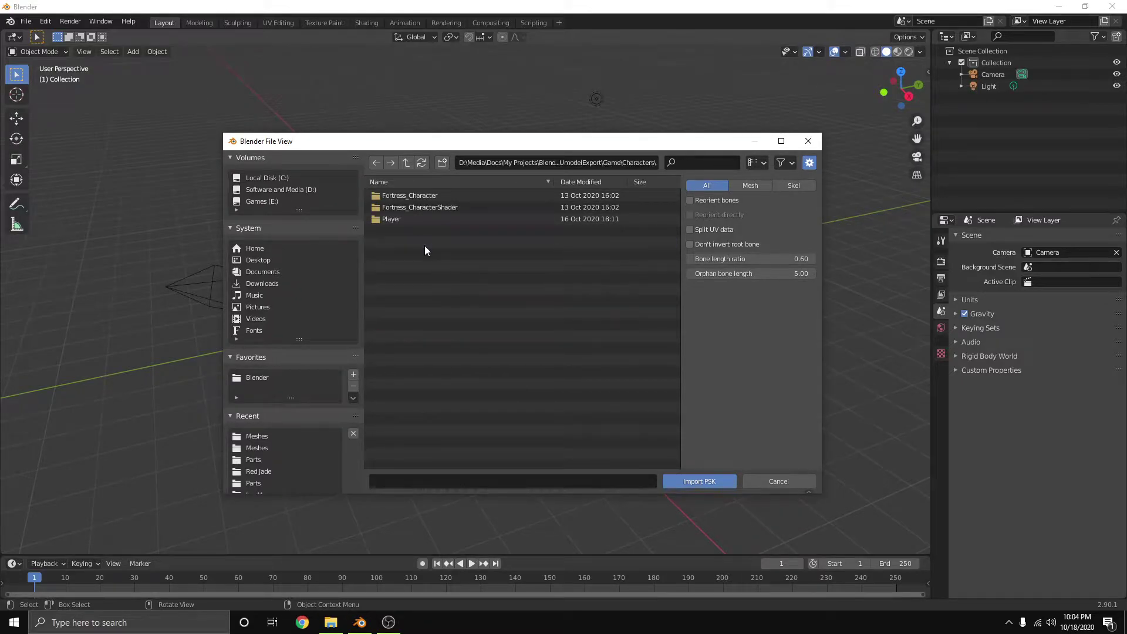
left_click(409, 206)
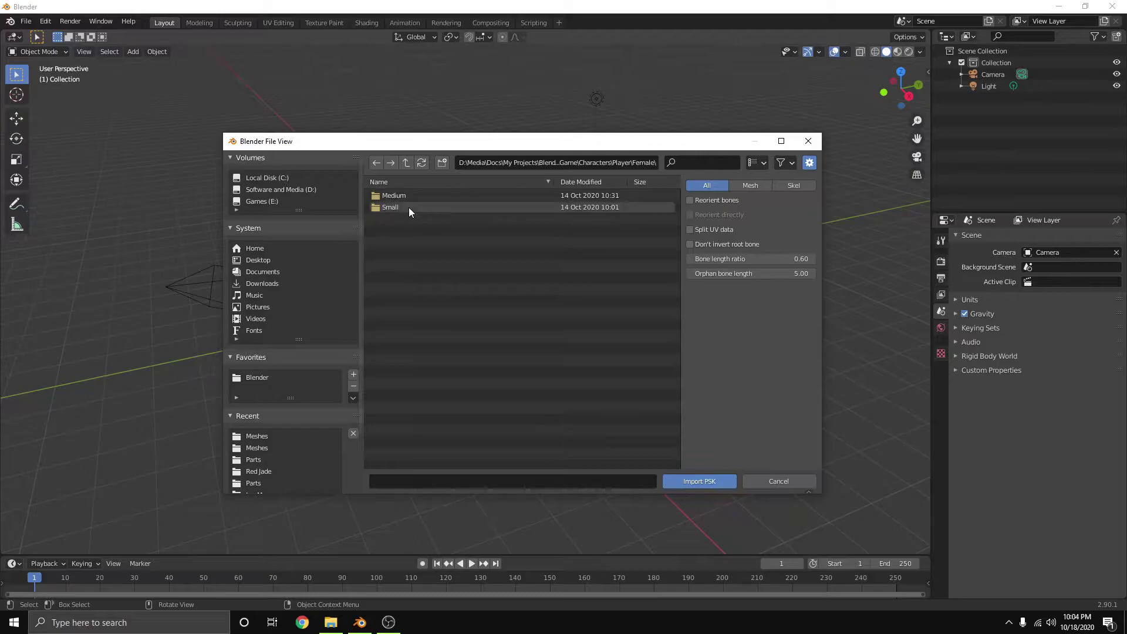
left_click(407, 207)
left_click(404, 162)
left_click(399, 207)
left_click(400, 206)
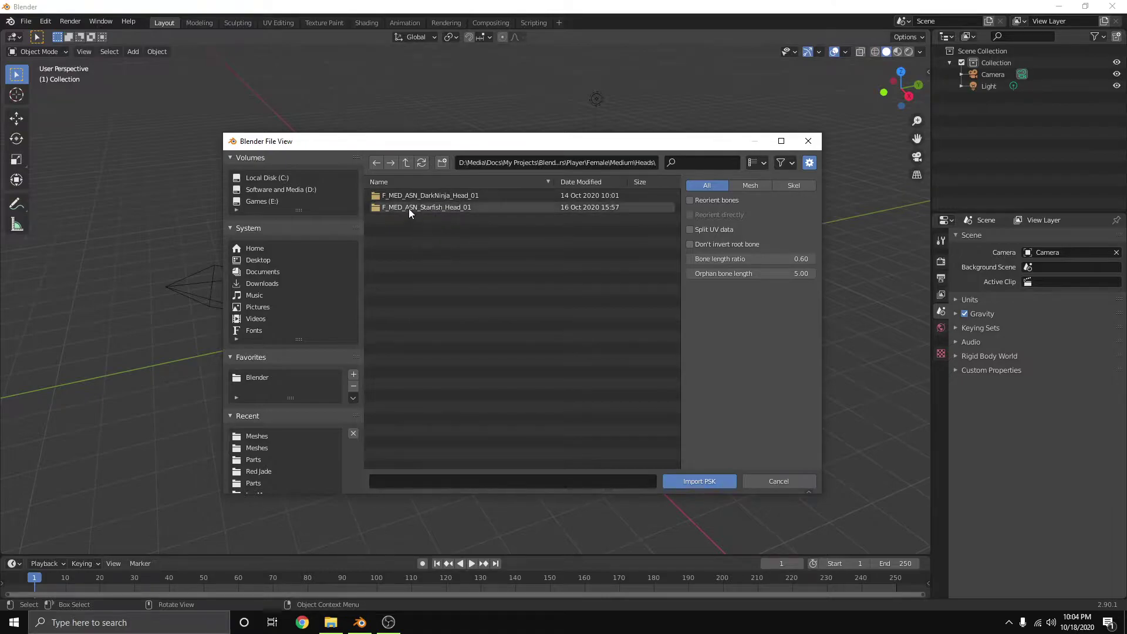
left_click(449, 208)
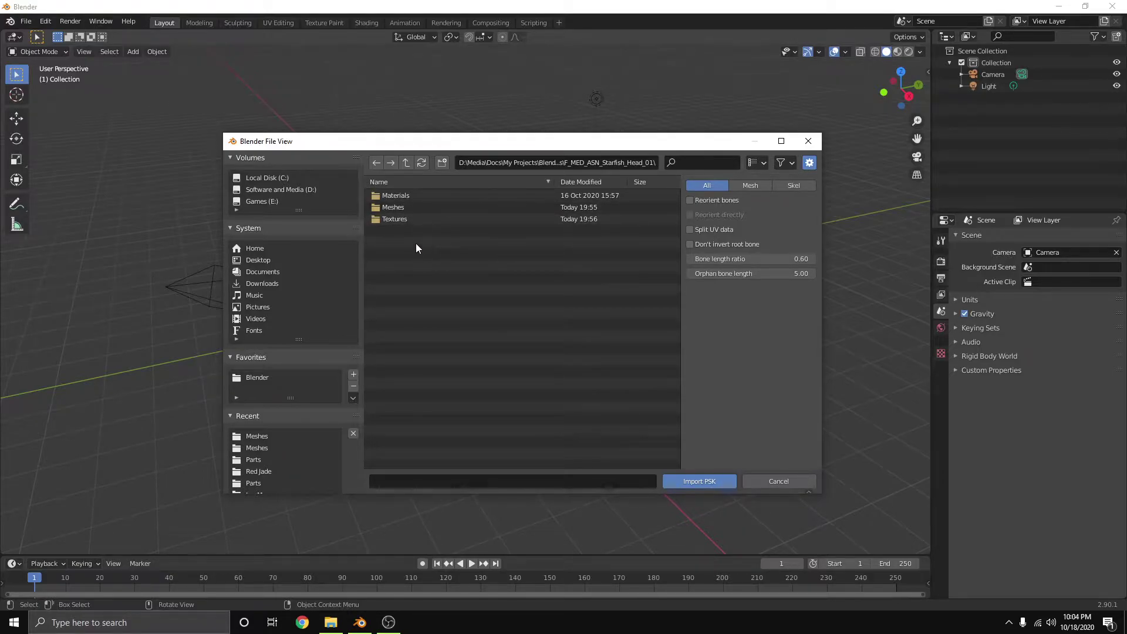
Import F_MED_ASN_Starfish_Head_02.psk from the Meshes folder and inspect the head from the front
left_click(407, 203)
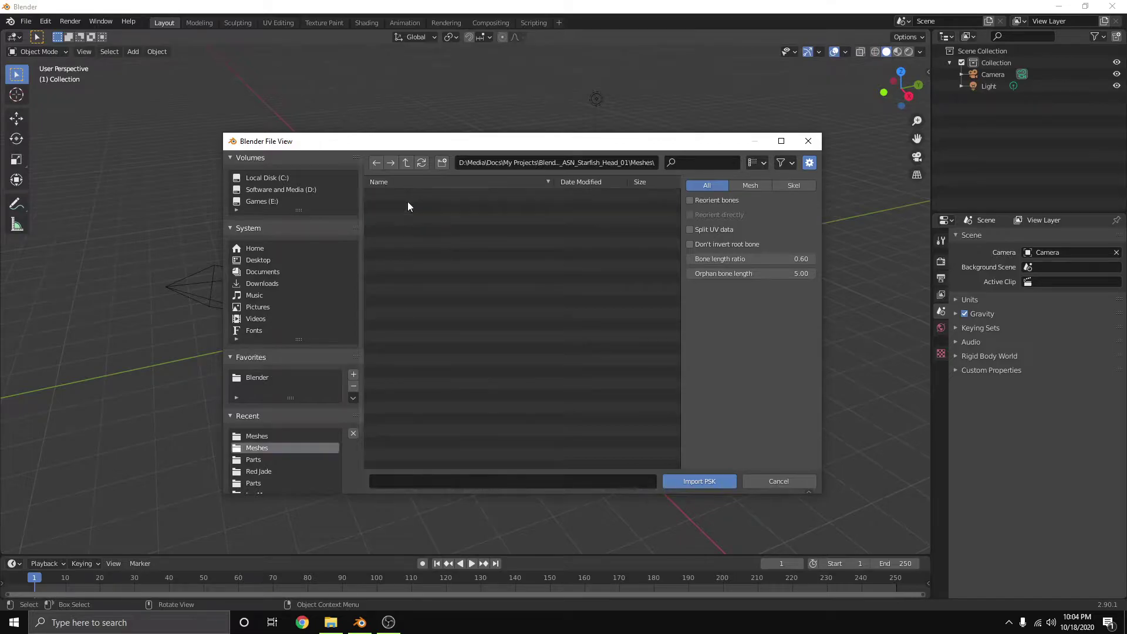
left_click(468, 206)
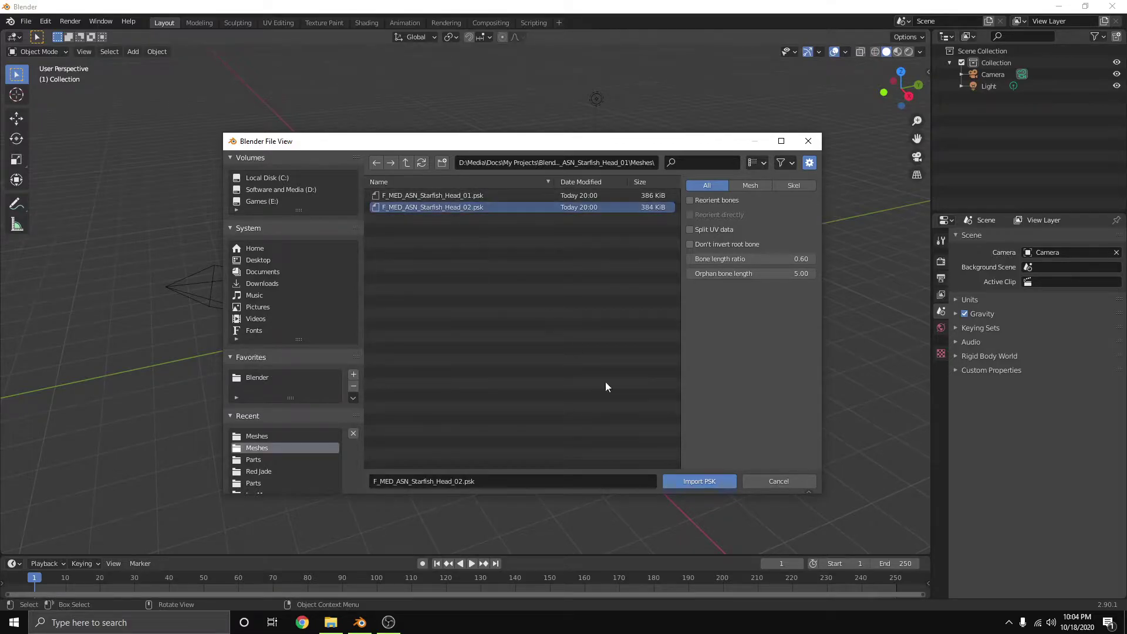
left_click(695, 482)
scroll(471, 212, "down", 16)
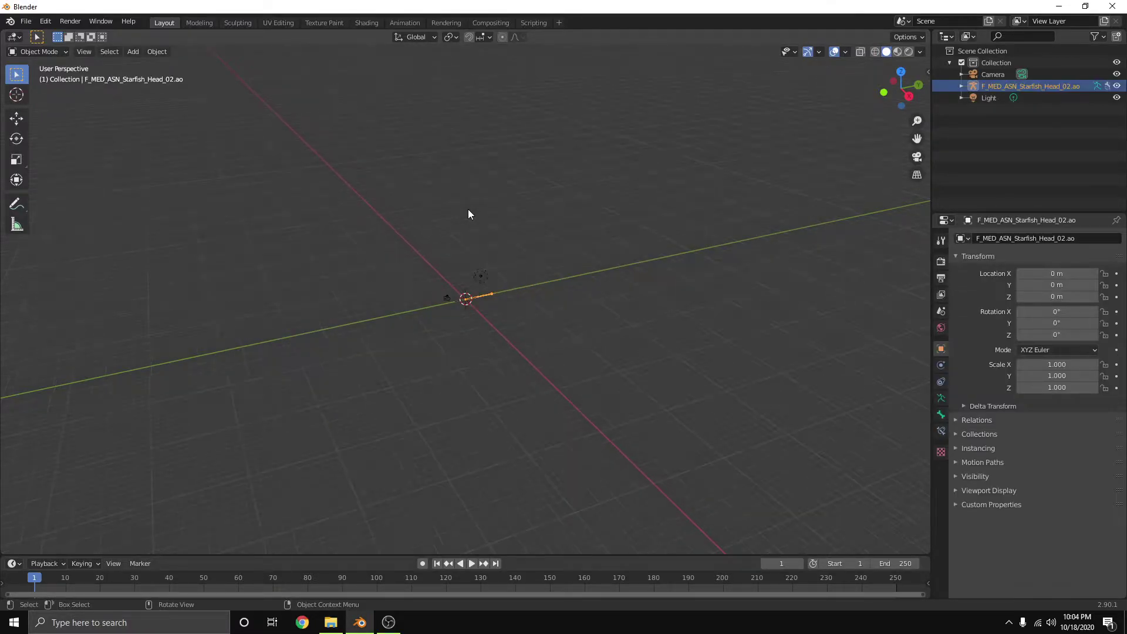
middle_click_drag(489, 199, 561, 337, "shift")
scroll(561, 337, "up", 5)
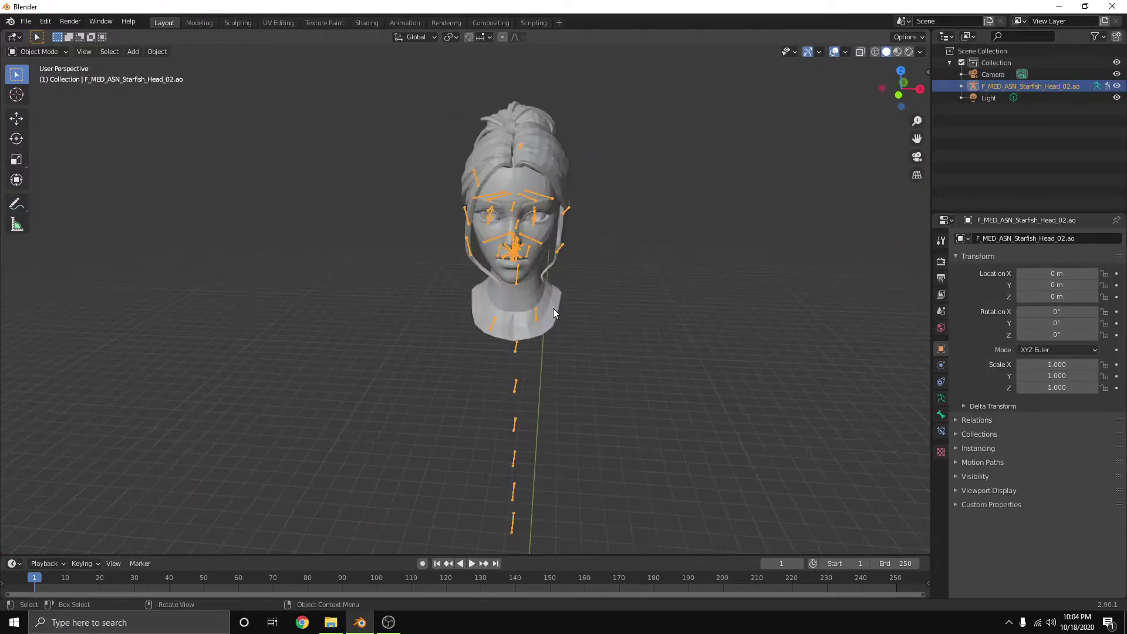
mouse_move(626, 287)
middle_mouse_down()
mouse_move(642, 289)
mouse_move(634, 276)
mouse_move(634, 306)
middle_mouse_up()
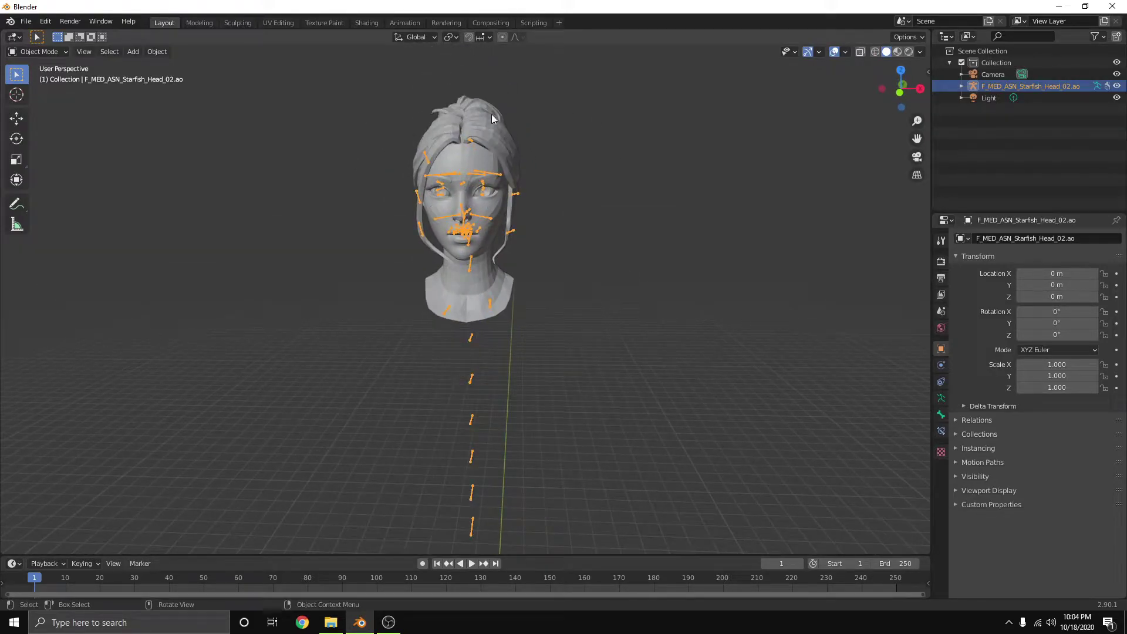
Switch to Chrome and search for "red jade fortnite" images
left_click(303, 622)
left_click(142, 42)
type("red")
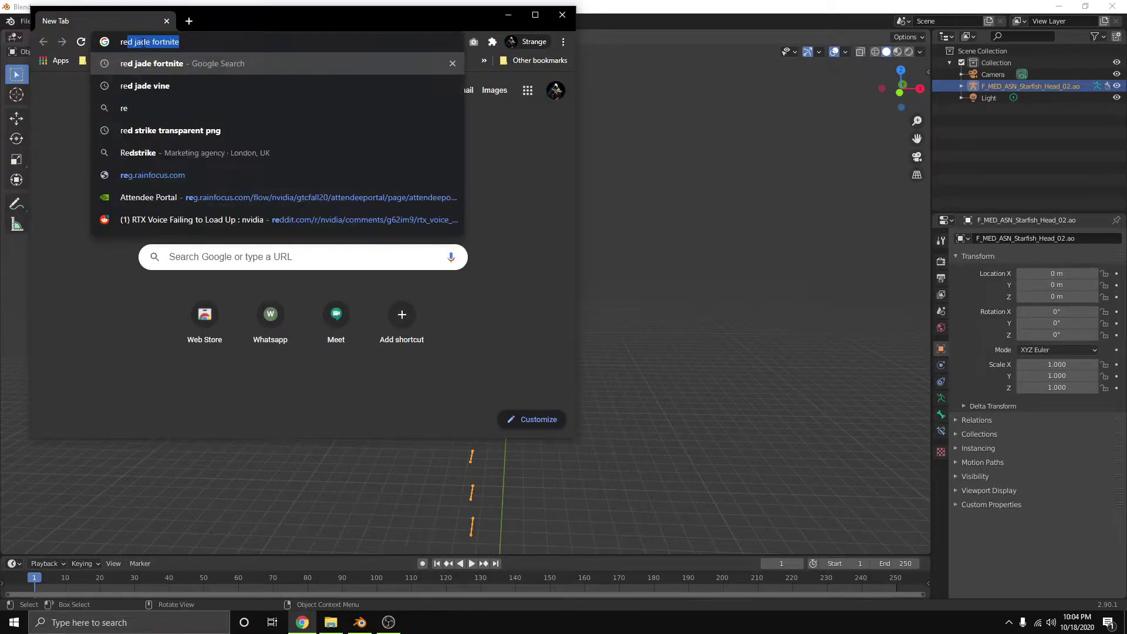
type(" j")
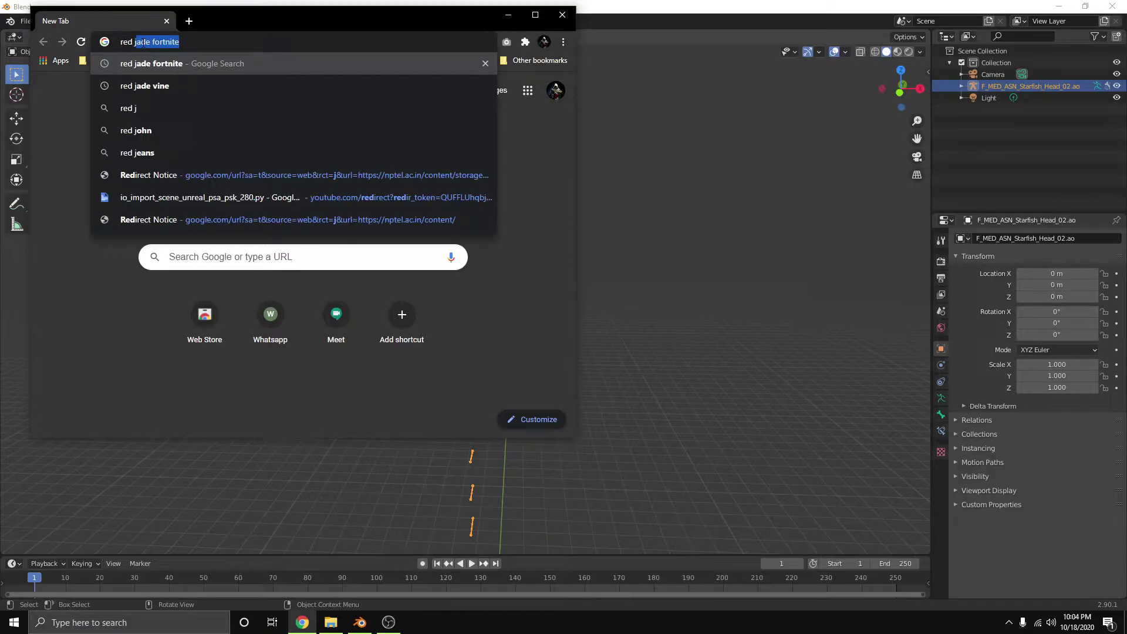
key("Return")
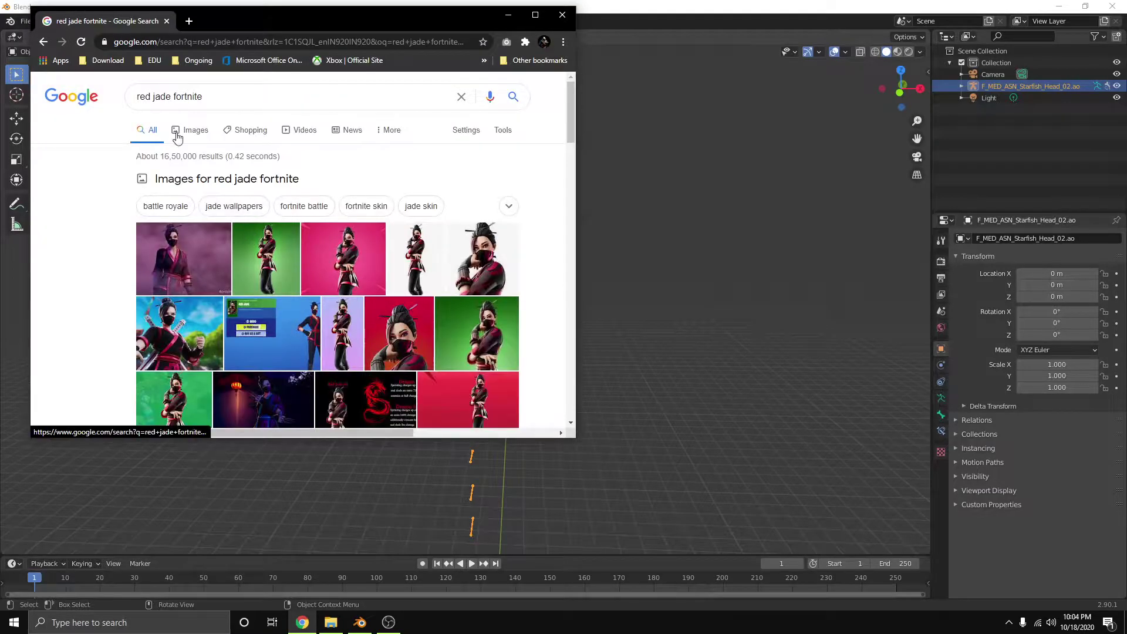
left_click(200, 129)
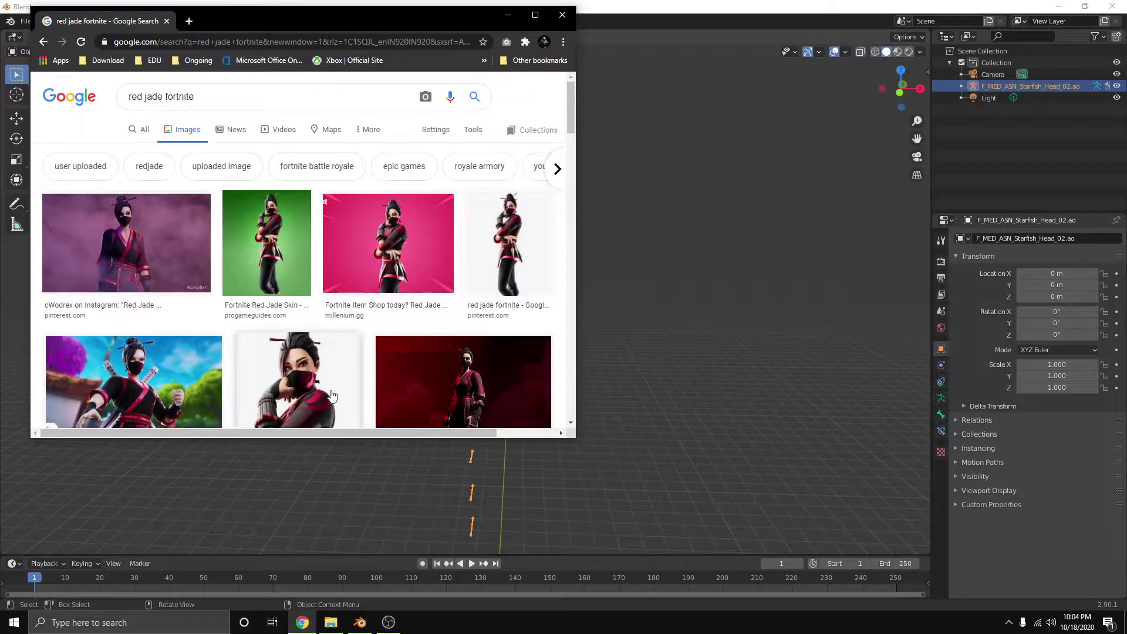
Compare the Fortnite Wiki picture of Red Jade with the imported head, then return to Blender
scroll(317, 361, "down", 3)
left_click(309, 190)
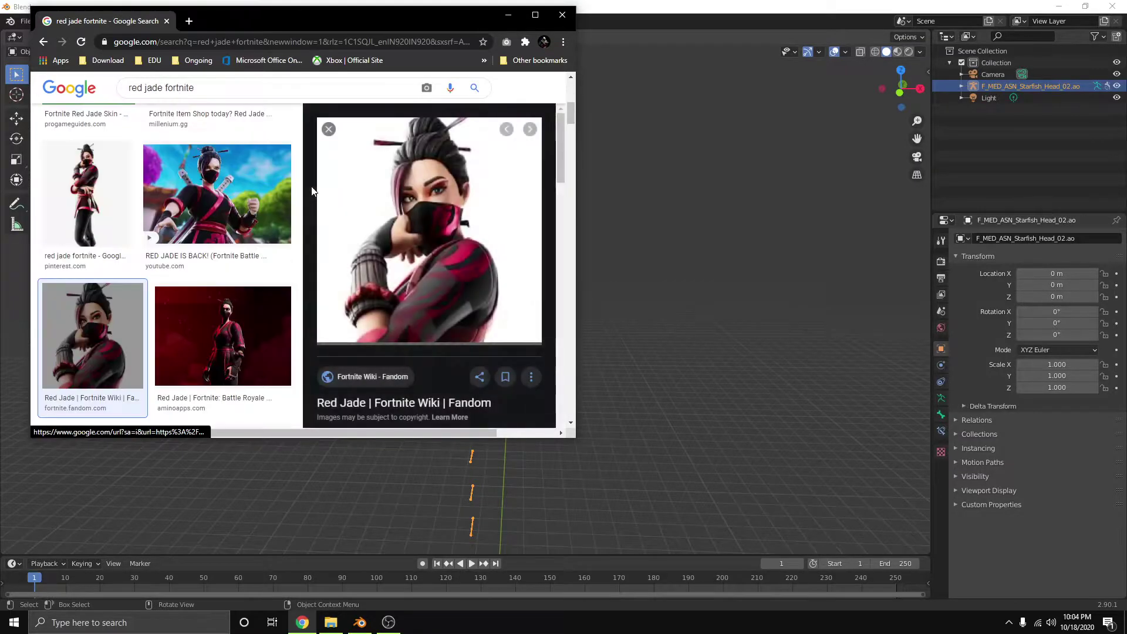
left_click_drag(446, 17, 978, 75)
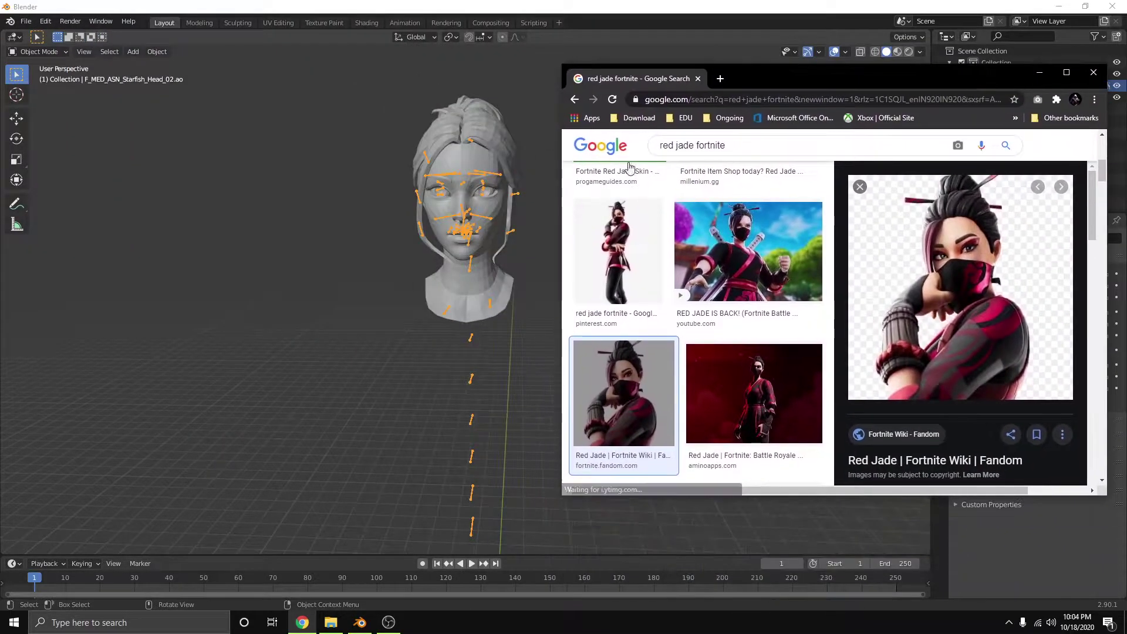
left_click(1038, 76)
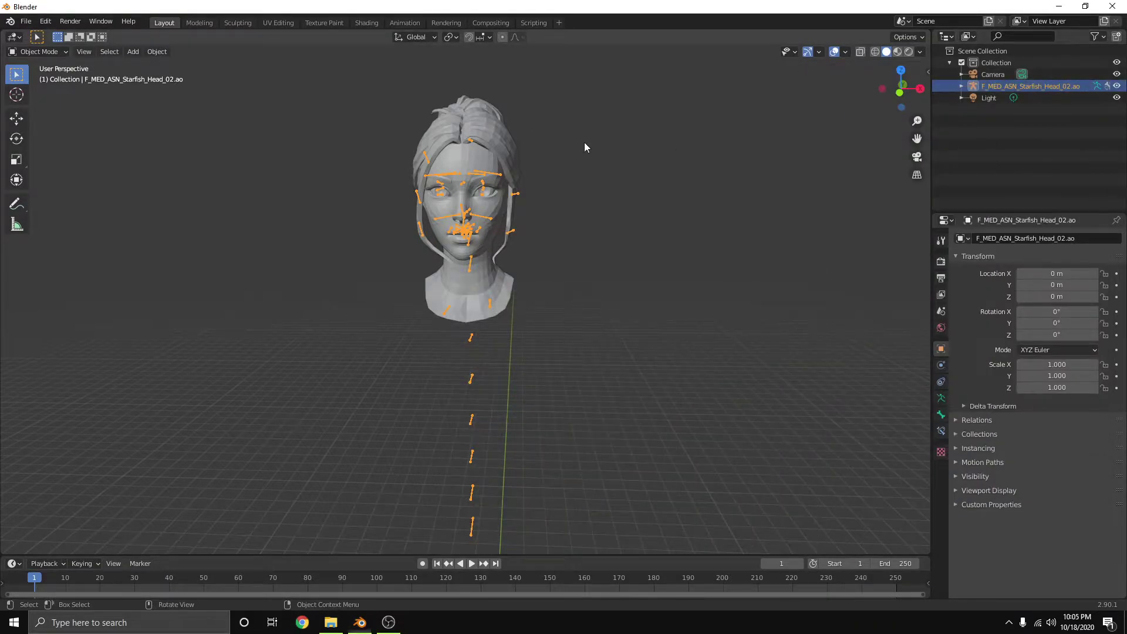
Select the F_MED_ASN_Starfish_Head_02.mo head mesh and put it into Edit Mode
left_click(584, 142)
left_click(462, 122)
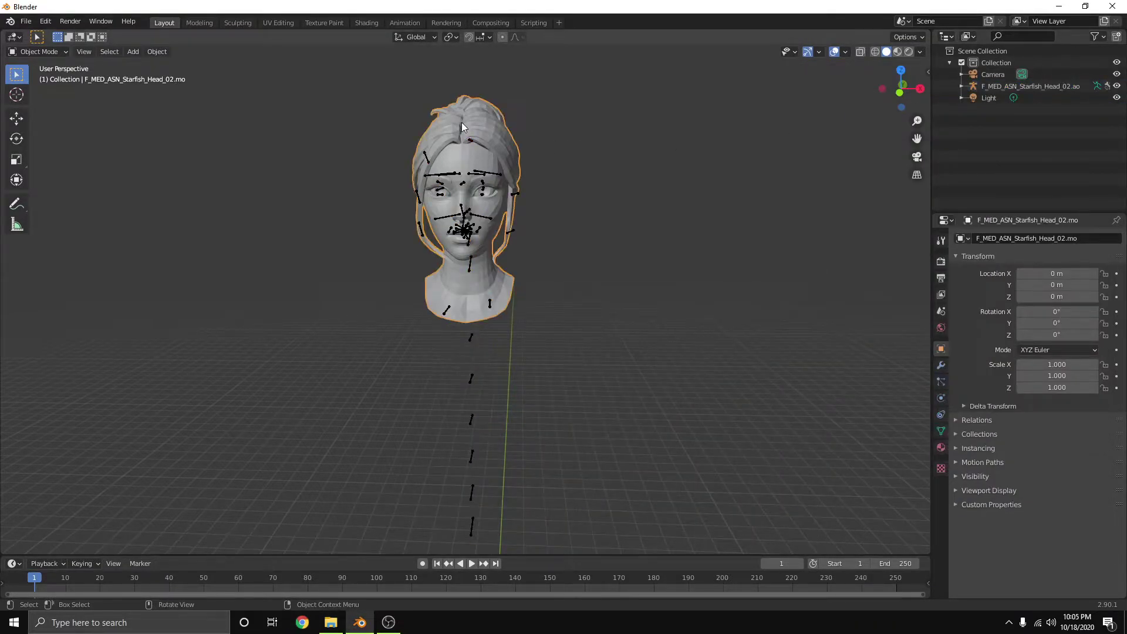
key("Tab")
key("Tab")
key("Tab")
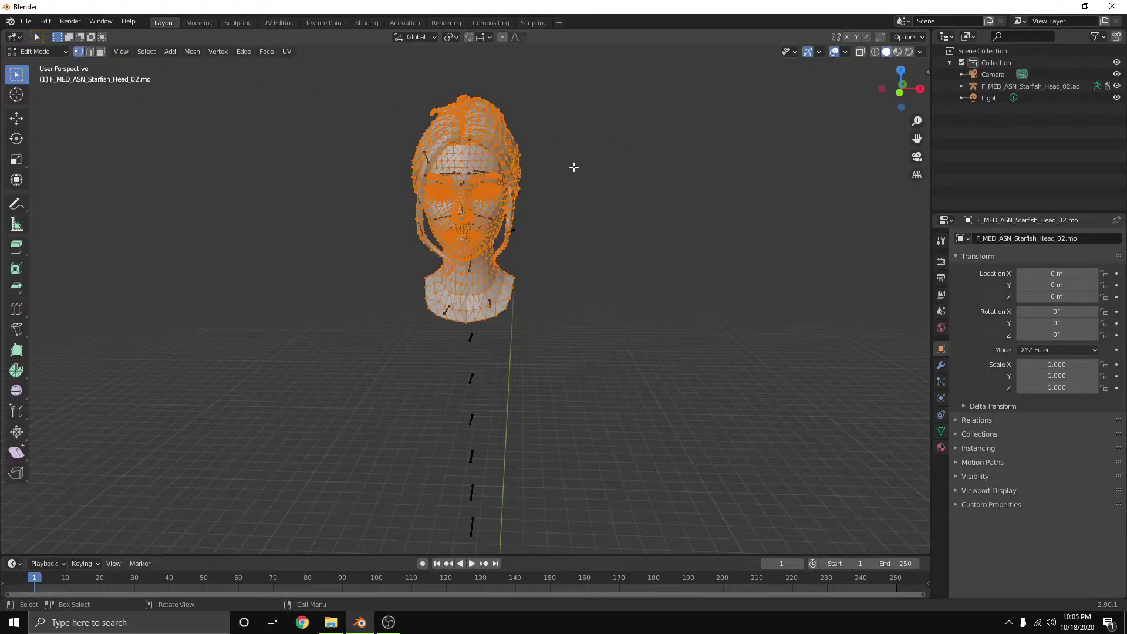
Delete the vertices of the entire linked hair geometry from the head mesh and return to Object Mode in front view
middle_click_drag(574, 167, 640, 191)
scroll(643, 194, "up", 2)
middle_click_drag(804, 202, 619, 217, "shift")
left_click(641, 254)
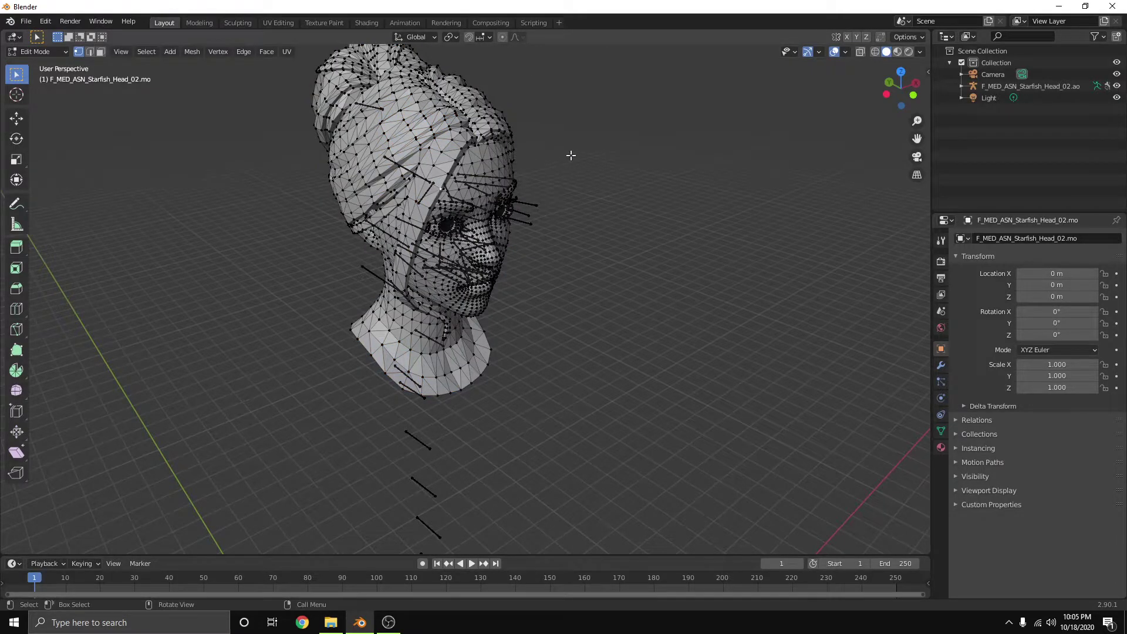
key("ctrl+l")
key("x")
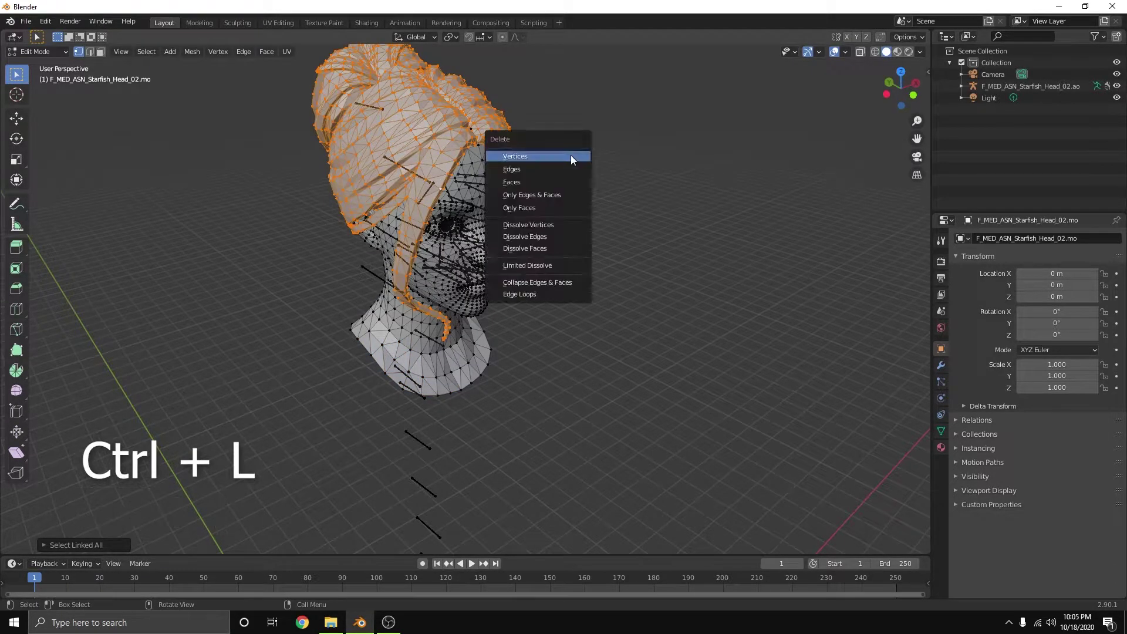
left_click(571, 157)
middle_click_drag(570, 155, 572, 278)
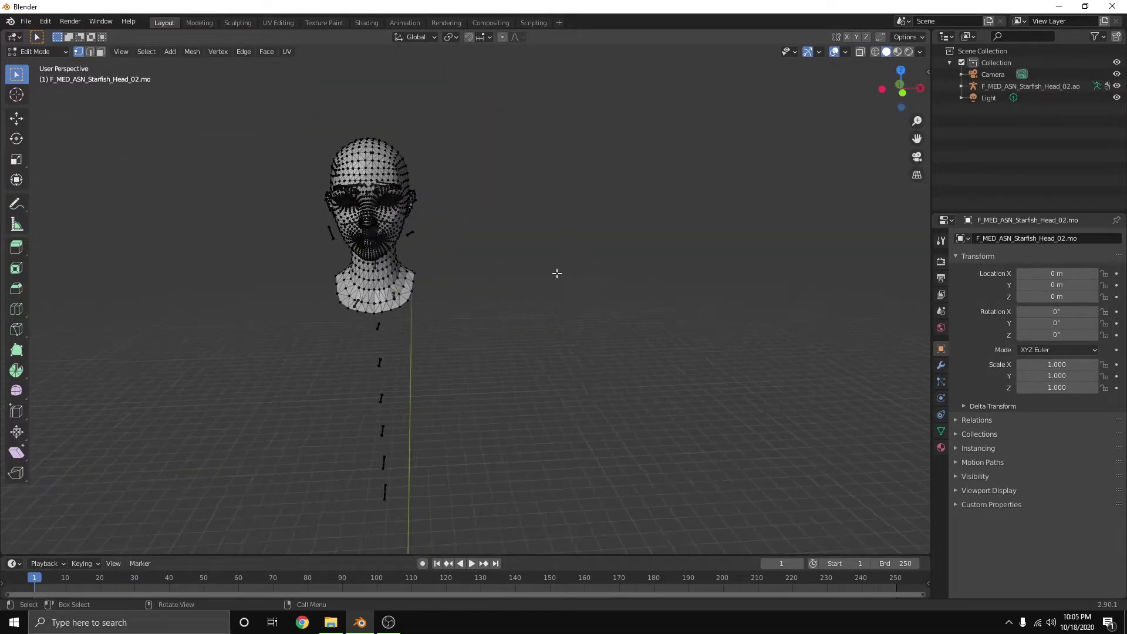
key("KP_1")
key("Tab")
left_click(406, 335)
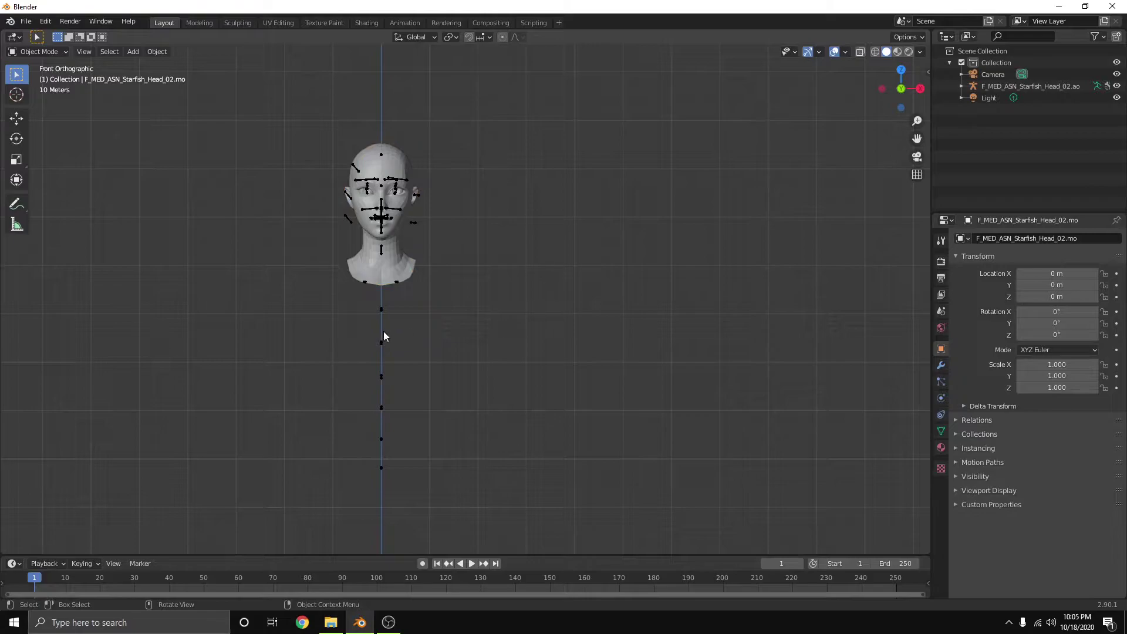
left_click_drag(319, 302, 518, 505)
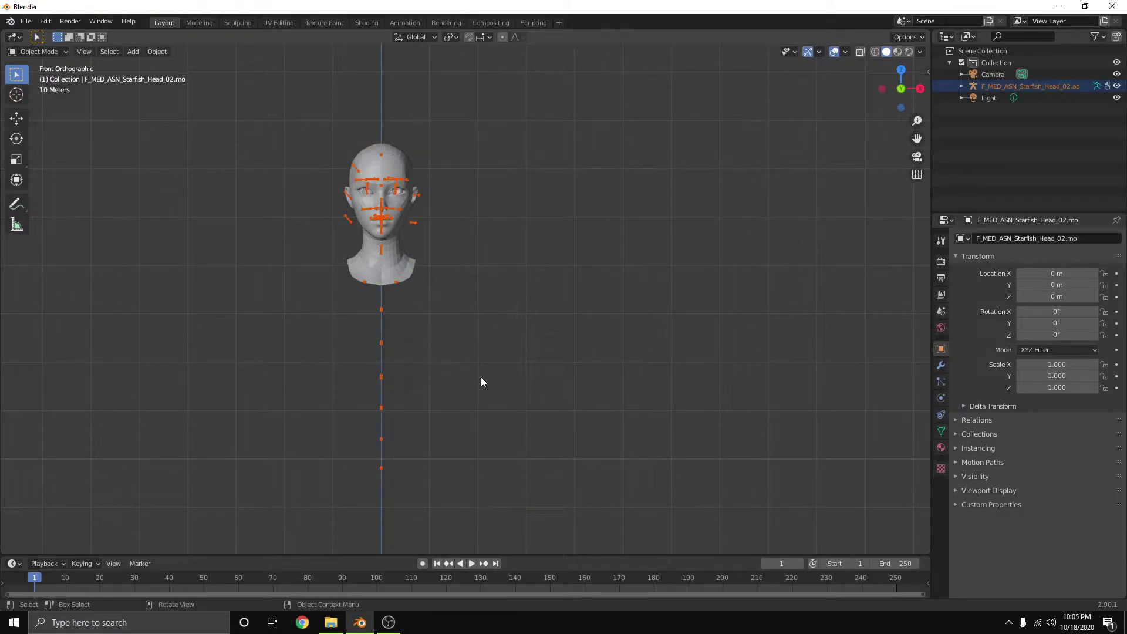
left_click(481, 374)
middle_click_drag(481, 367, 545, 324, "shift")
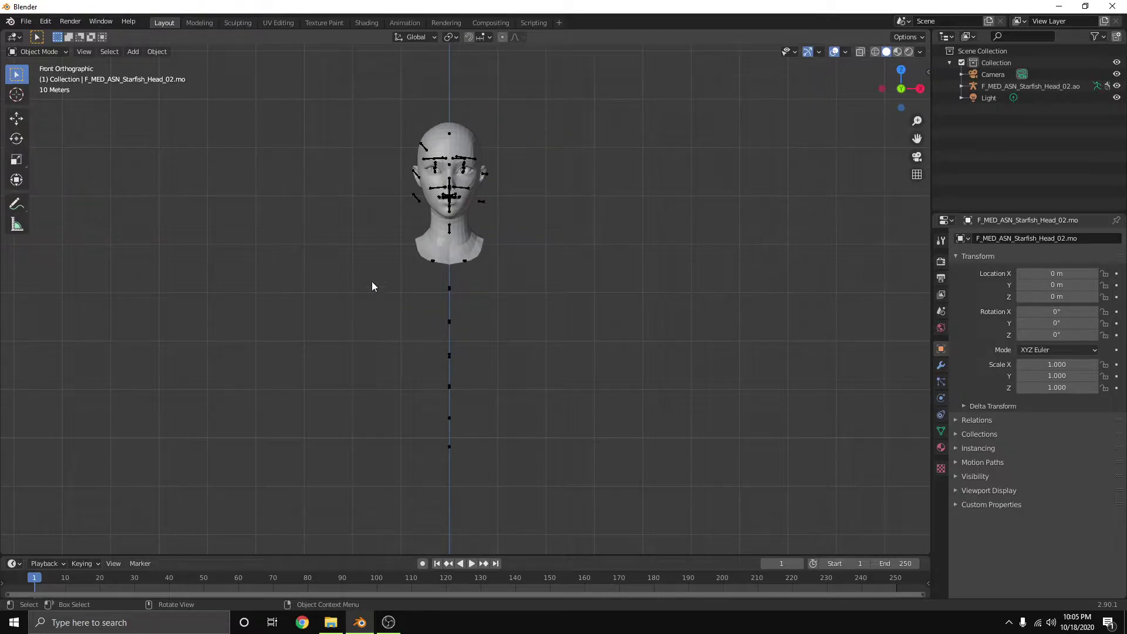
left_click_drag(386, 303, 572, 511)
left_click(38, 52)
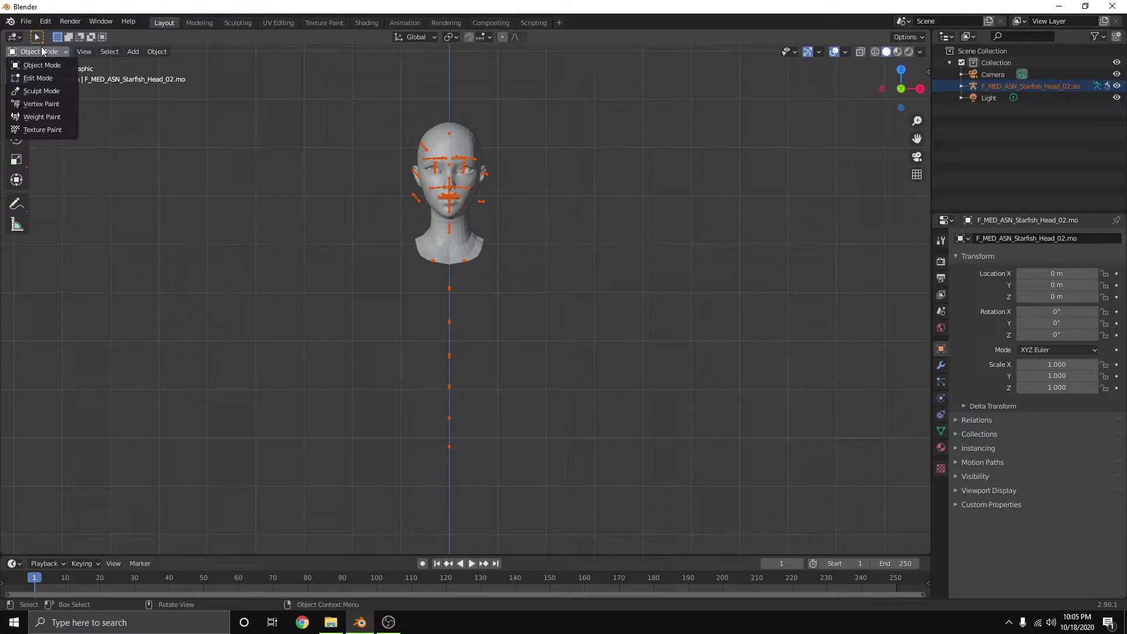
left_click(649, 159)
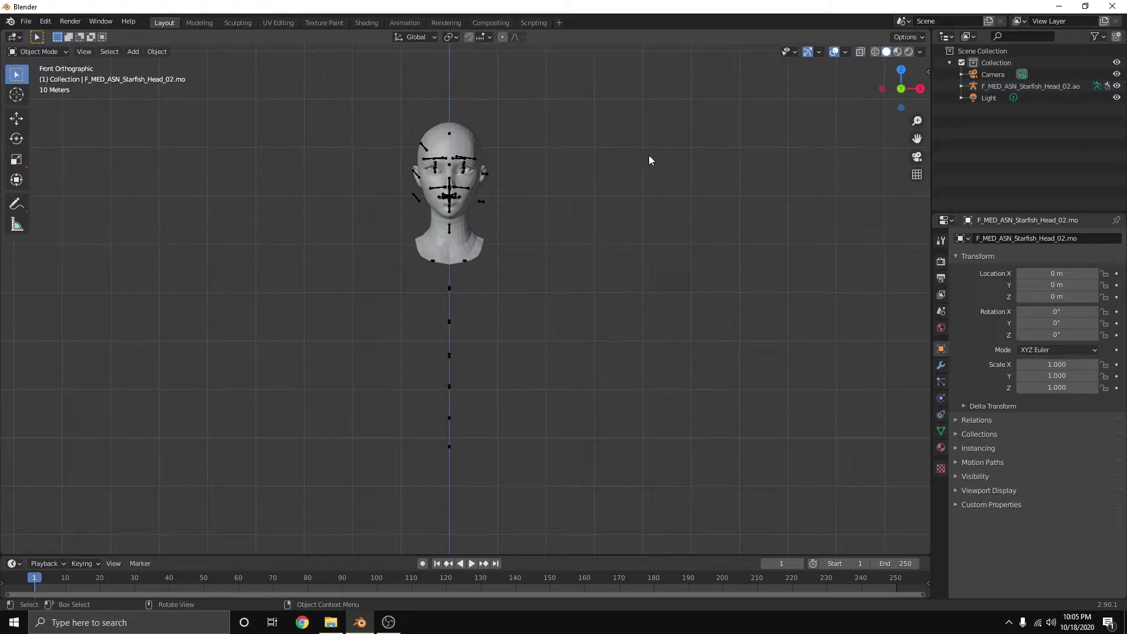
Delete the chain of bones below the neck from the F_MED_ASN_Starfish_Head_02.ao armature in Edit Mode
left_click(962, 86)
left_click(1002, 99)
left_click(364, 335)
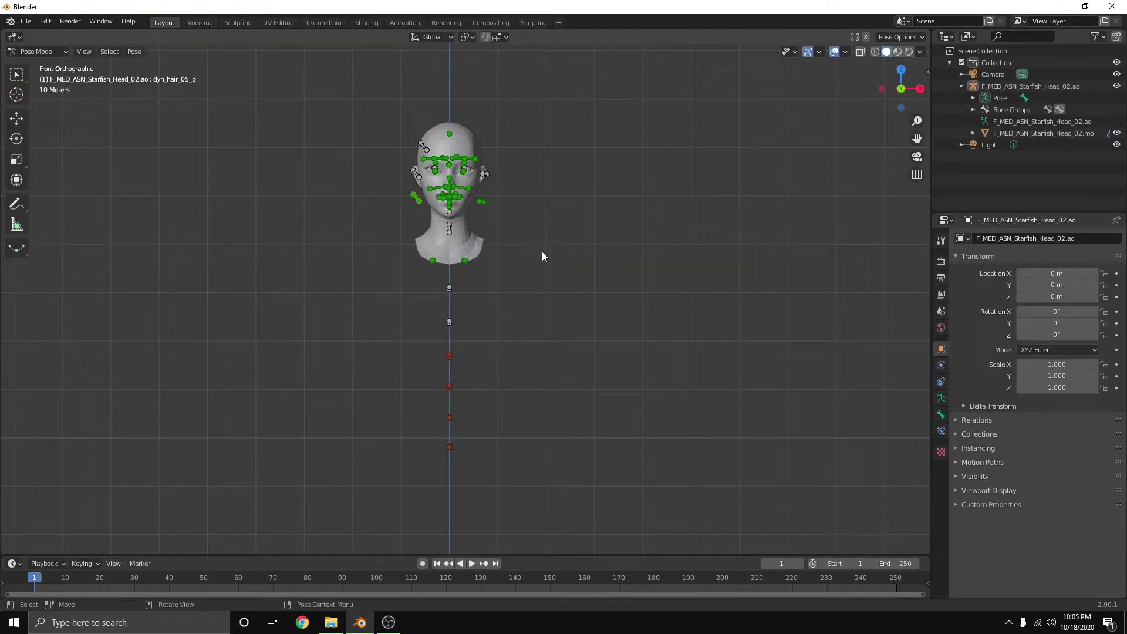
key("Tab")
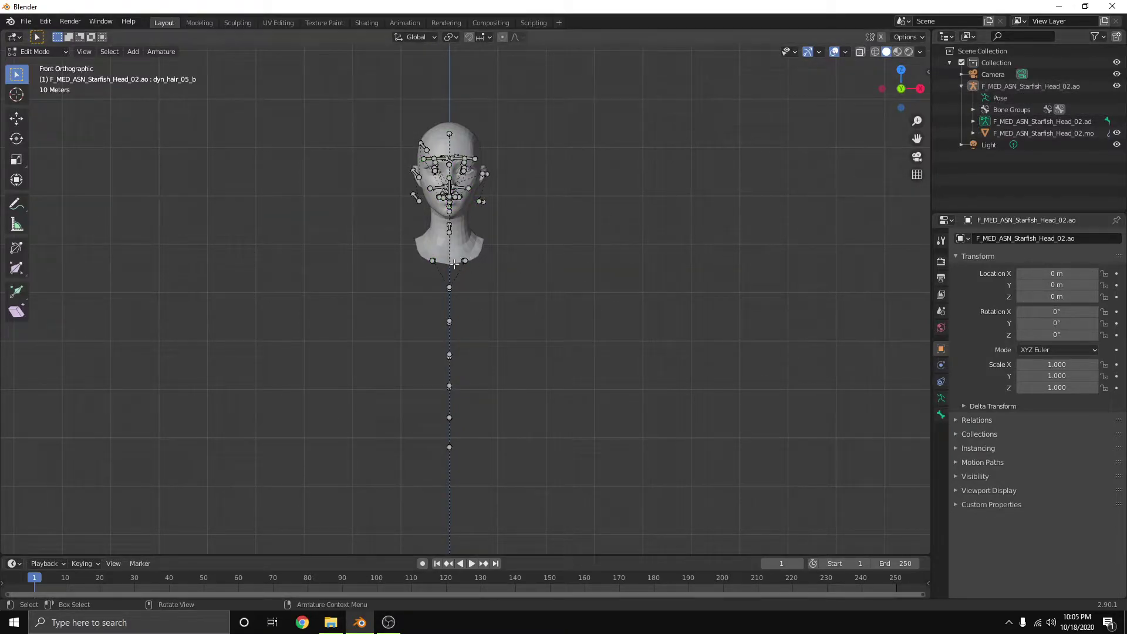
left_click_drag(384, 301, 553, 474)
key("x")
left_click(567, 362)
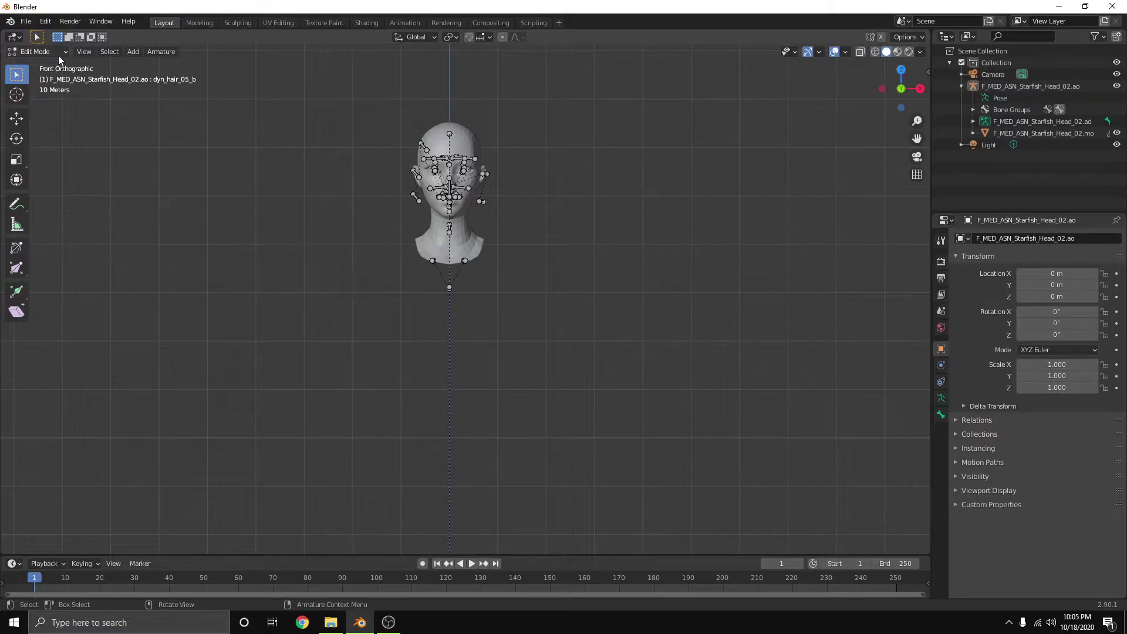
Delete the leftover hair bones on both sides of the head from the F_MED_ASN_Starfish_Head_02.ao armature
middle_click_drag(593, 220, 650, 242)
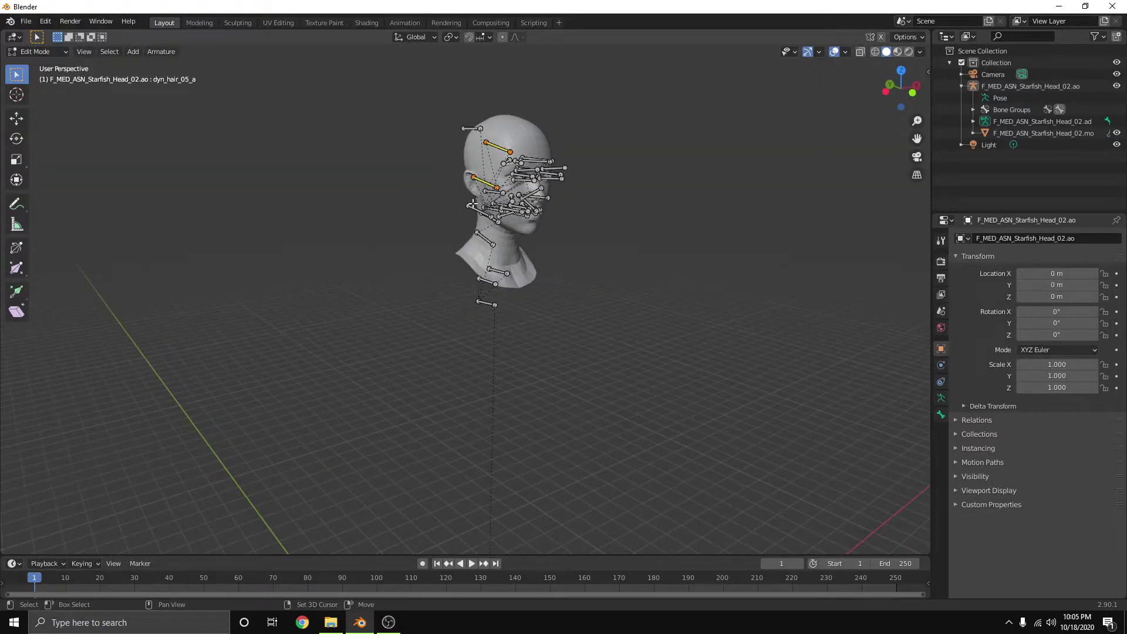
middle_click_drag(609, 239, 551, 236)
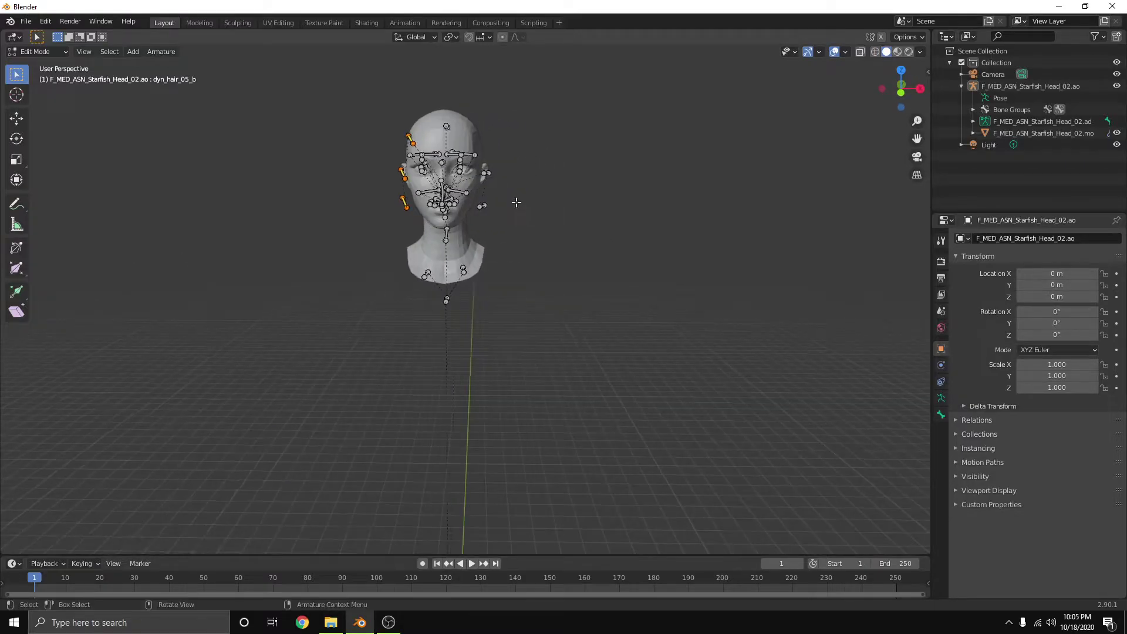
key("x")
left_click(543, 188)
left_click_drag(478, 163, 517, 220)
key("x")
left_click(517, 220)
mouse_move(517, 220)
middle_mouse_down()
mouse_move(591, 209)
mouse_move(602, 236)
mouse_move(488, 202)
mouse_move(532, 214)
middle_mouse_up()
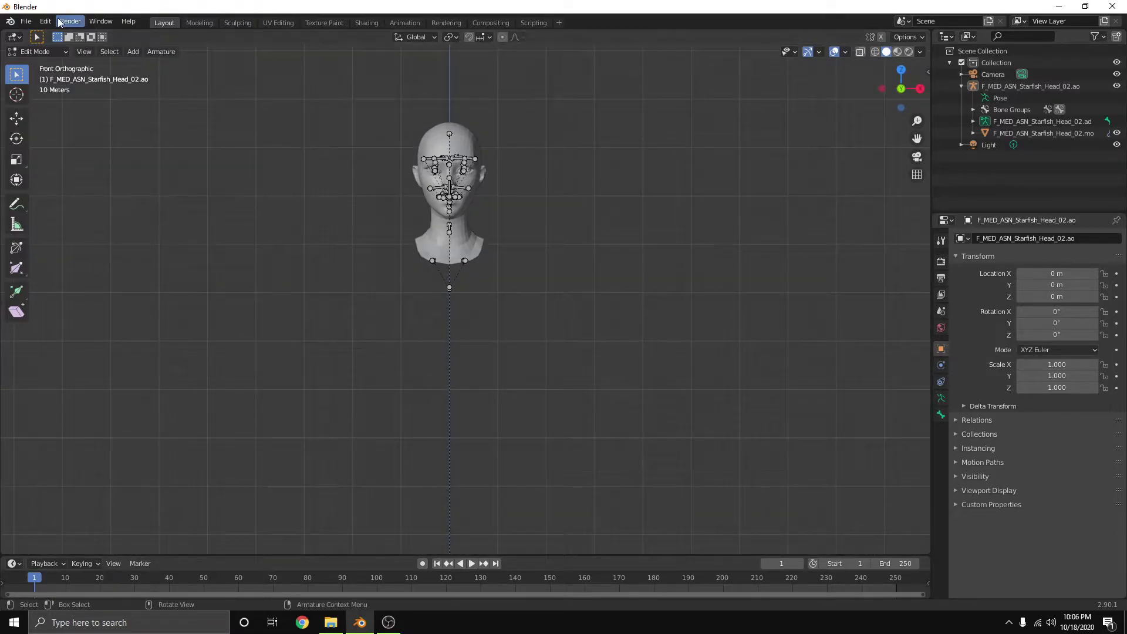
Import the skeleton mesh F_MED_Sushi_Ninja_FaceAcc.psk from the F_MED_Sushi_Ninja body's Meshes\Parts folder
left_click(31, 22)
mouse_move(58, 179)
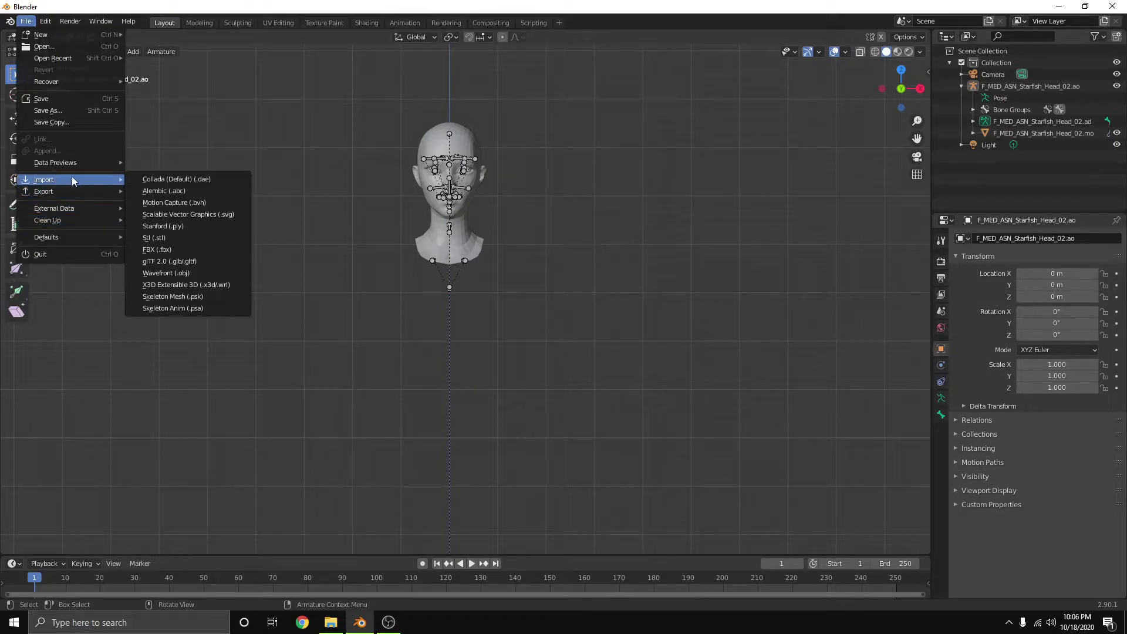
left_click(201, 296)
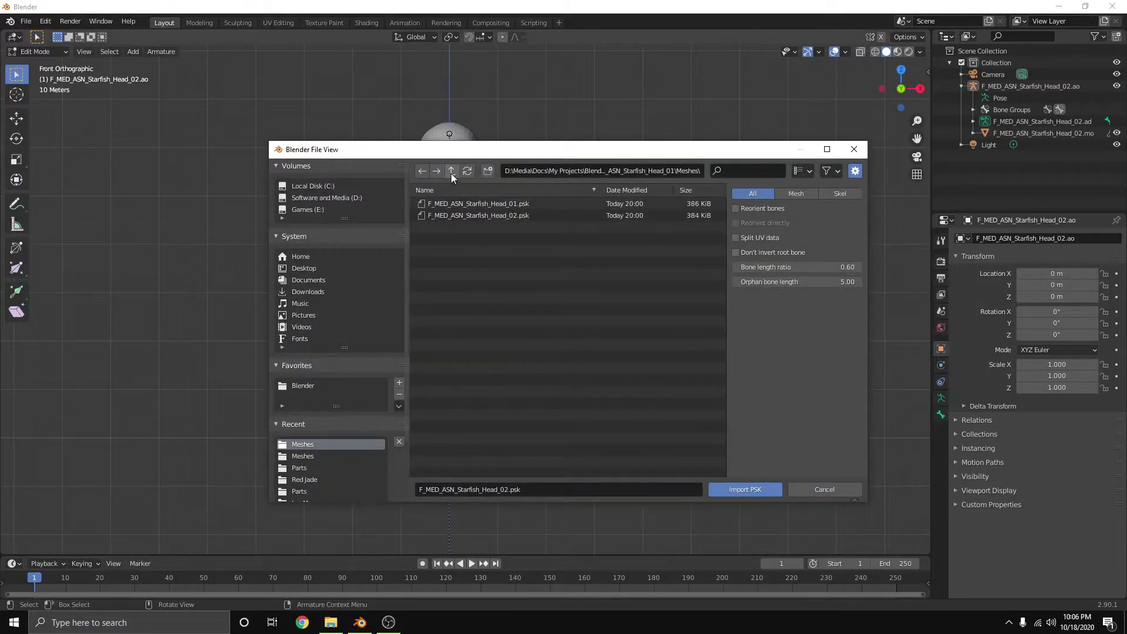
left_click(451, 172)
left_click(450, 171)
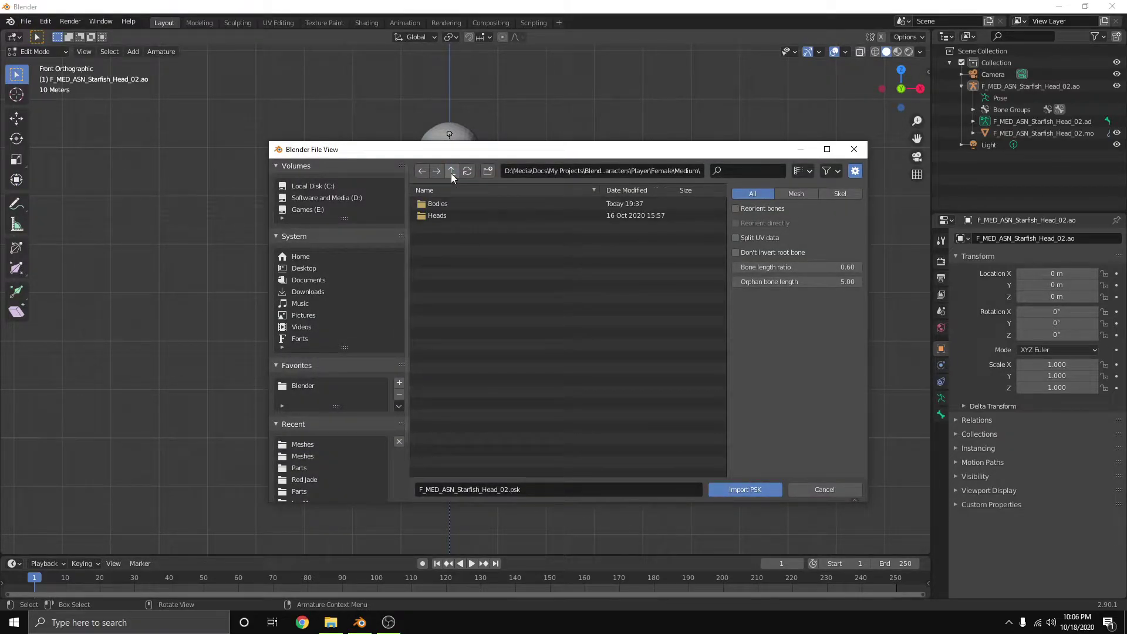
double_click(444, 205)
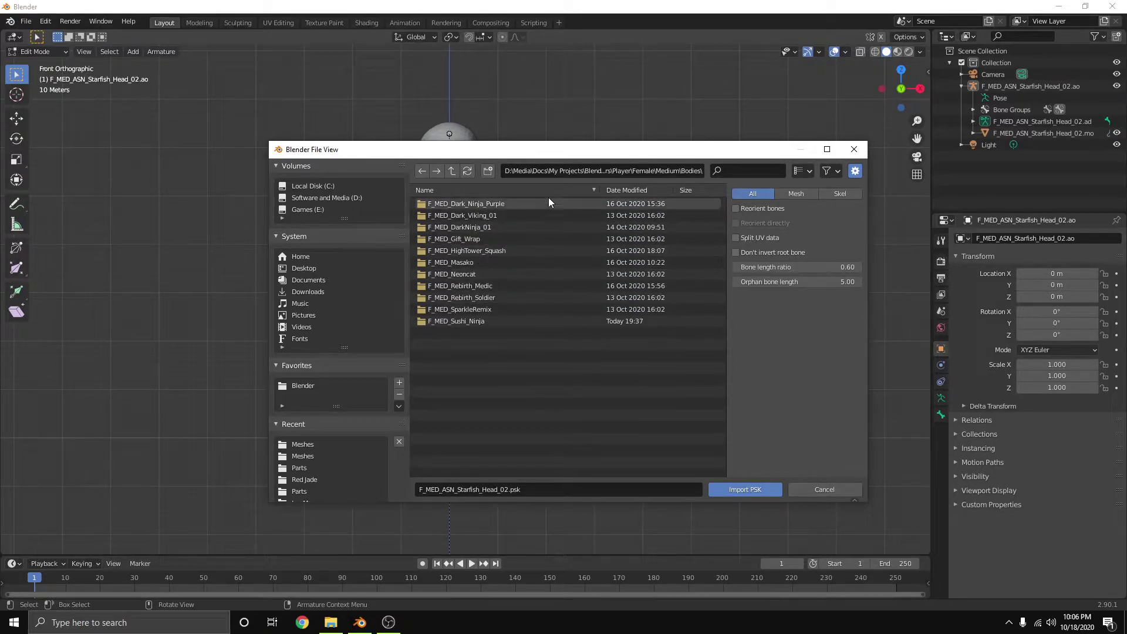
double_click(481, 322)
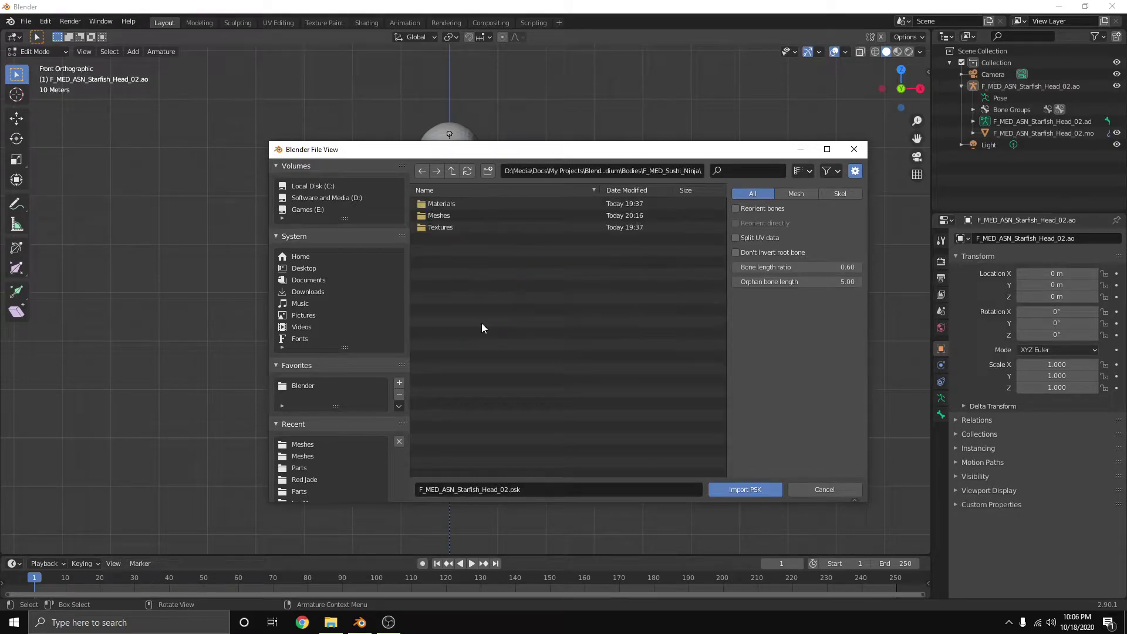
double_click(449, 218)
double_click(448, 204)
left_click(493, 205)
left_click(757, 489)
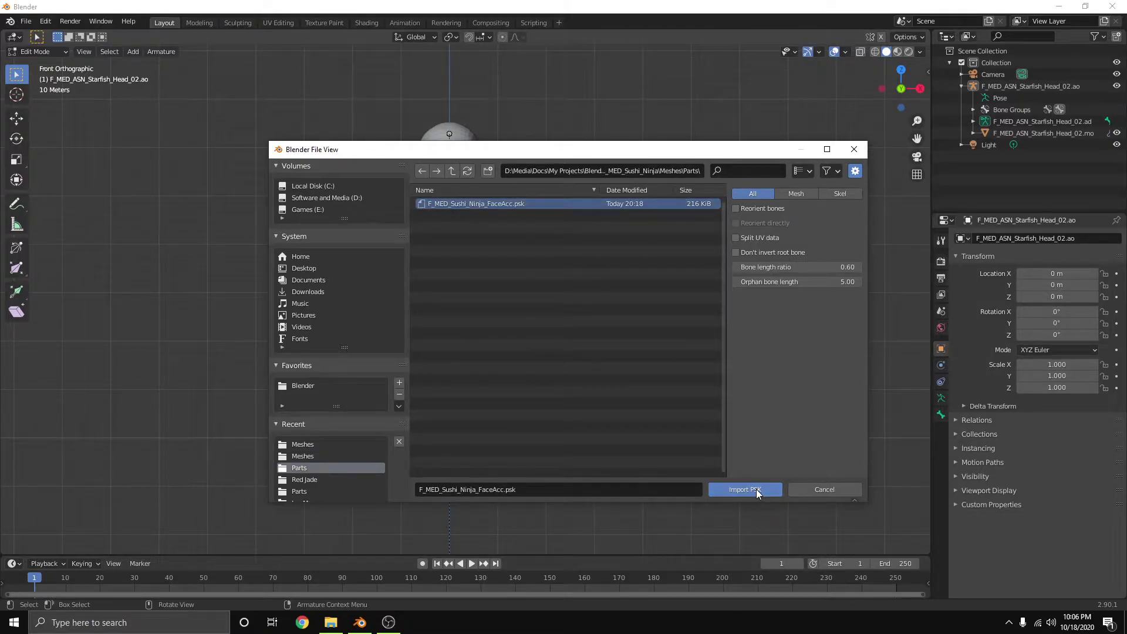
mouse_move(555, 209)
middle_mouse_down()
mouse_move(669, 217)
mouse_move(401, 209)
mouse_move(551, 215)
middle_mouse_up()
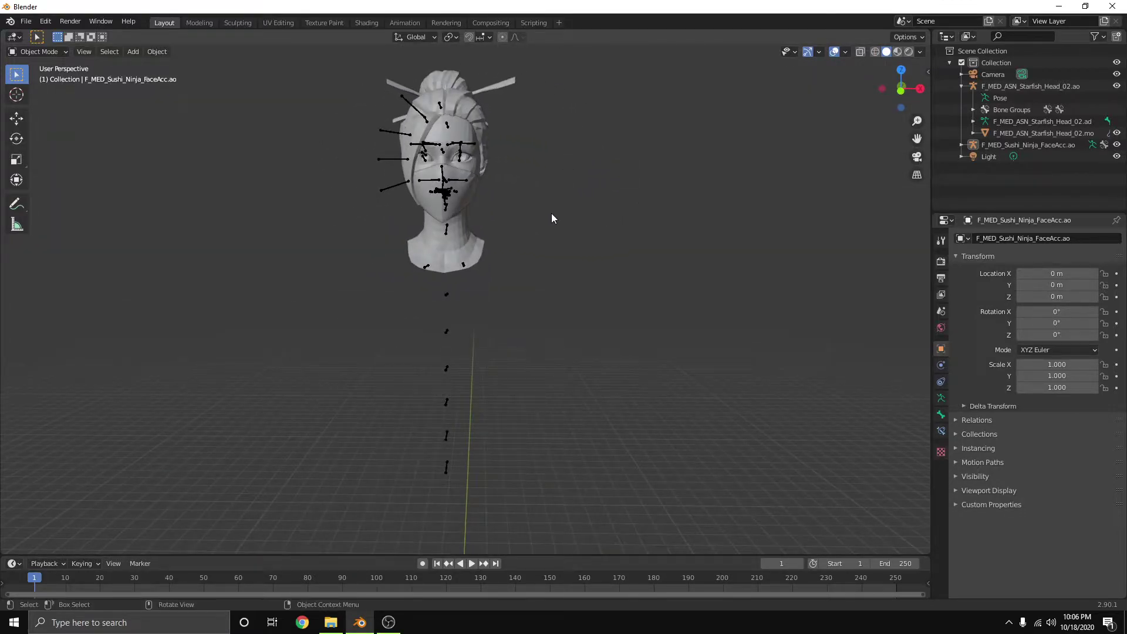
Delete the chain of bones below the neck from the F_MED_Sushi_Ninja_FaceAcc.ao armature in Edit Mode, front view
left_click_drag(395, 310, 590, 520)
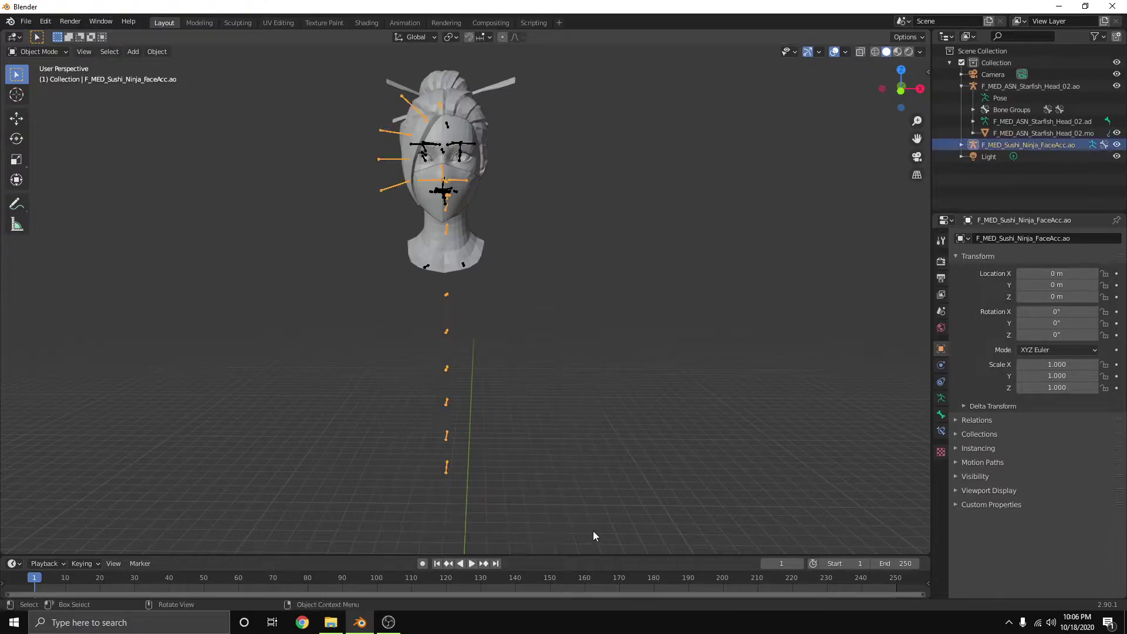
left_click(960, 146)
left_click(1000, 157)
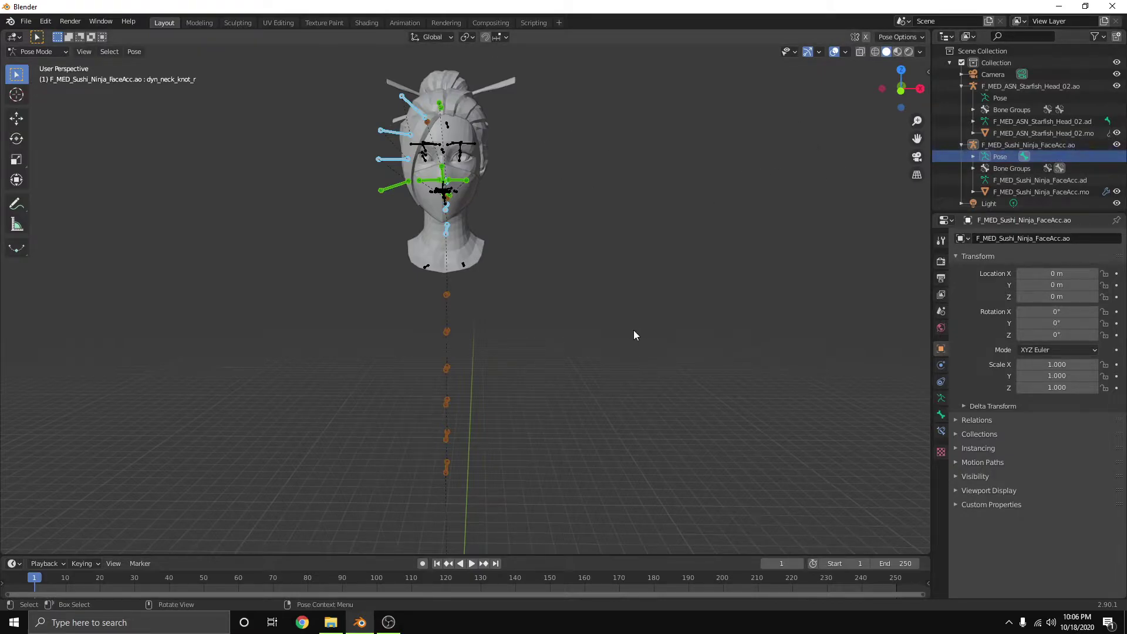
key("KP_1")
key("Tab")
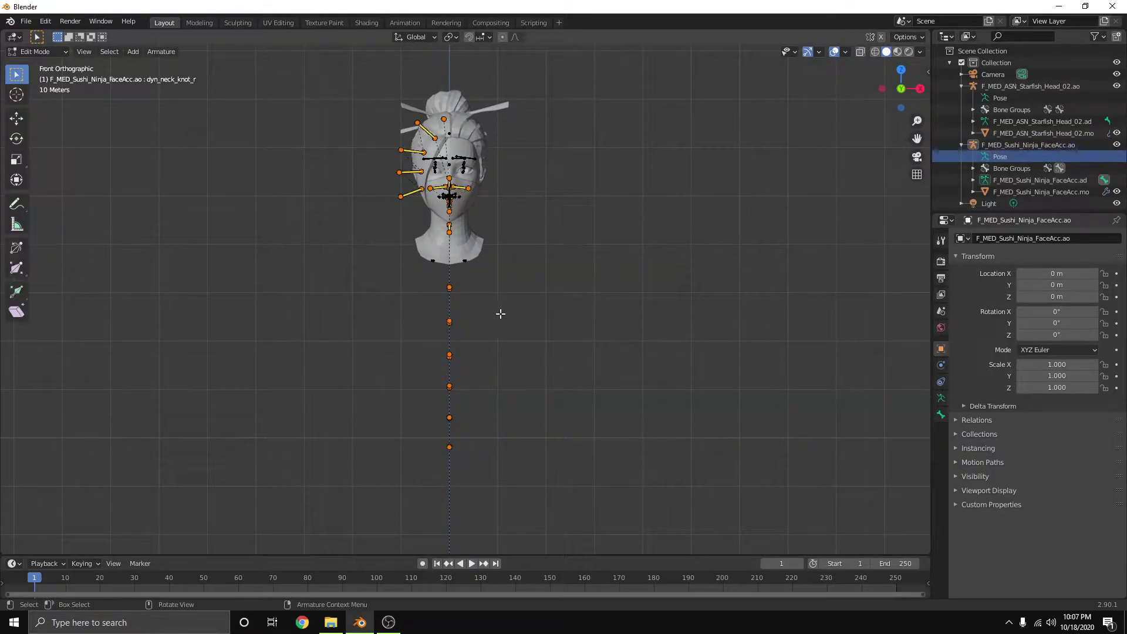
left_click_drag(355, 278, 579, 481)
key("x")
left_click(578, 480)
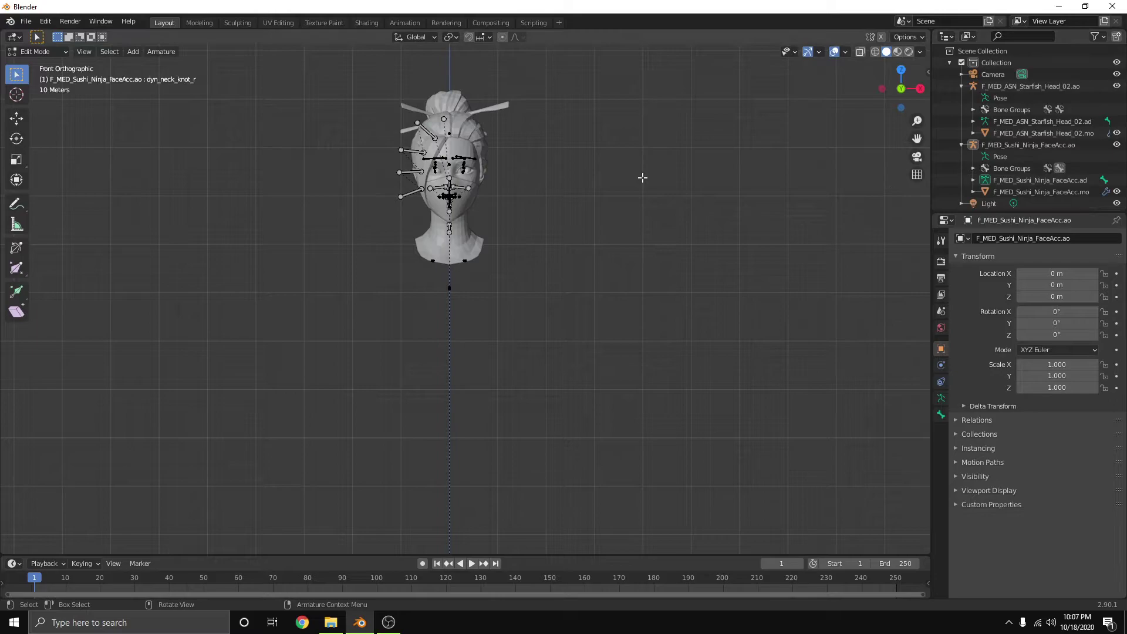
Collapse both armature hierarchies and import the body skeleton mesh F_MED_Sushi_Ninja.psk from the Meshes folder
left_click(961, 145)
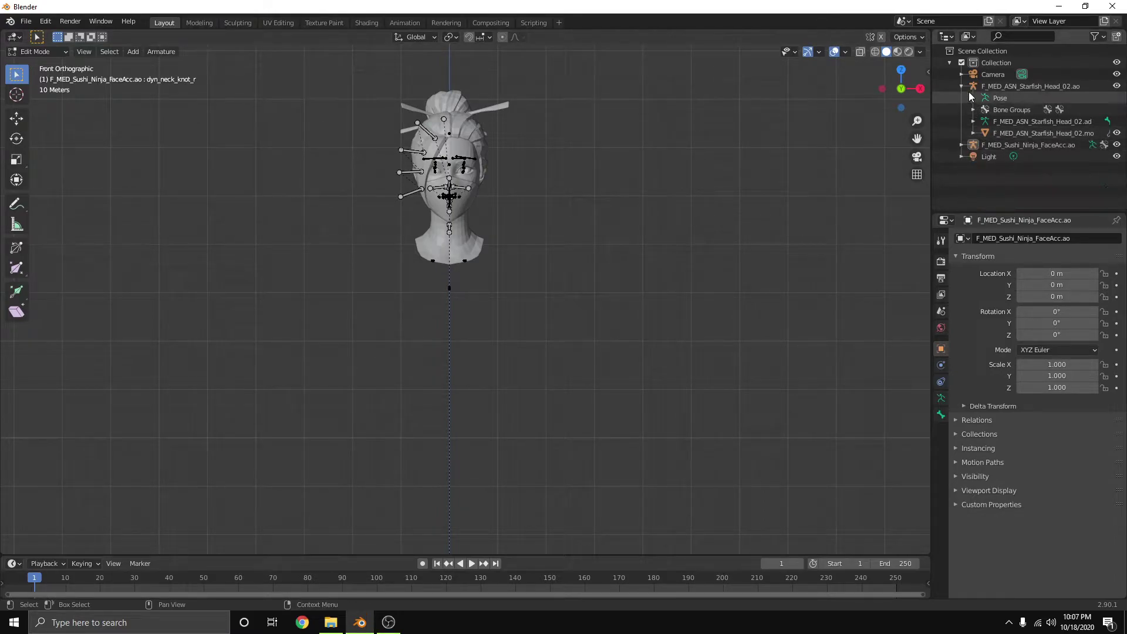
left_click(962, 86)
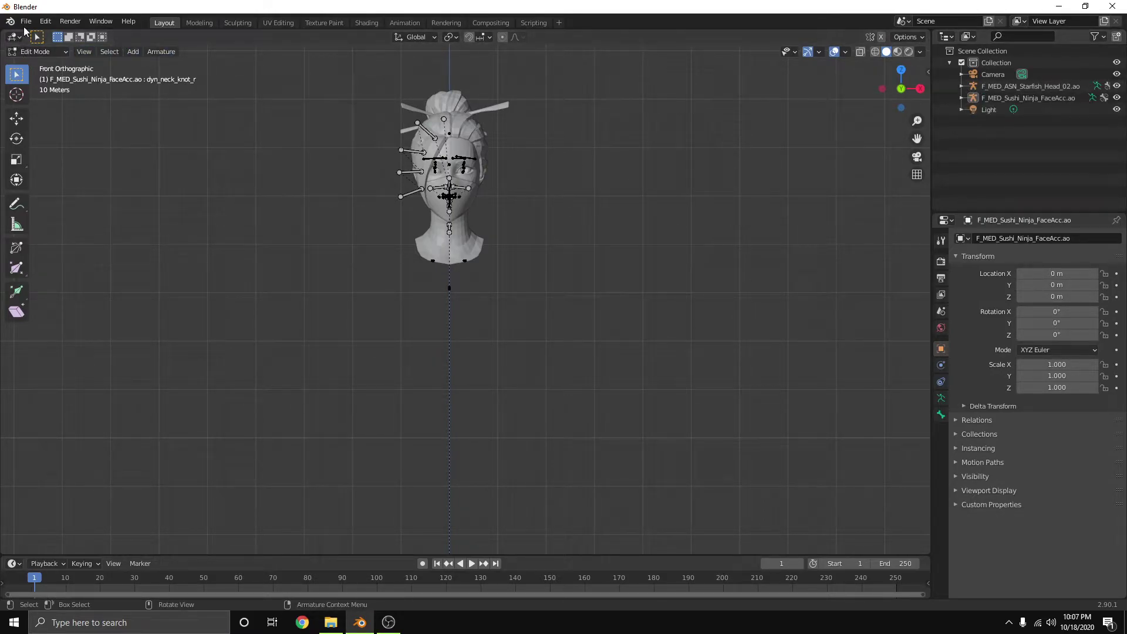
left_click(26, 22)
mouse_move(90, 179)
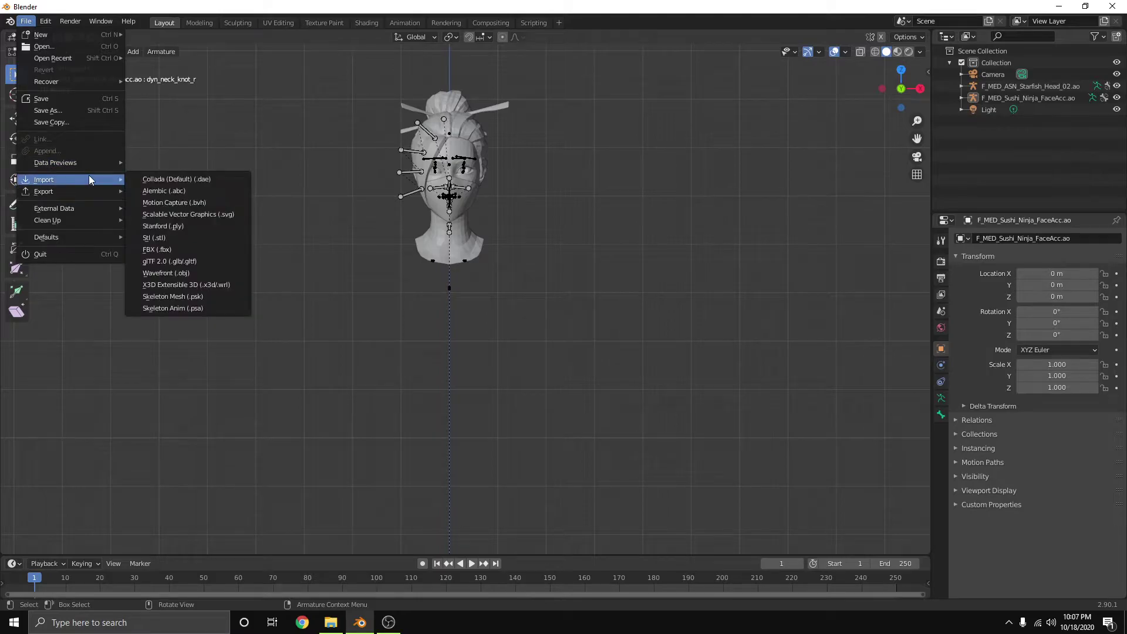
left_click(195, 297)
left_click(452, 170)
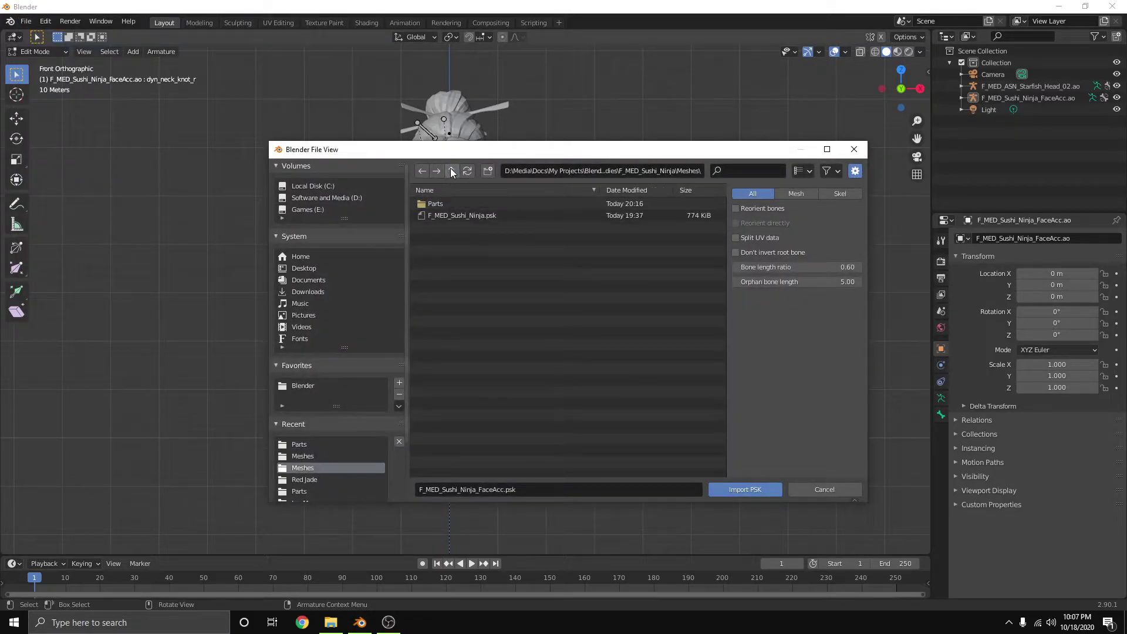
left_click(451, 216)
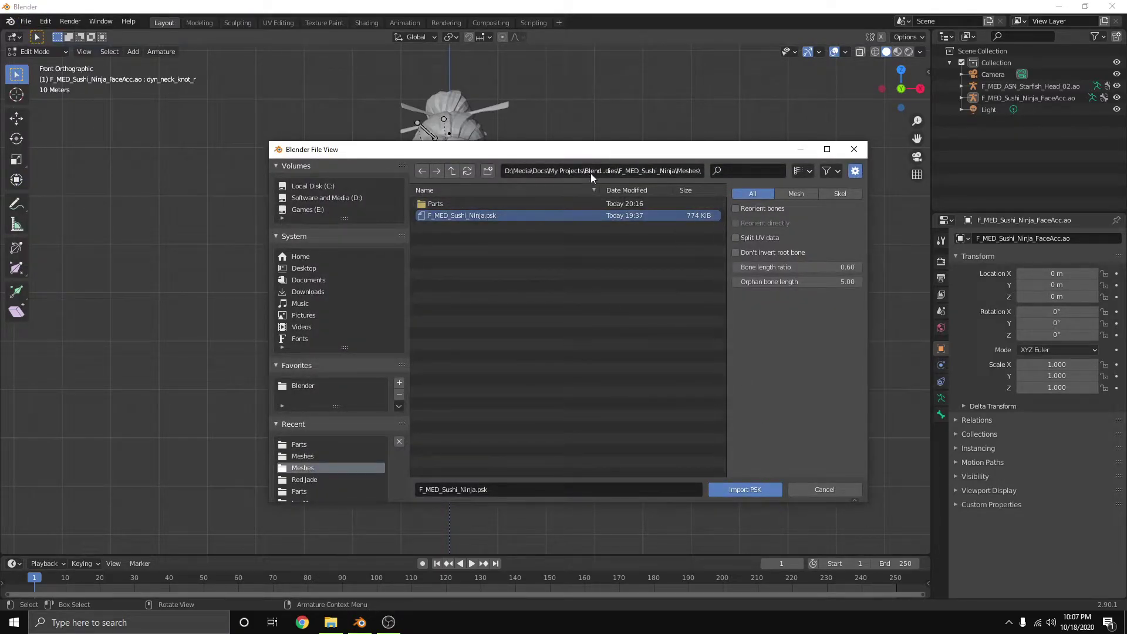
left_click(741, 489)
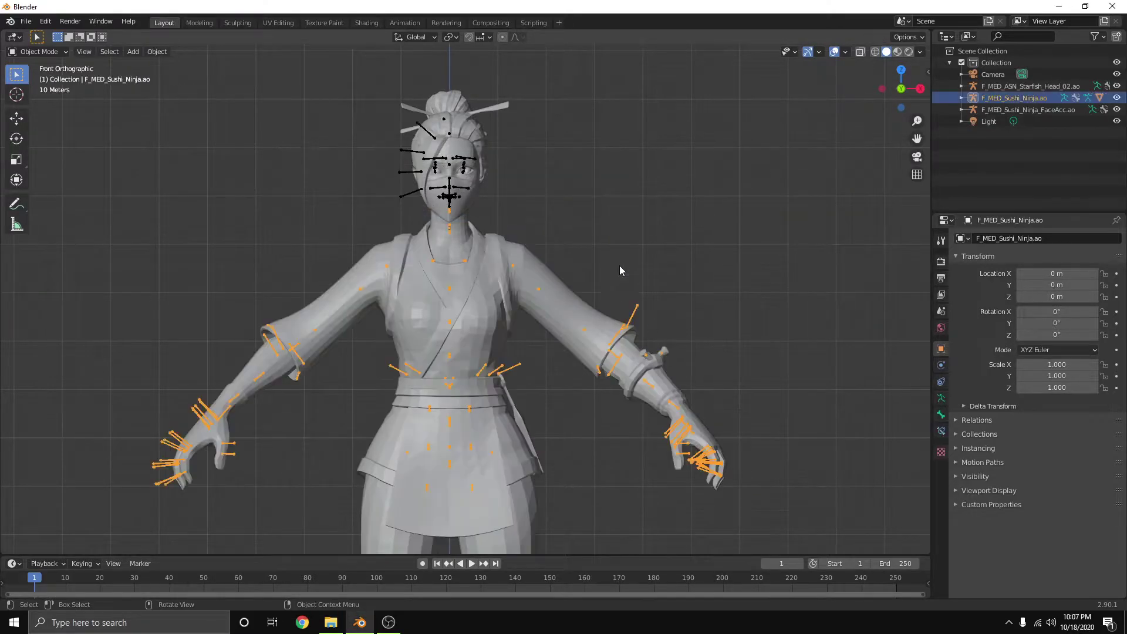
Examine how the body, head and face accessory meshes fit together by selecting the separate parts
scroll(612, 251, "down", 4)
scroll(623, 254, "up", 5)
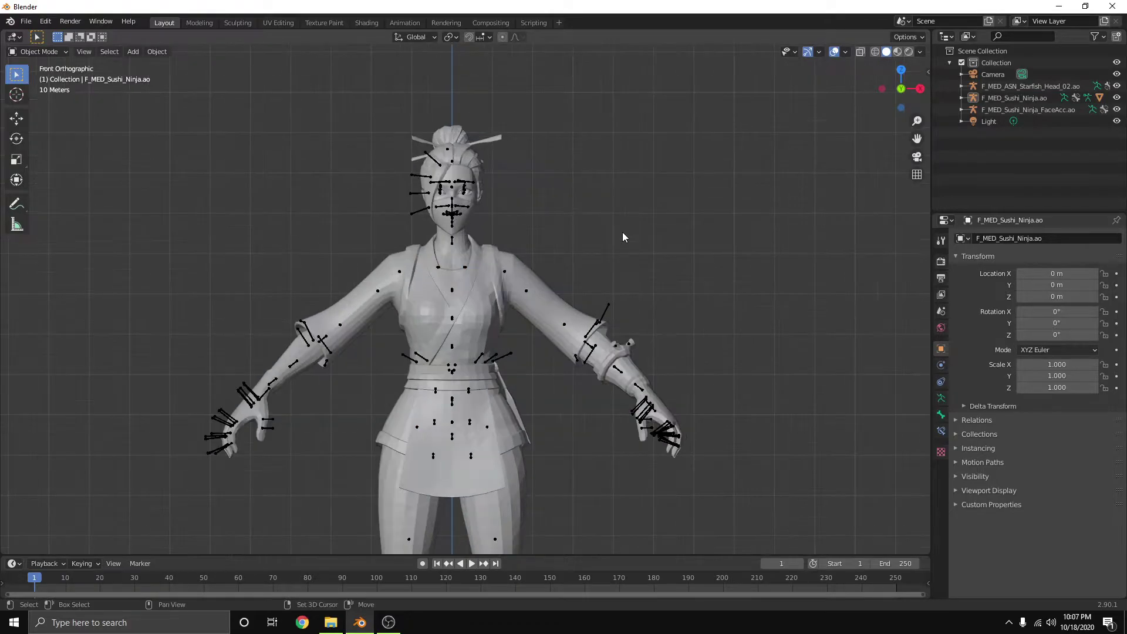
scroll(640, 217, "down", 2)
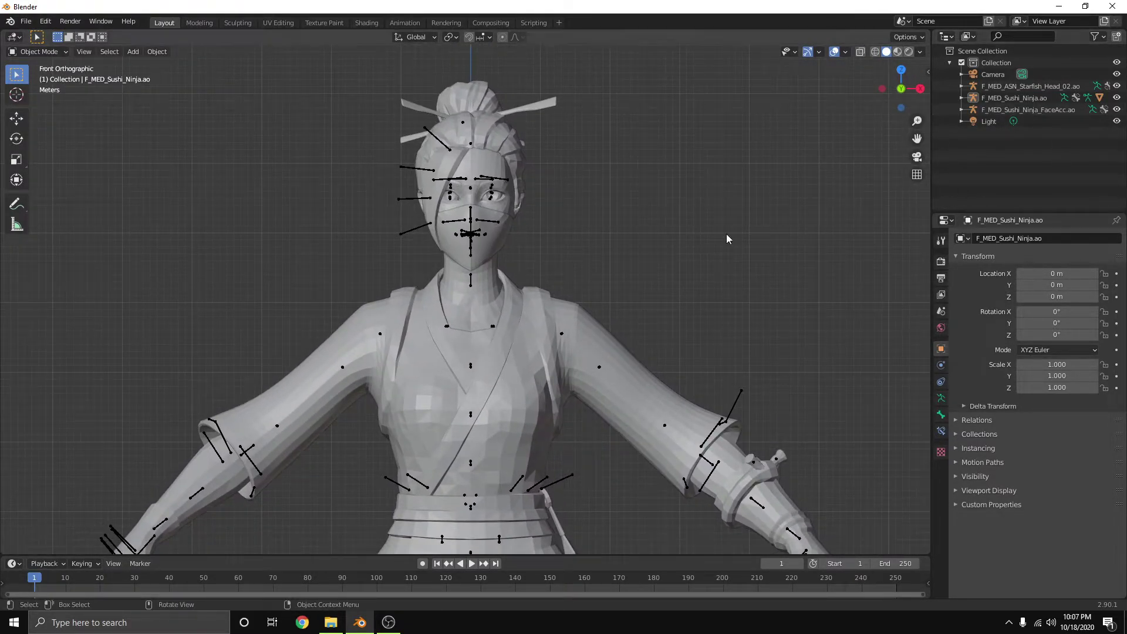
left_click(505, 325)
left_click(462, 212)
left_click(520, 221)
left_click(479, 211)
left_click(639, 283)
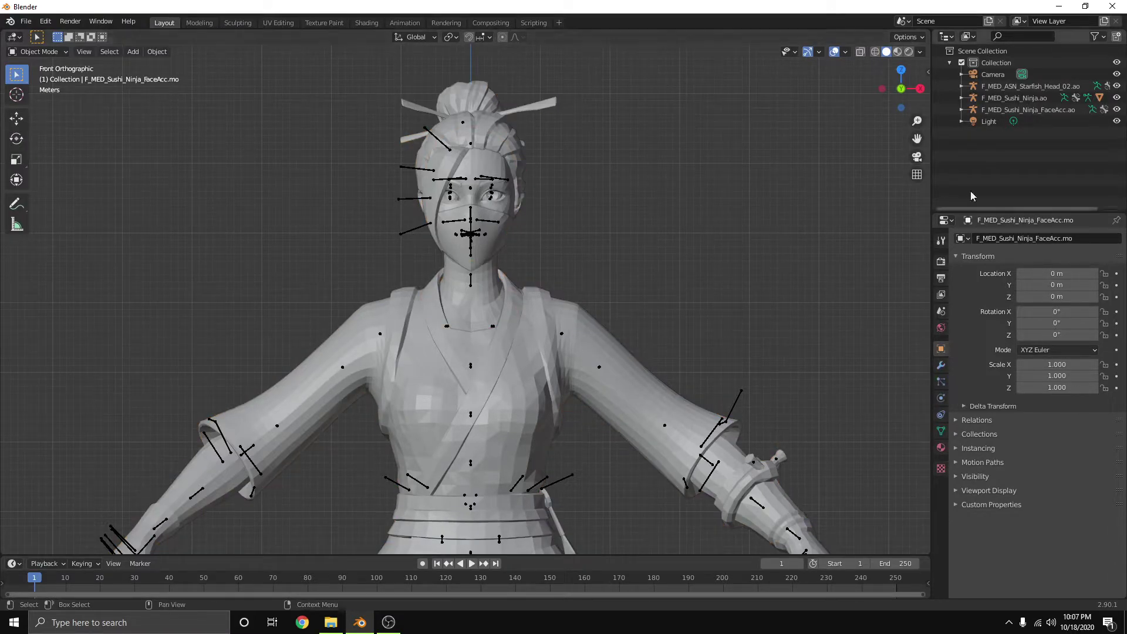
Join the face accessory and head armatures into the body armature F_MED_Sushi_Ninja.ao and check its contents
left_click(1025, 111)
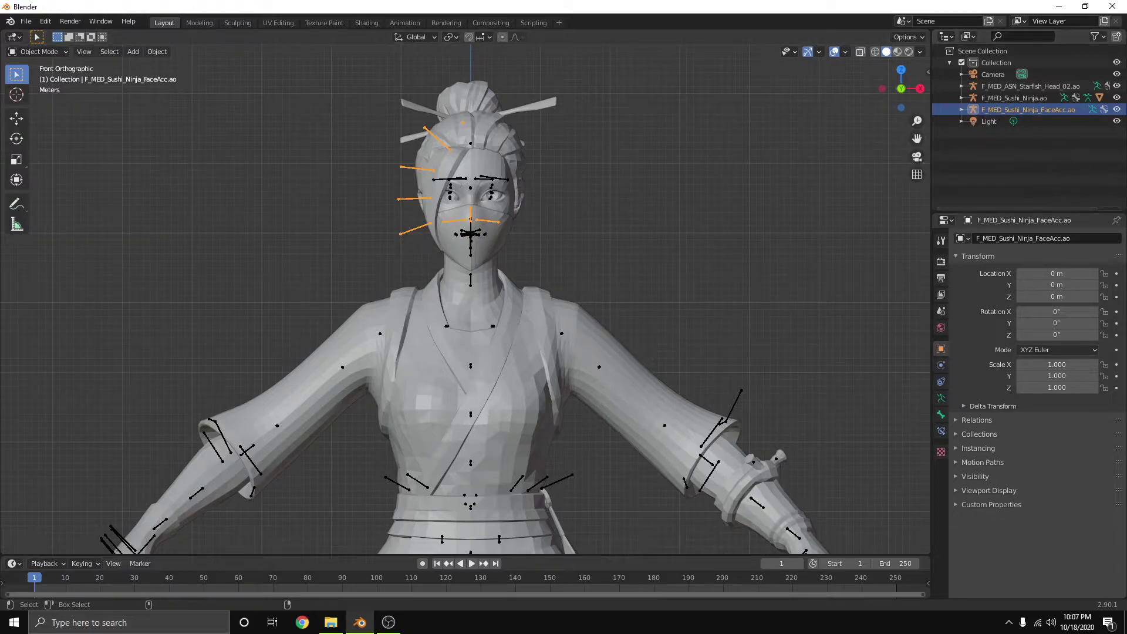
left_click(1027, 86, "ctrl")
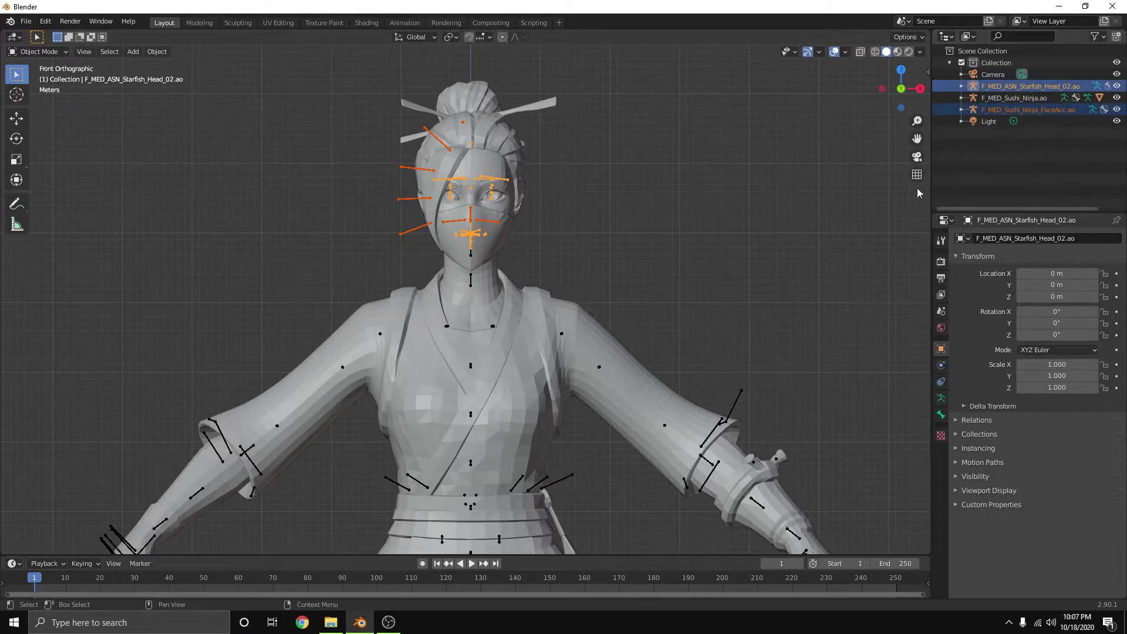
left_click(1058, 109)
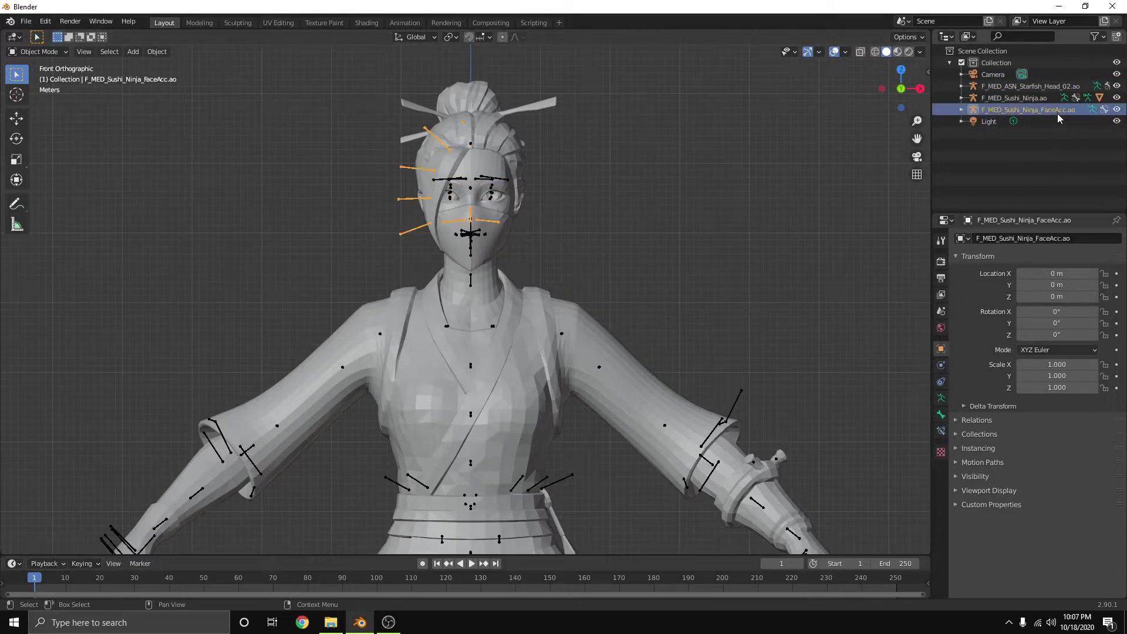
left_click(1048, 87, "ctrl")
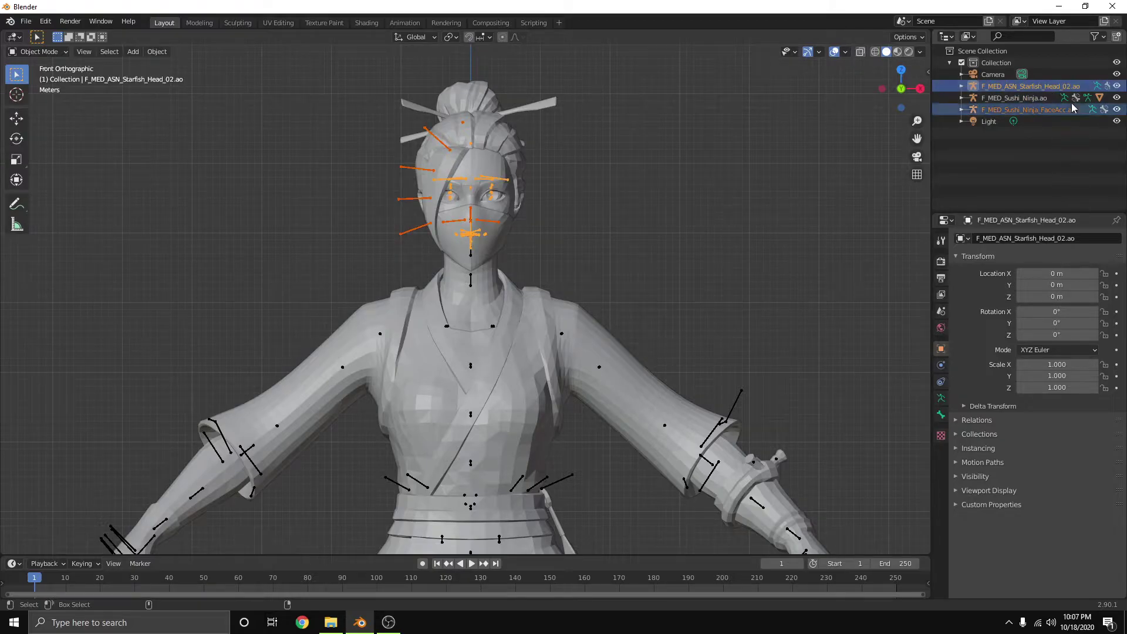
left_click(1025, 100, "ctrl")
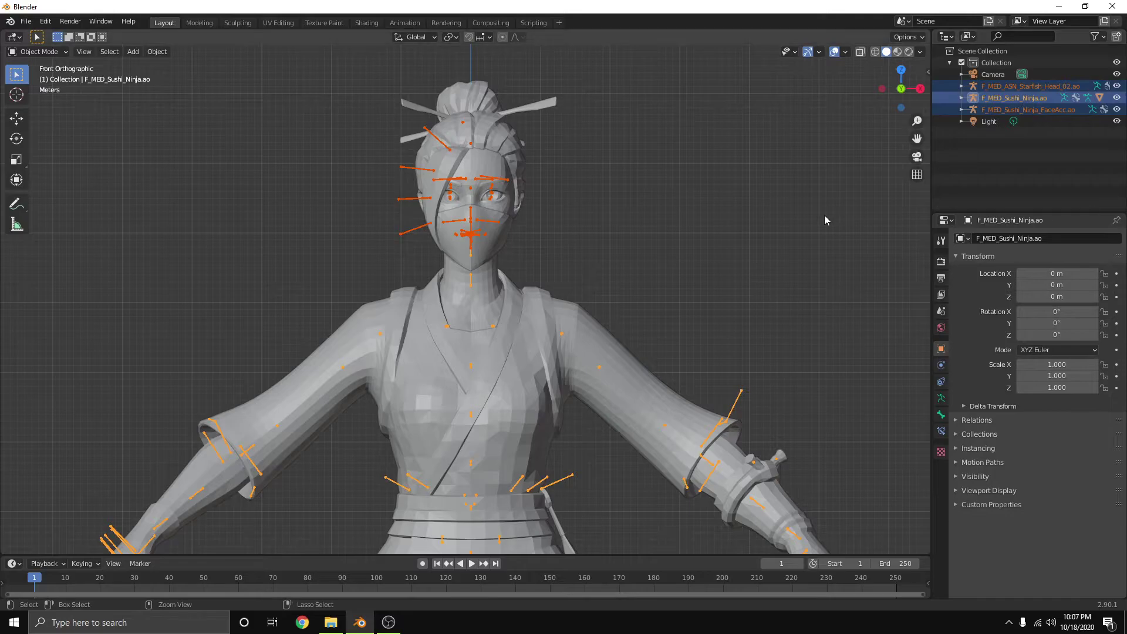
key("ctrl+j")
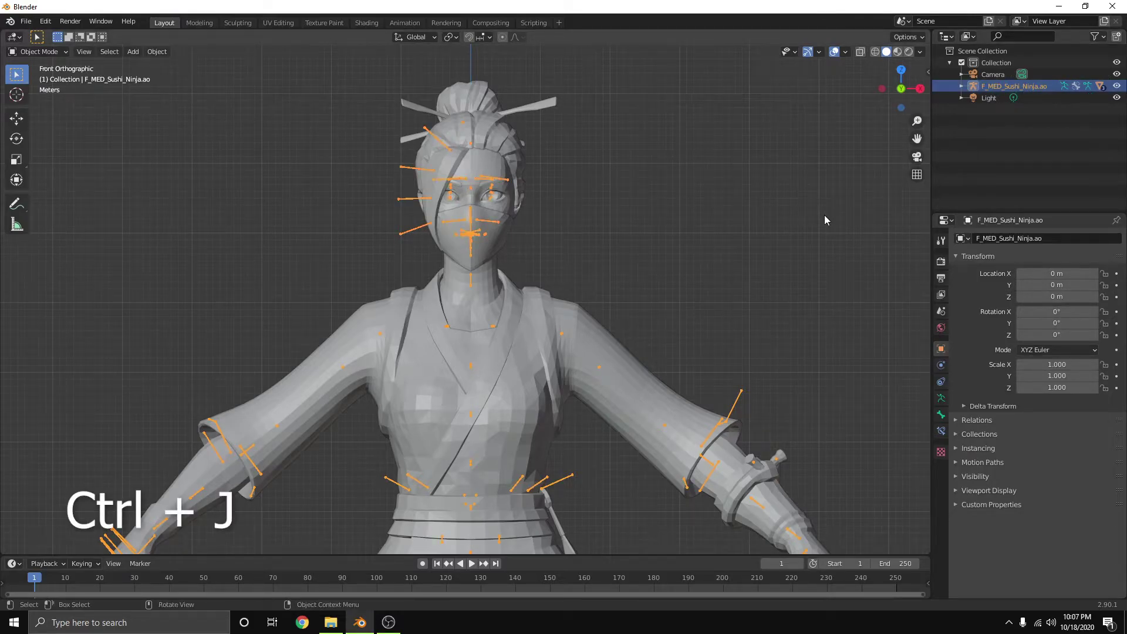
left_click(961, 85)
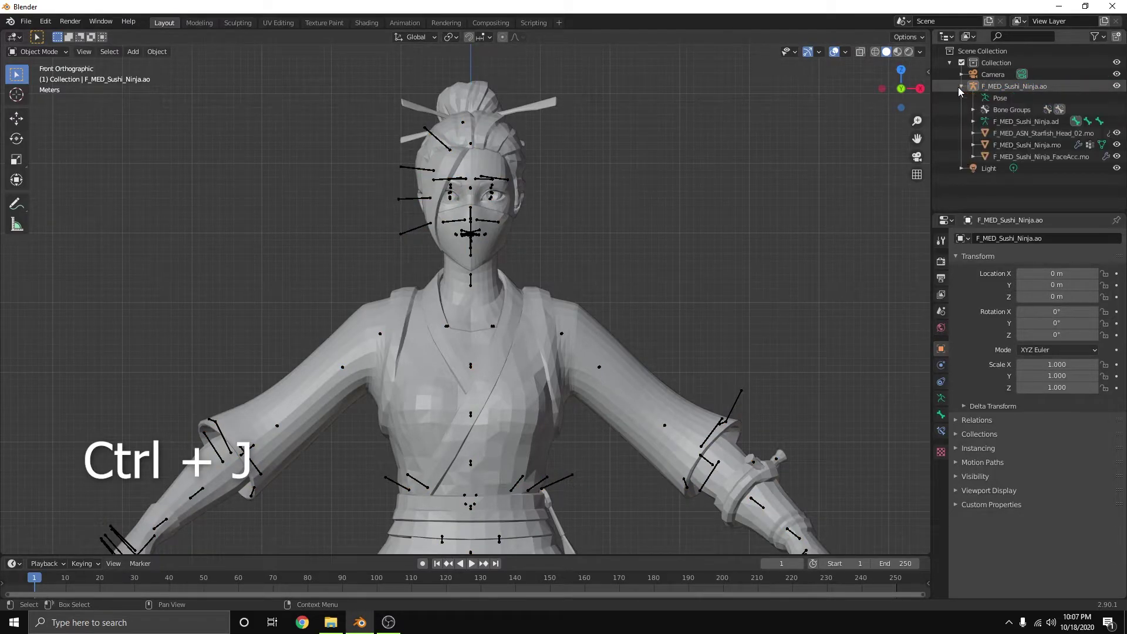
left_click(961, 86)
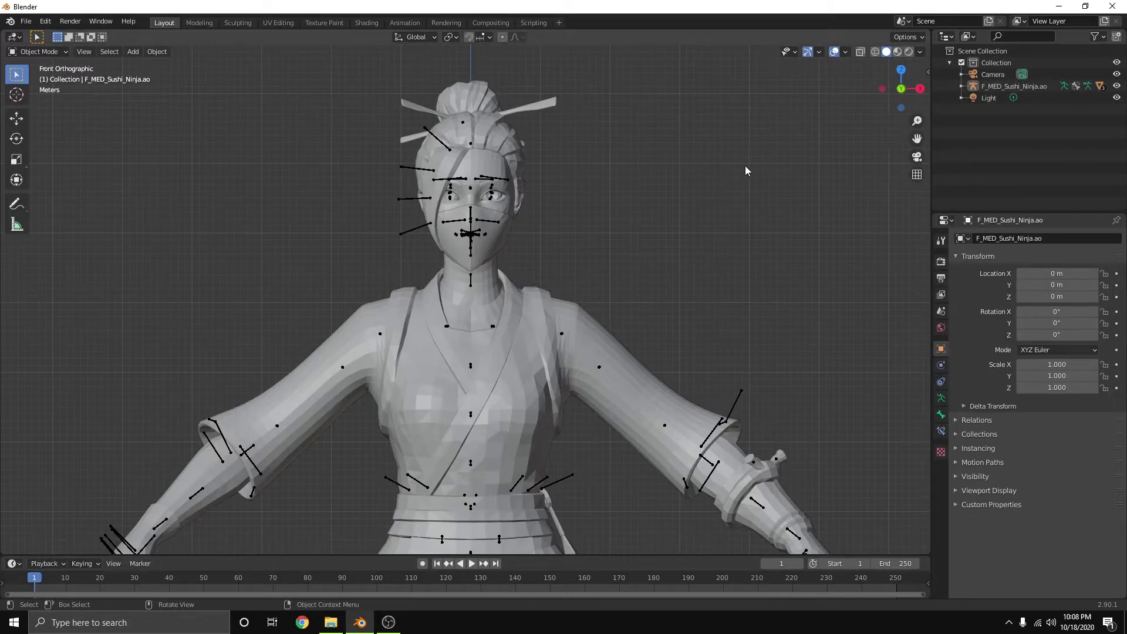
Join the face accessory and head meshes into the body mesh F_MED_Sushi_Ninja.mo
left_click(495, 128)
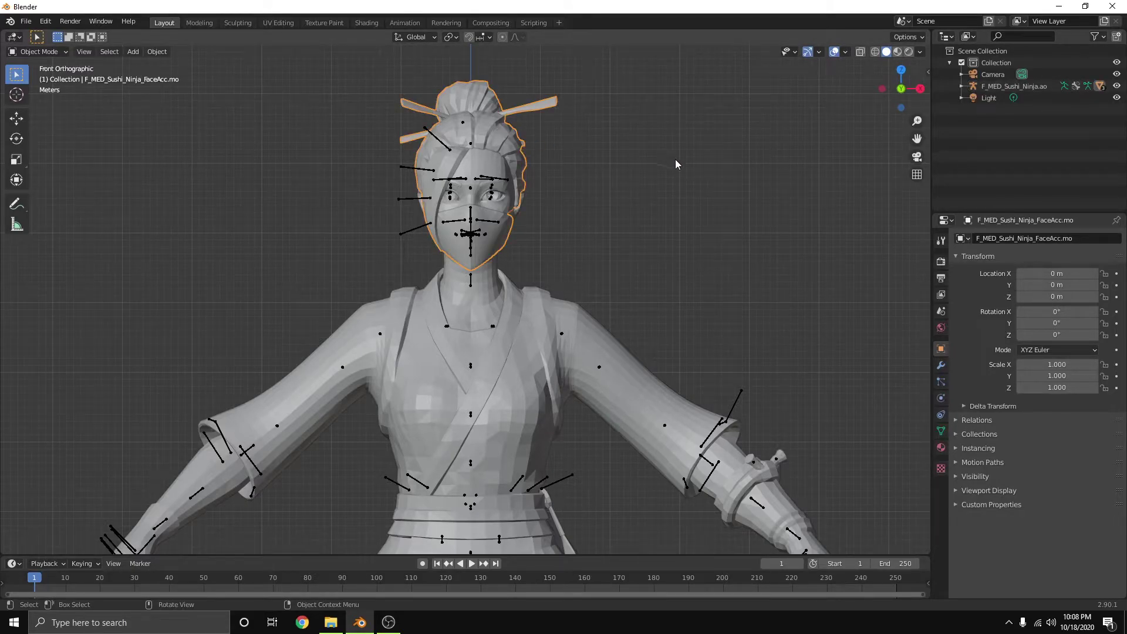
left_click(481, 168, "shift")
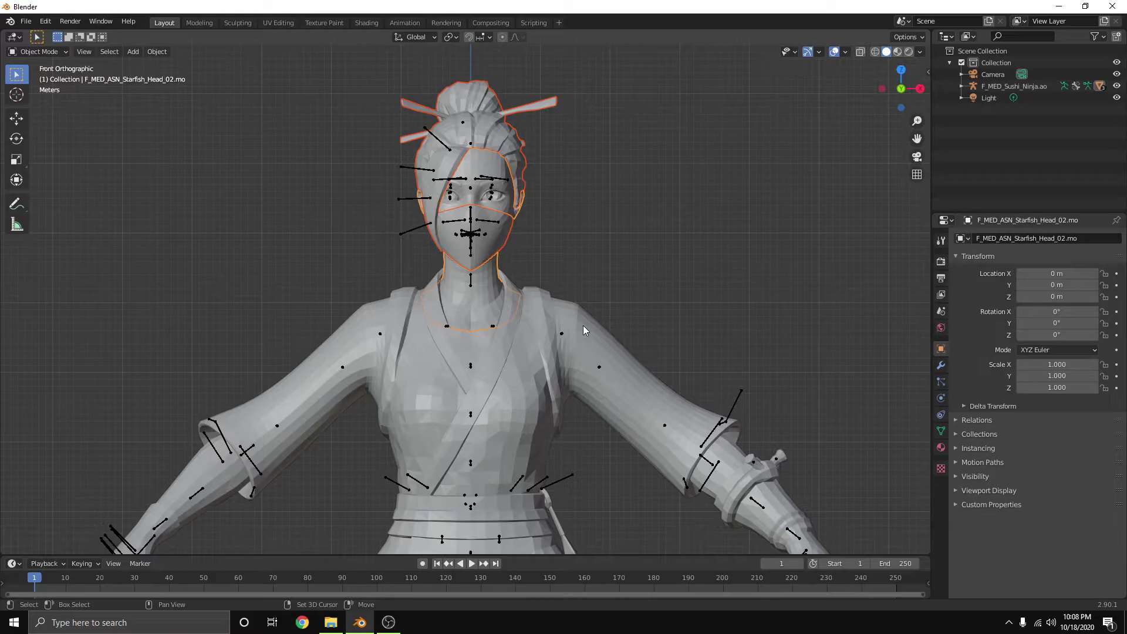
left_click(583, 325, "shift")
key("ctrl+j")
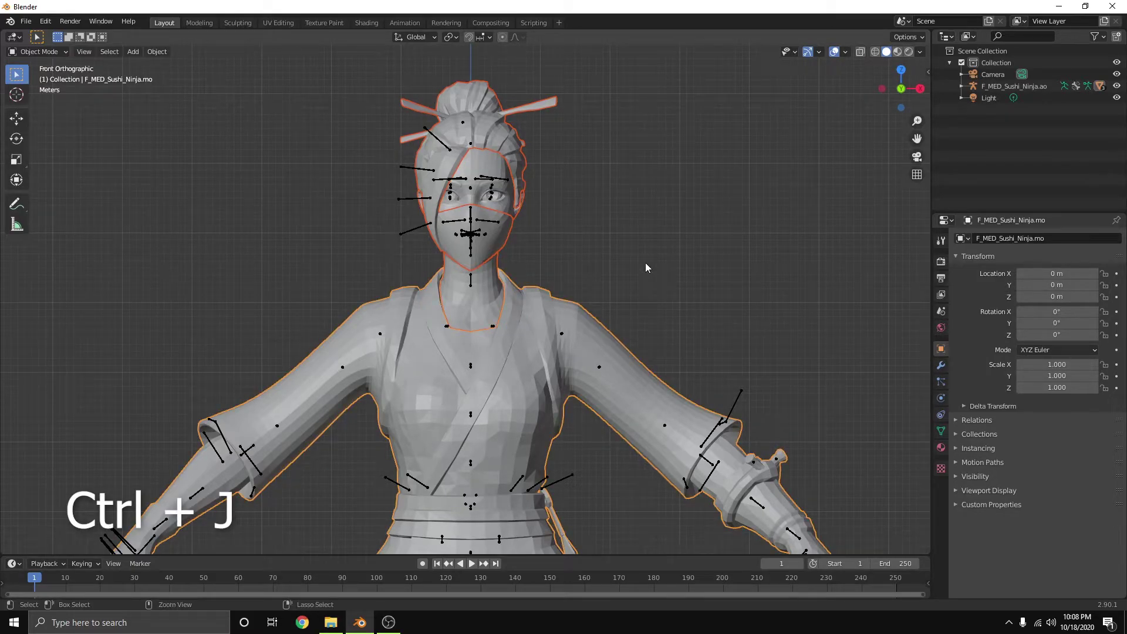
Expand the joined F_MED_Sushi_Ninja.ao armature and put it into Pose Mode
scroll(646, 263, "down", 4)
left_click(1011, 87)
left_click(963, 87)
left_click(1009, 99)
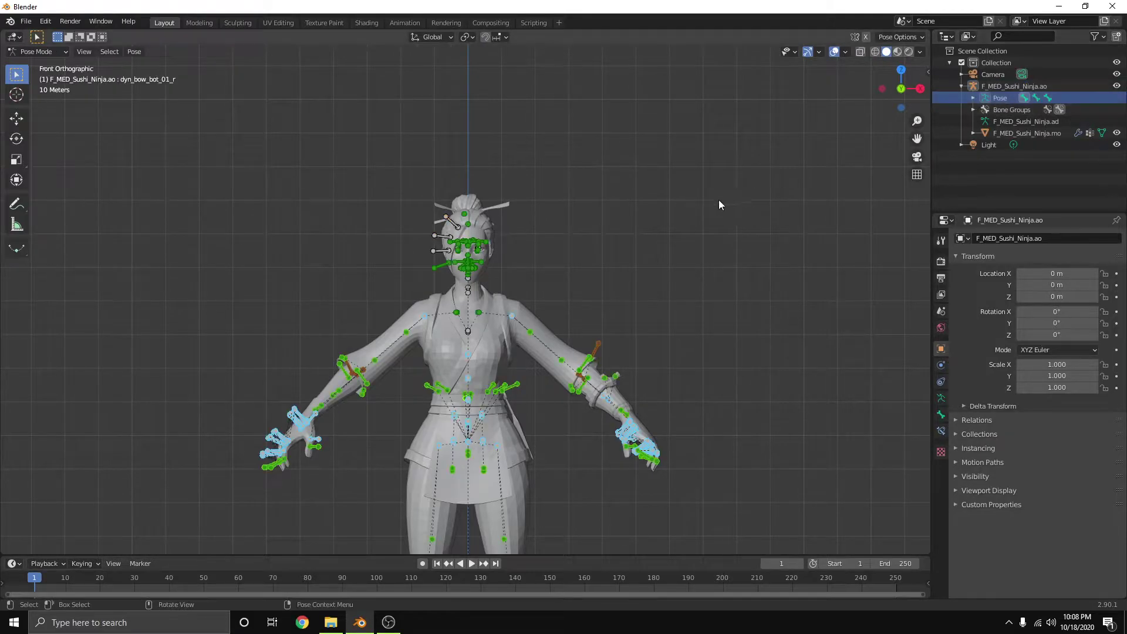
Check how the joined character follows a trial rotation of the spine_05 bone
scroll(719, 200, "down", 3)
left_click(584, 308)
left_click(468, 324)
key("r")
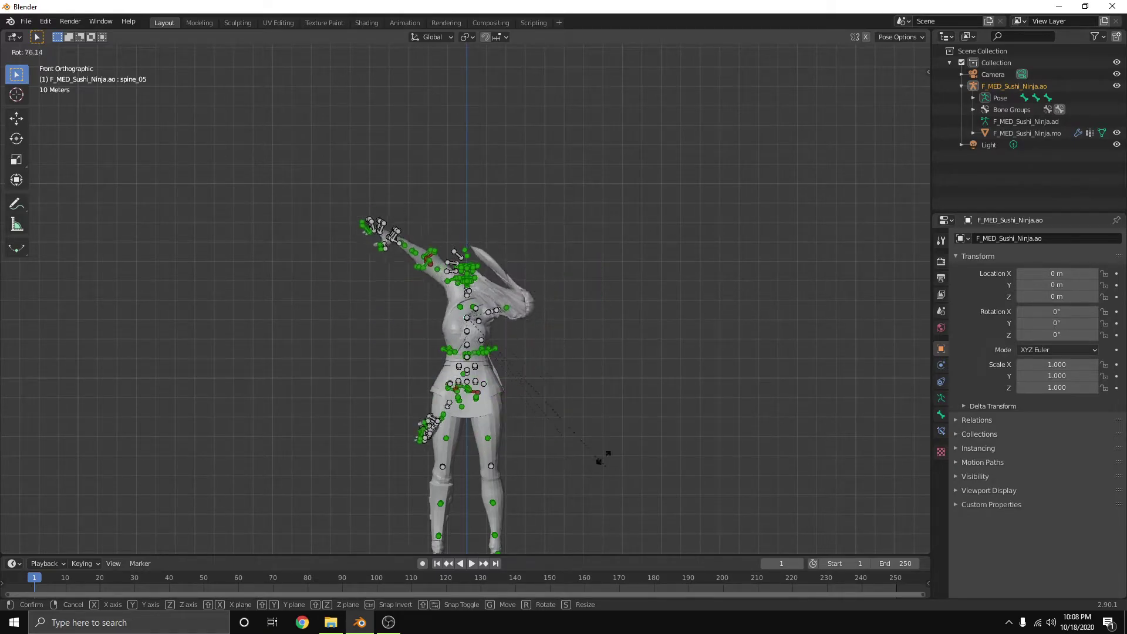
right_click(558, 308)
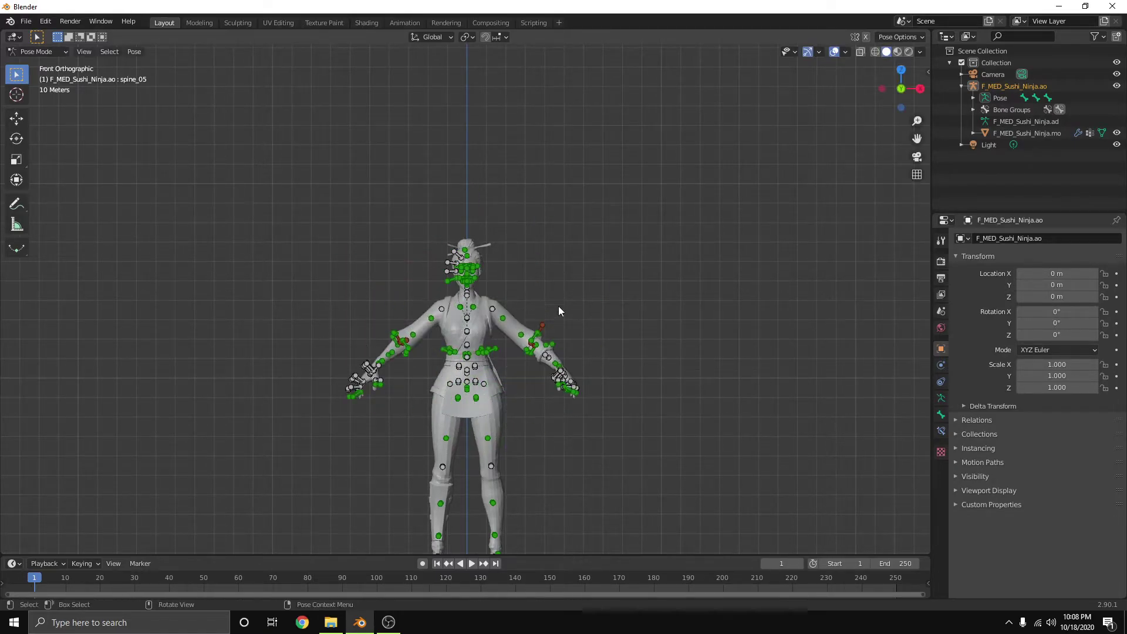
Hide the viewport overlays and check the head and mask with a trial X-axis rotation of spine_05
scroll(558, 294, "up", 8)
middle_click_drag(660, 235, 710, 266, "shift")
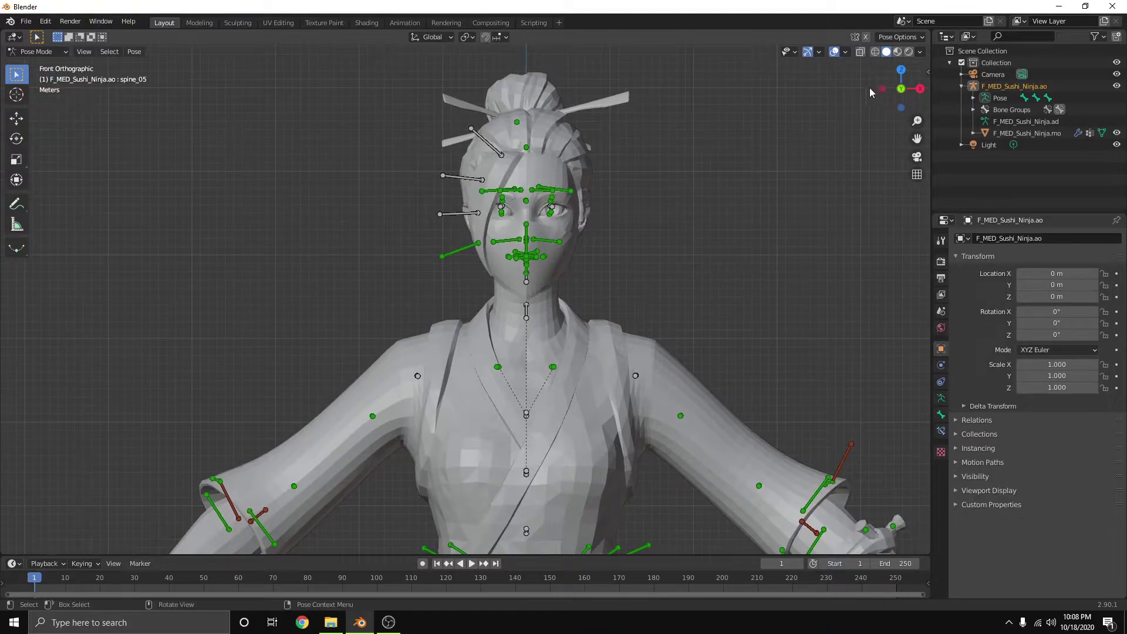
left_click(833, 52)
key("r")
key("x")
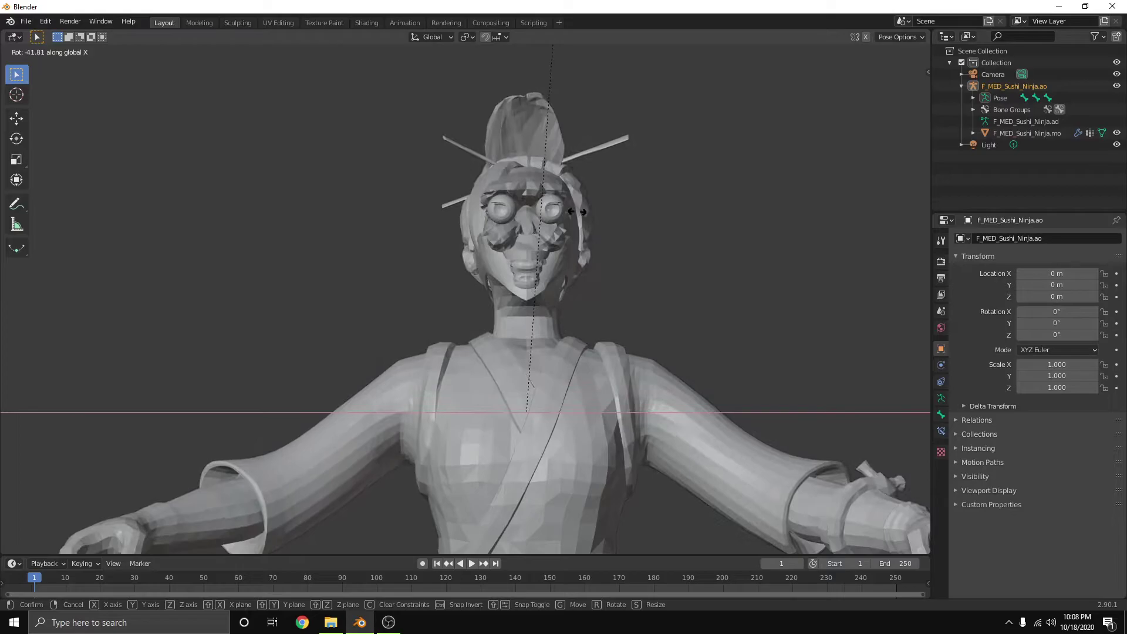
key("Escape")
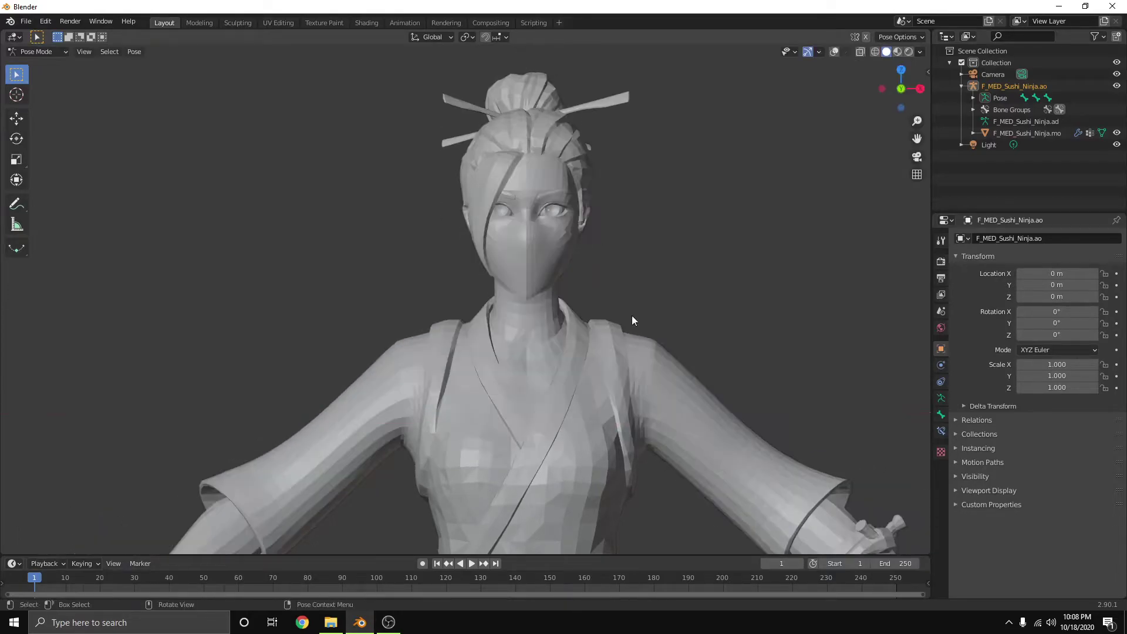
Show the overlays again and check the head and arms with a trial X-axis rotation of spine_03
scroll(642, 383, "down", 3)
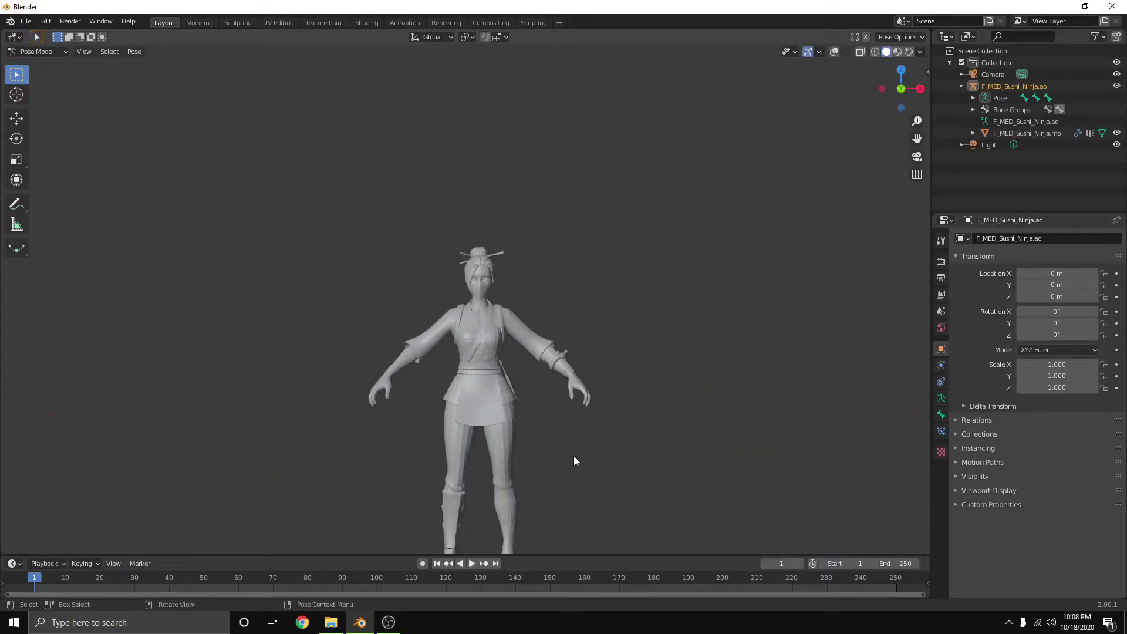
left_click(834, 52)
scroll(524, 428, "up", 2)
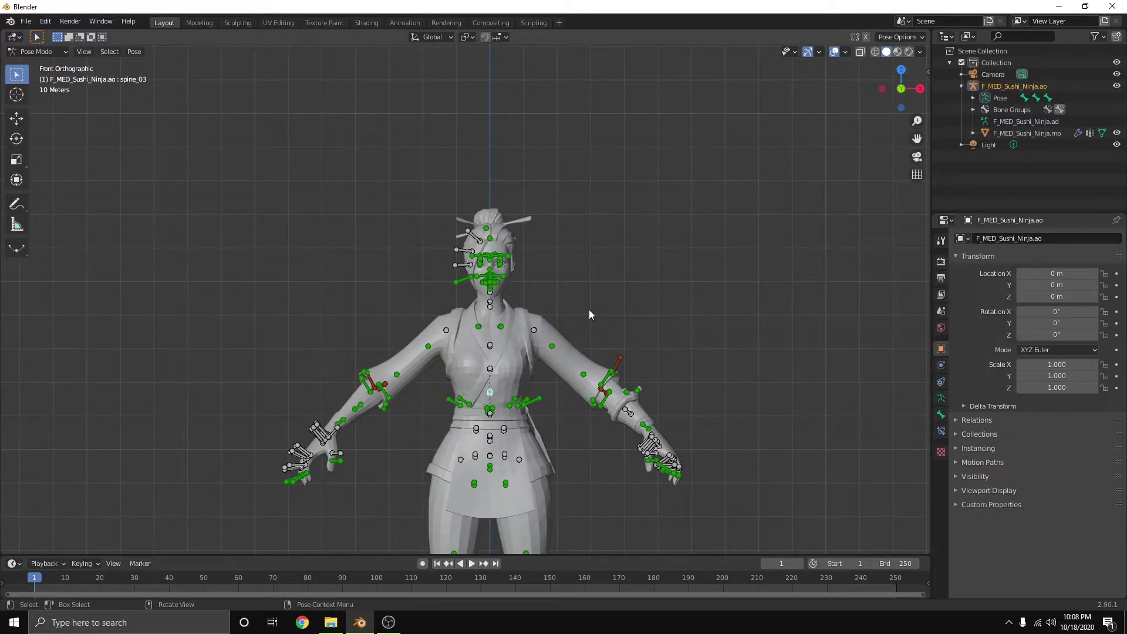
key("r")
key("x")
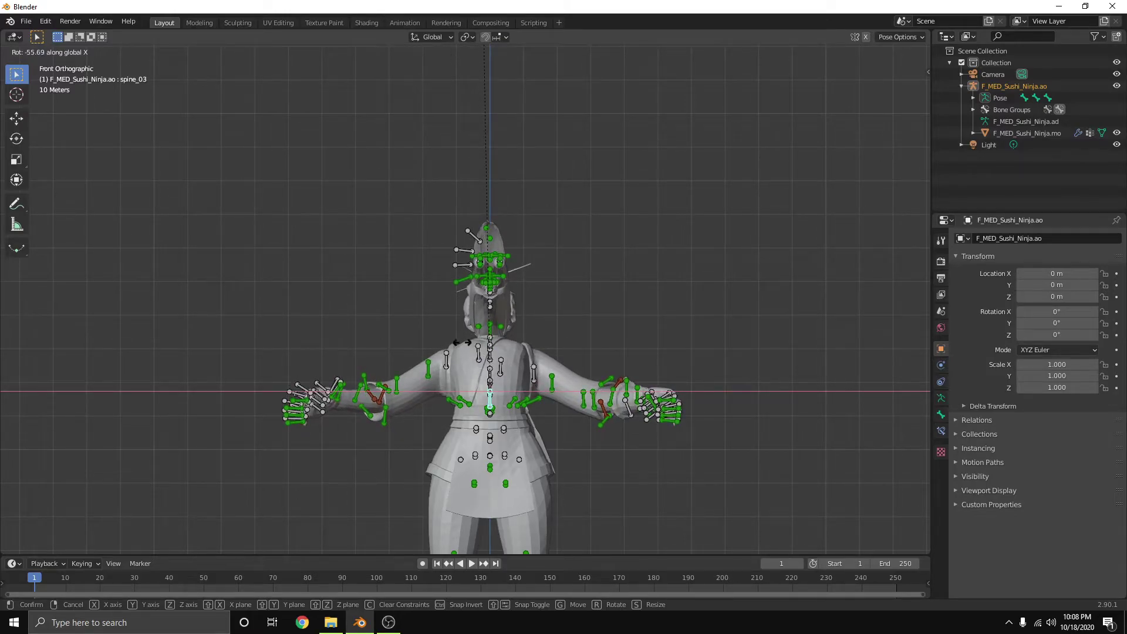
key("Escape")
Repeat the trial X-axis rotation of spine_03 with overlays hidden and inspect the face and mask from an angle
left_click(835, 52)
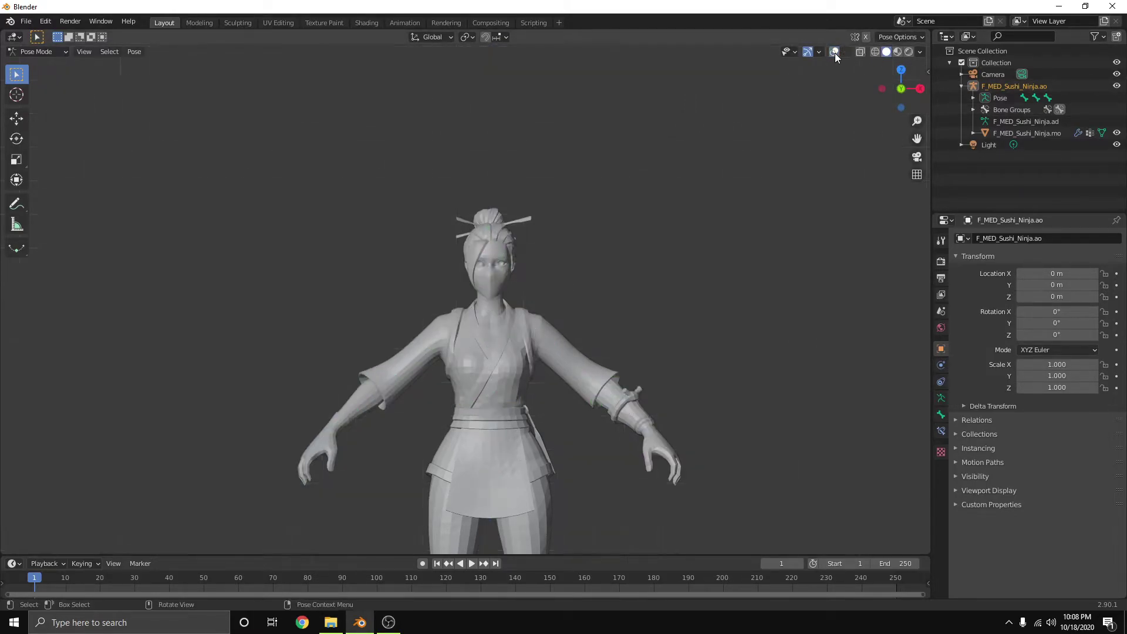
key("r")
key("x")
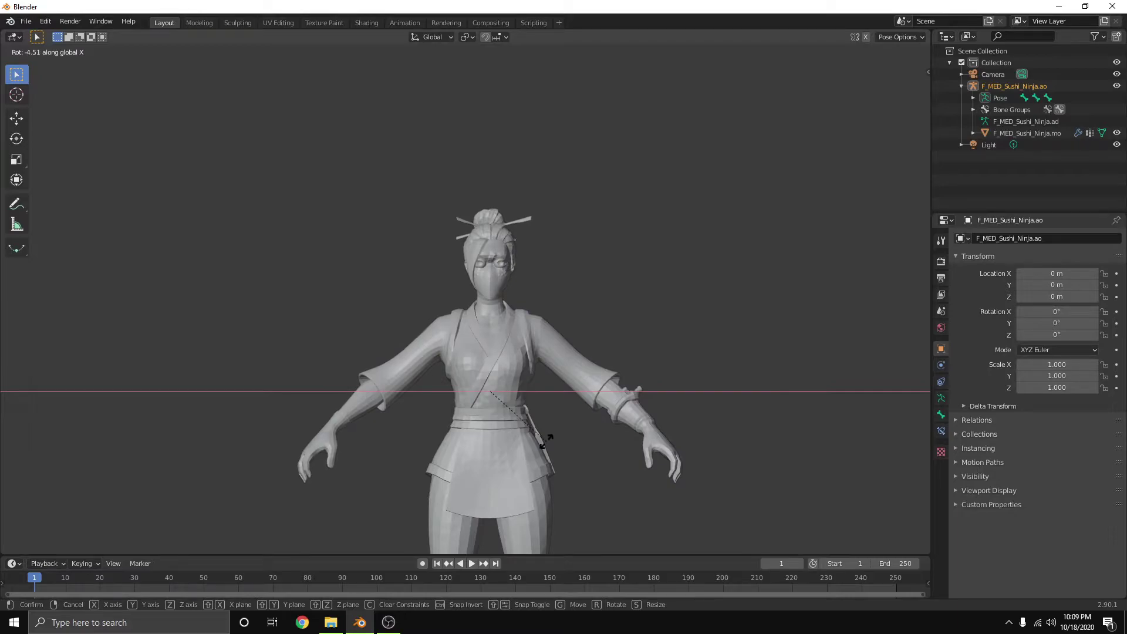
right_click(546, 442)
scroll(681, 291, "up", 4)
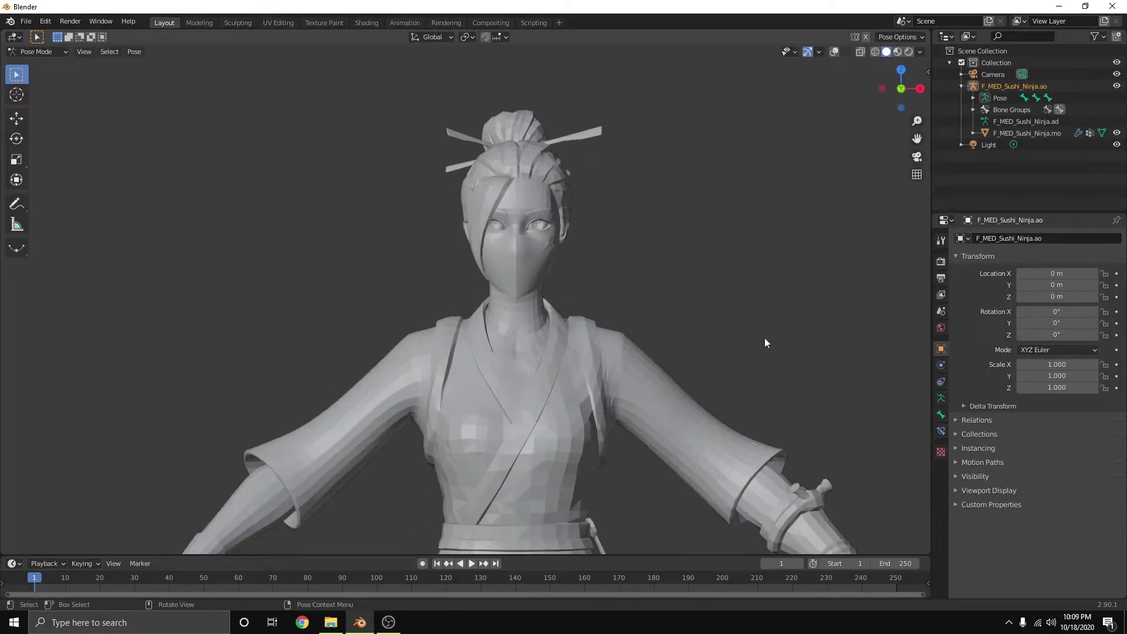
middle_click_drag(711, 312, 640, 327)
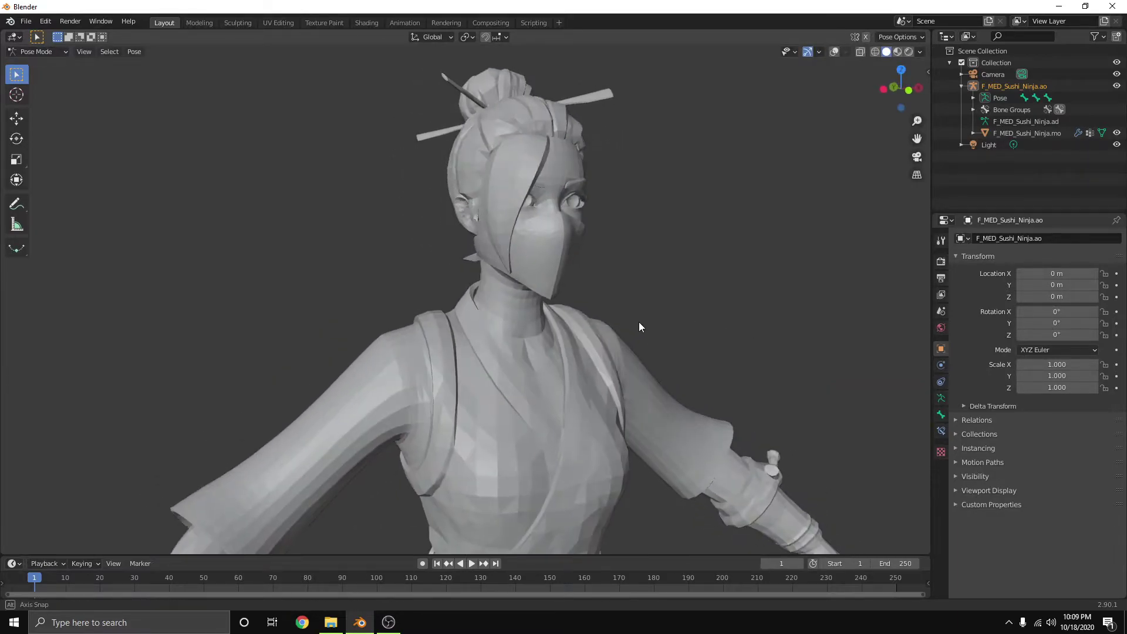
Show the overlays again and examine the bones around the jaw and neck from the side
left_click(835, 50)
scroll(675, 268, "down", 4)
middle_click_drag(645, 282, 689, 297)
scroll(690, 298, "up", 5)
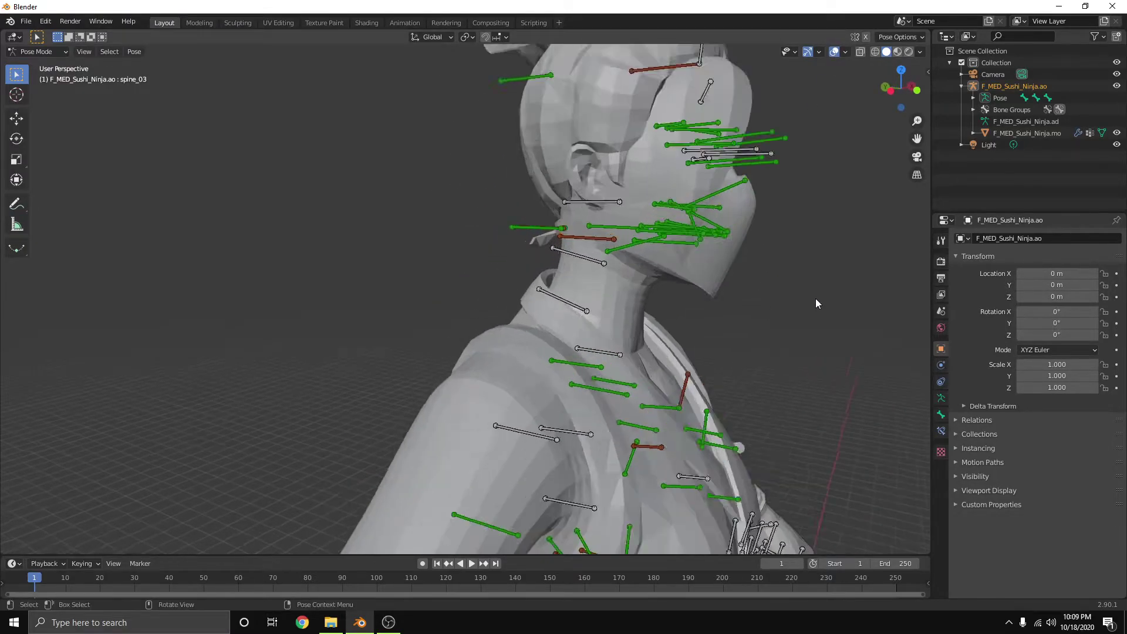
scroll(813, 301, "up", 4)
middle_click_drag(794, 313, 546, 382, "shift")
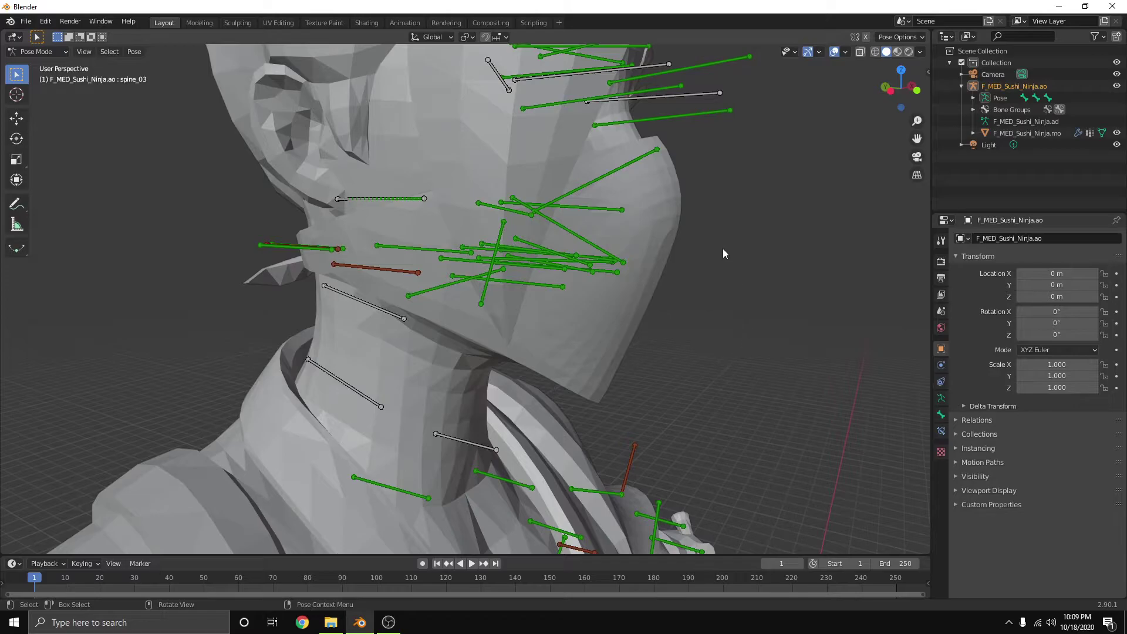
Put the F_MED_Sushi_Ninja.ao armature into Edit Mode and turn on X-ray display for the head bones
left_click(1000, 100)
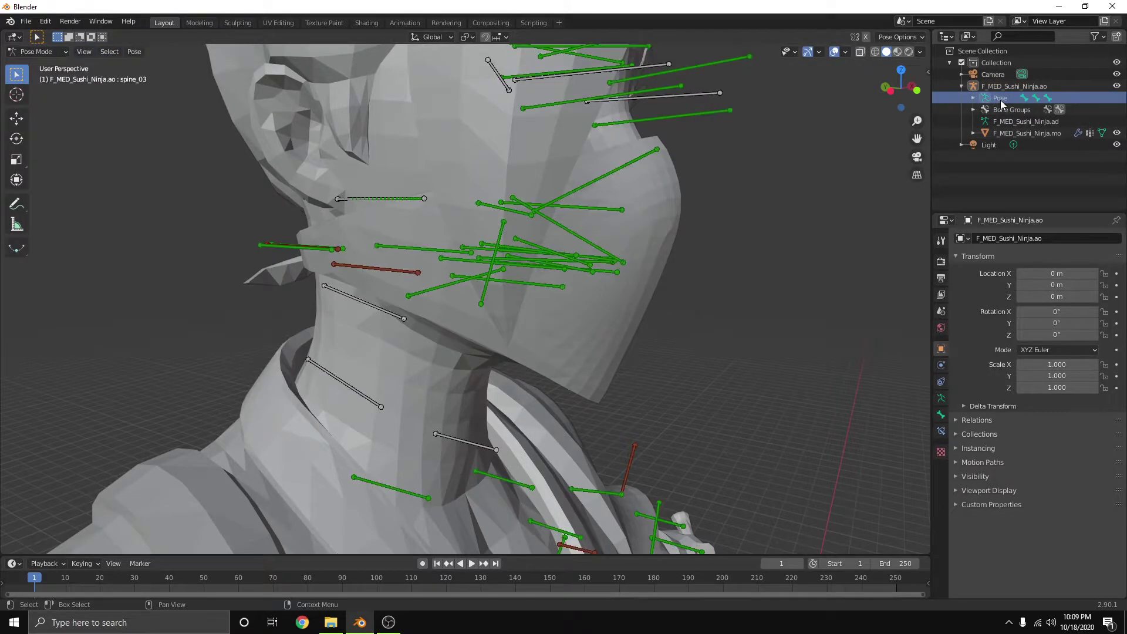
key("Tab")
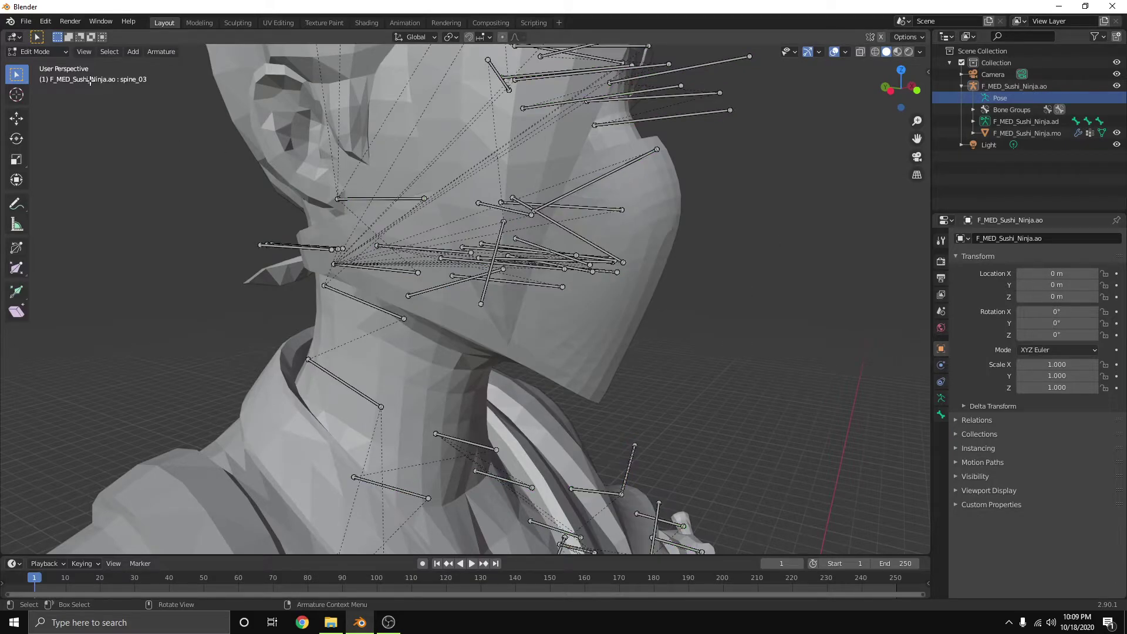
left_click(37, 51)
middle_click_drag(509, 286, 652, 250)
key("alt+z")
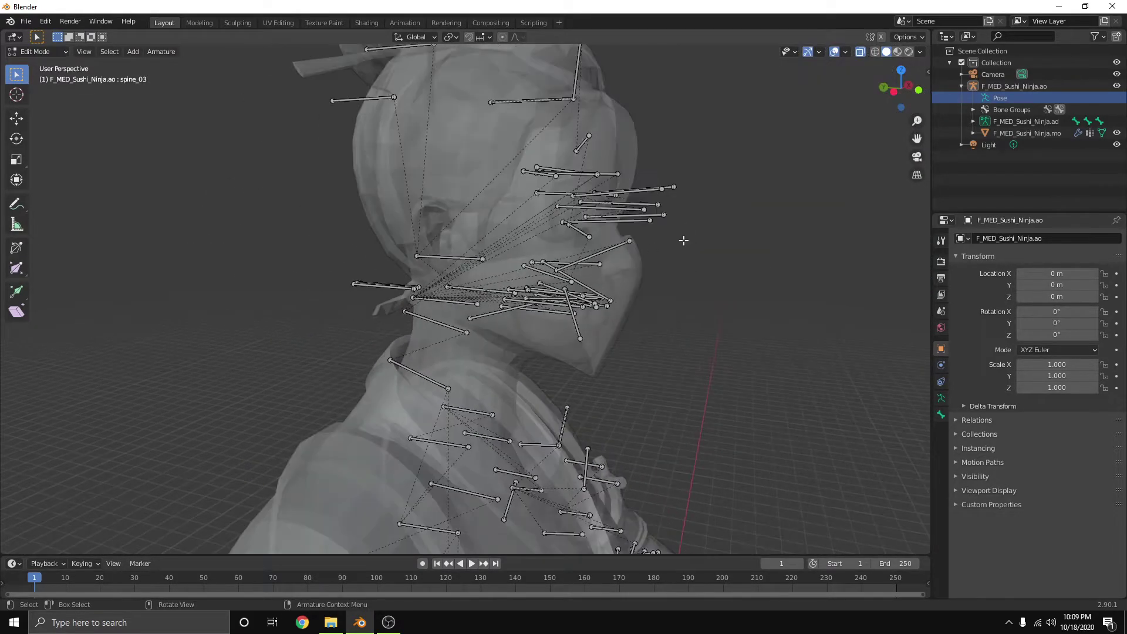
scroll(480, 360, "up", 5)
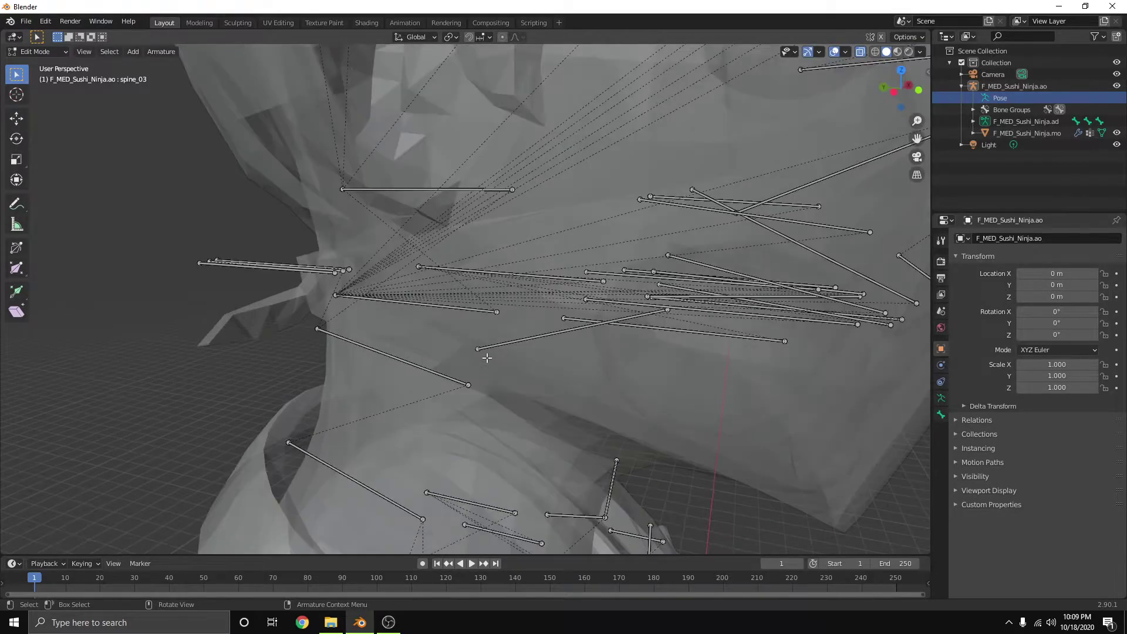
Select the overlapping bones at the base of the head to identify faceAttach.001 and head.001
left_click_drag(410, 130, 521, 326)
scroll(521, 327, "down", 3)
mouse_move(574, 364)
middle_mouse_down()
mouse_move(528, 350)
mouse_move(573, 354)
middle_mouse_up()
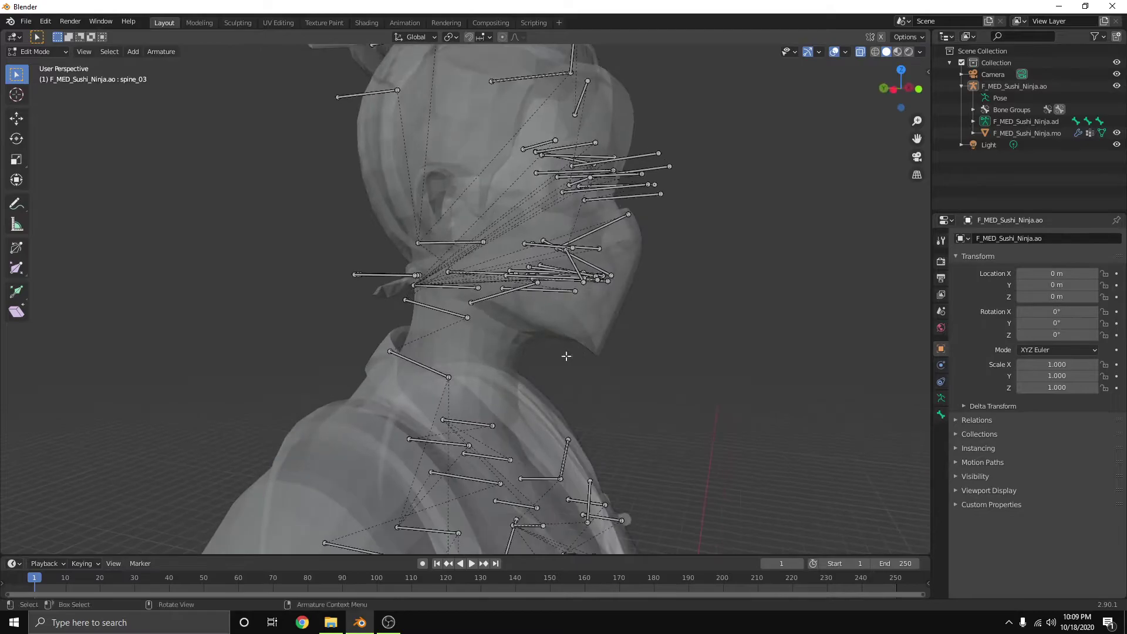
left_click(438, 373)
left_click(457, 286)
scroll(458, 288, "up", 5)
left_click_drag(399, 105, 535, 202)
left_click(509, 225)
left_click(471, 265)
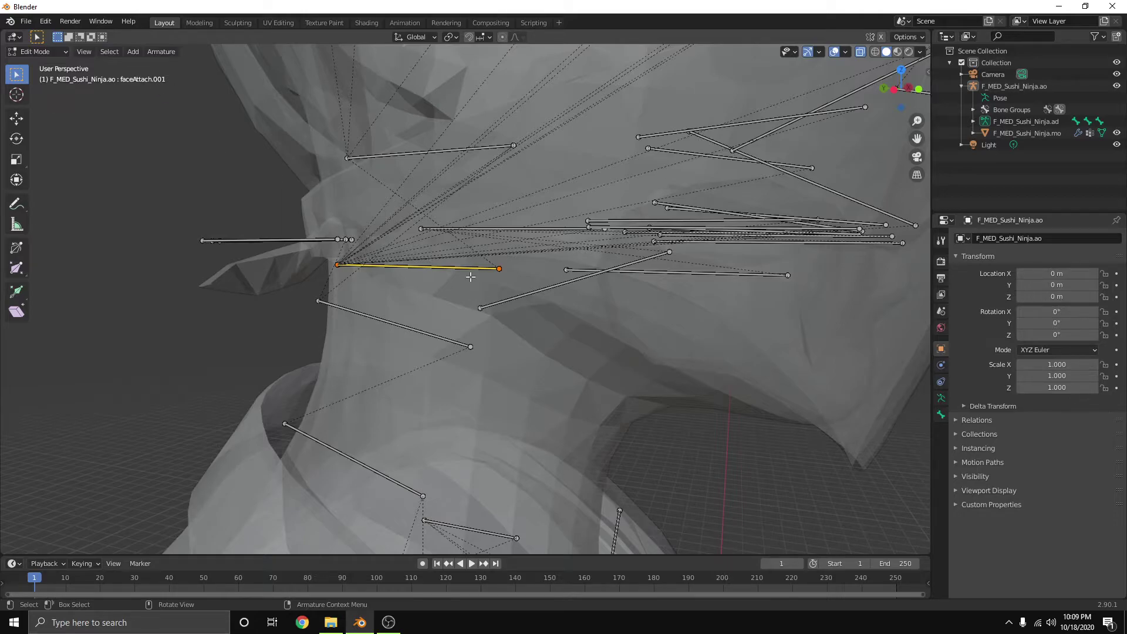
left_click(432, 149)
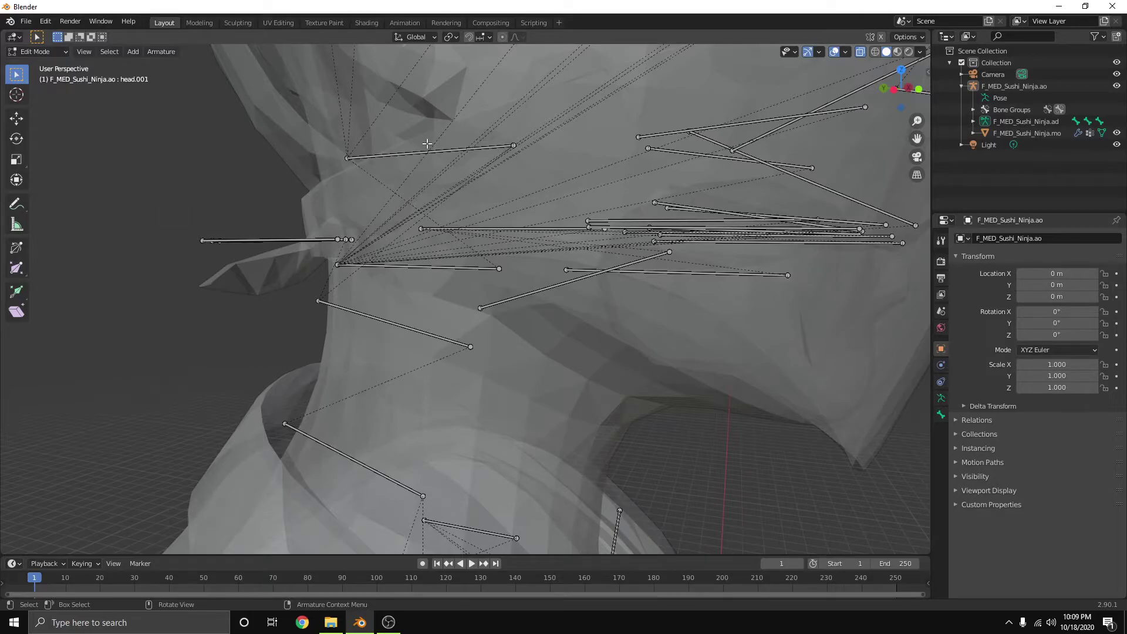
scroll(586, 227, "down", 6)
scroll(611, 186, "up", 10)
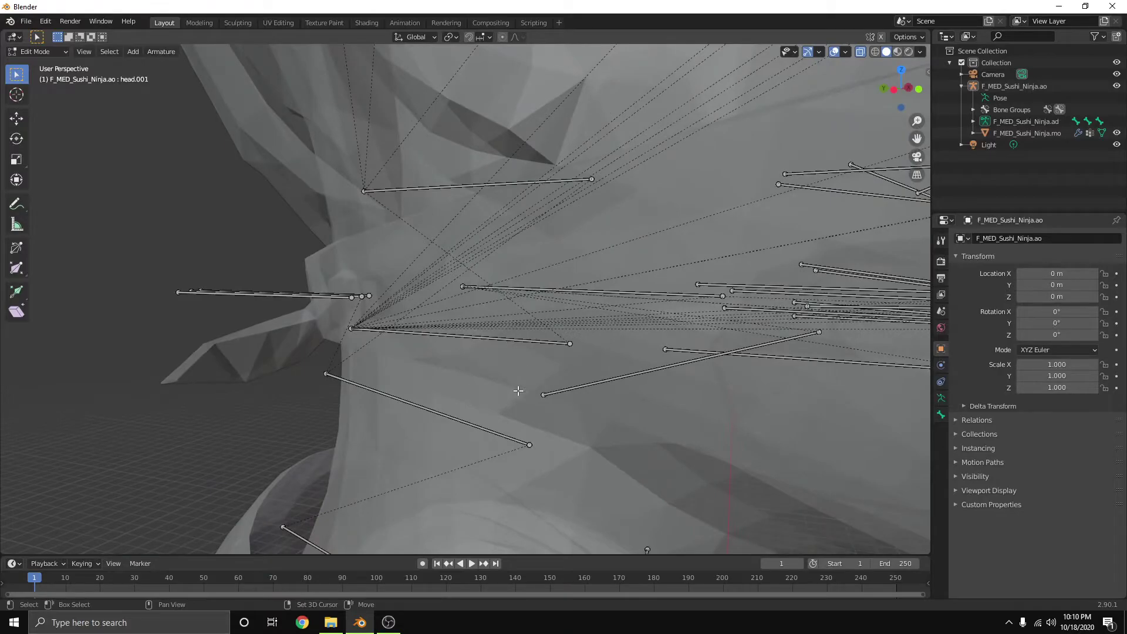
Parent the faceAttach.001 bone to head.001 using Keep Offset
left_click(494, 339)
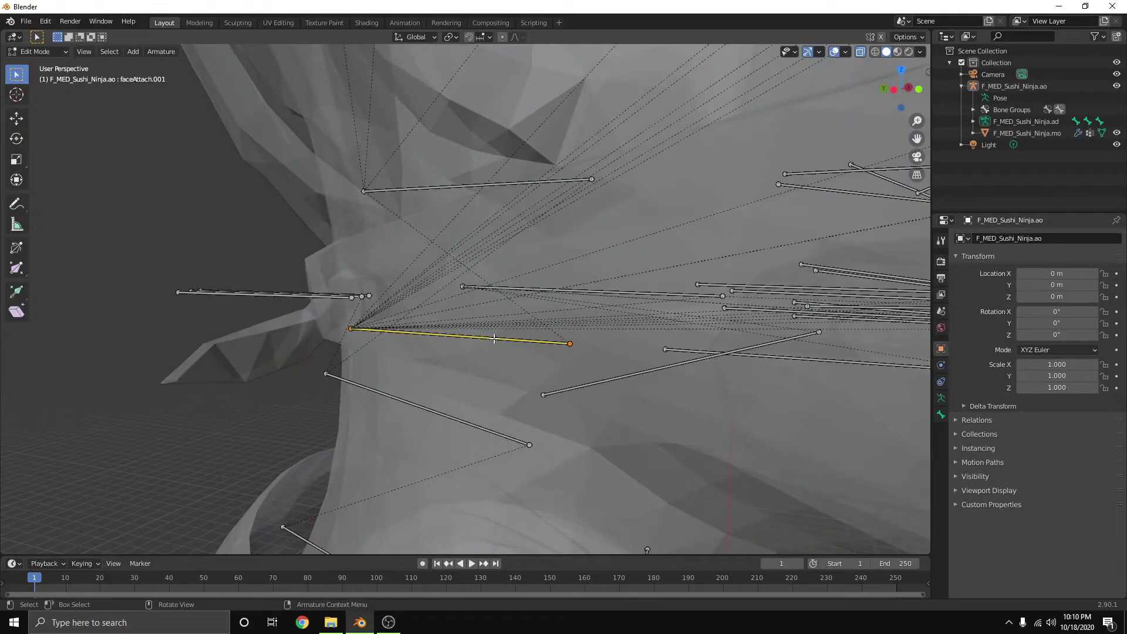
left_click(505, 184, "shift")
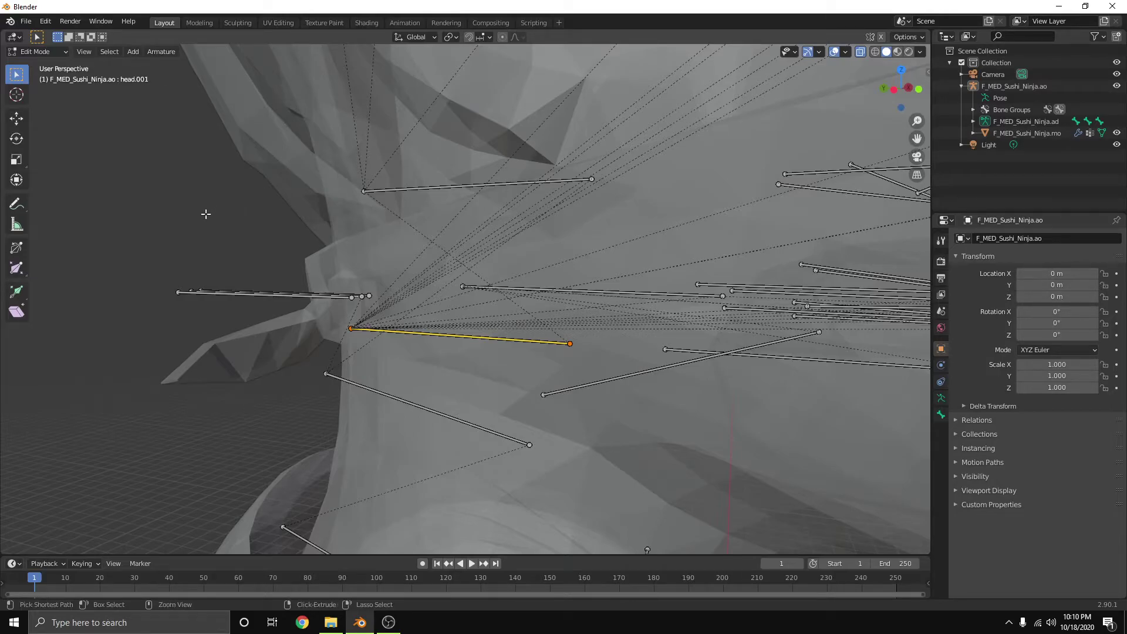
key("ctrl+p")
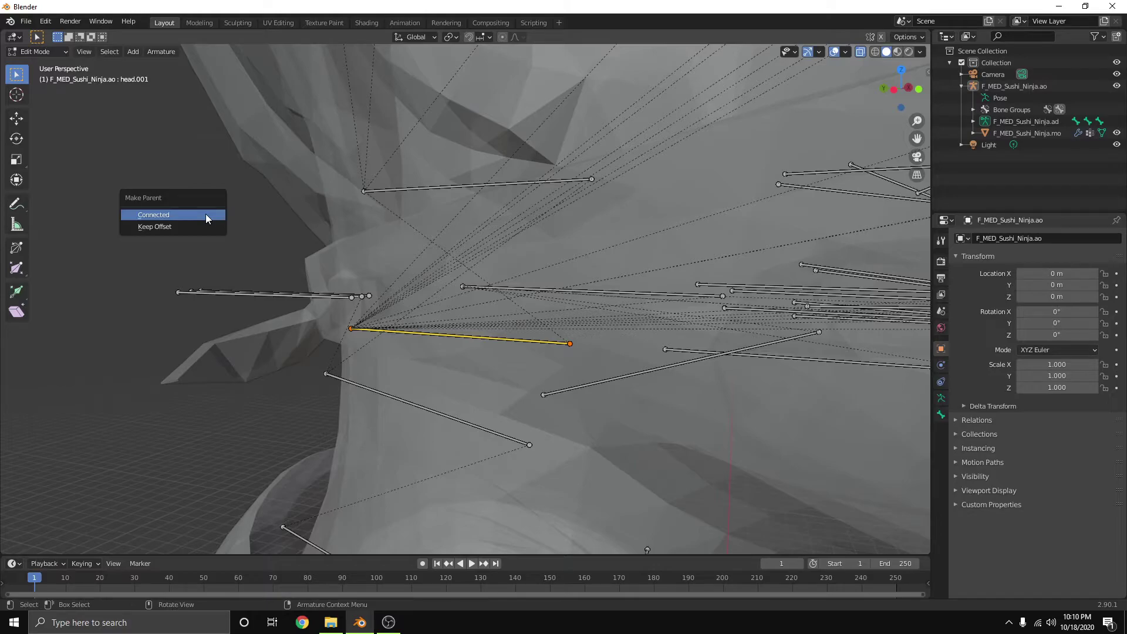
left_click(206, 215)
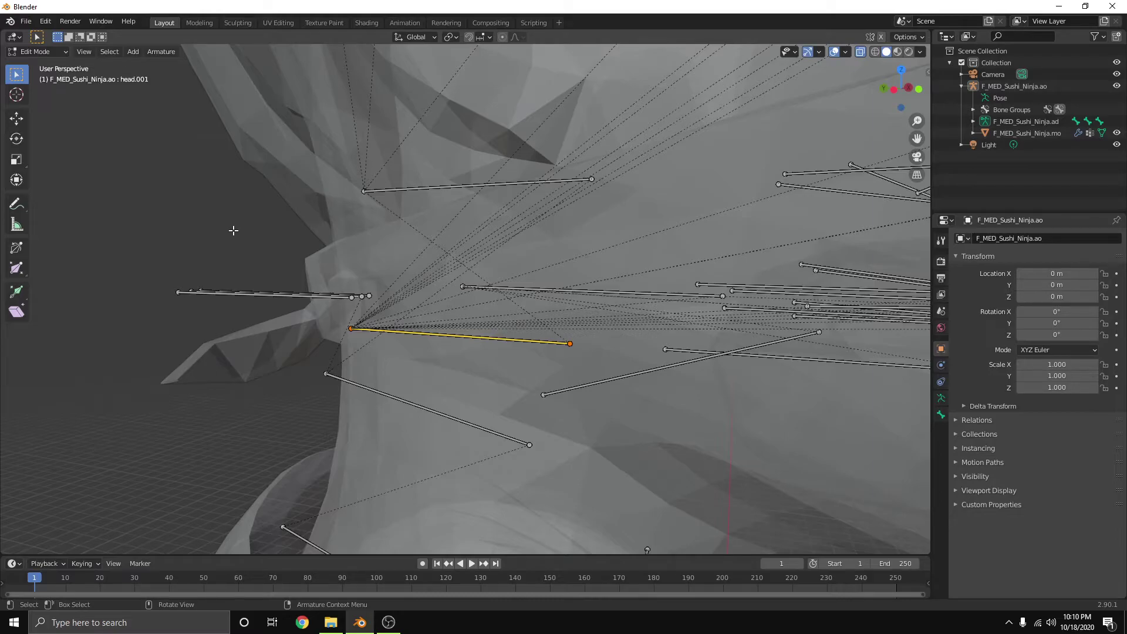
key("ctrl+p")
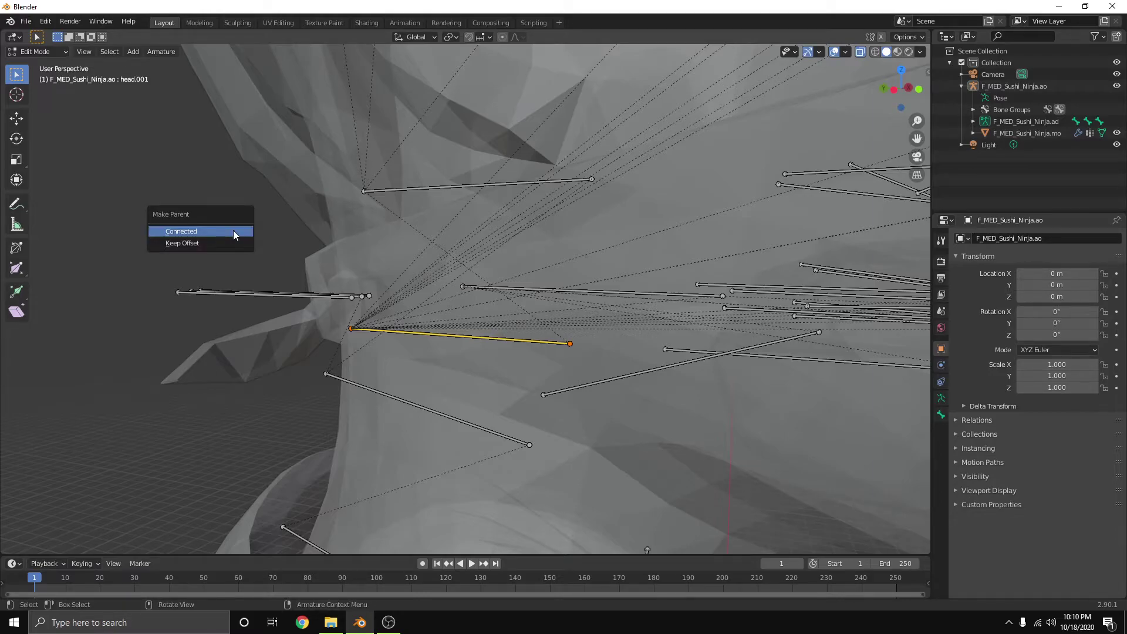
left_click(189, 239)
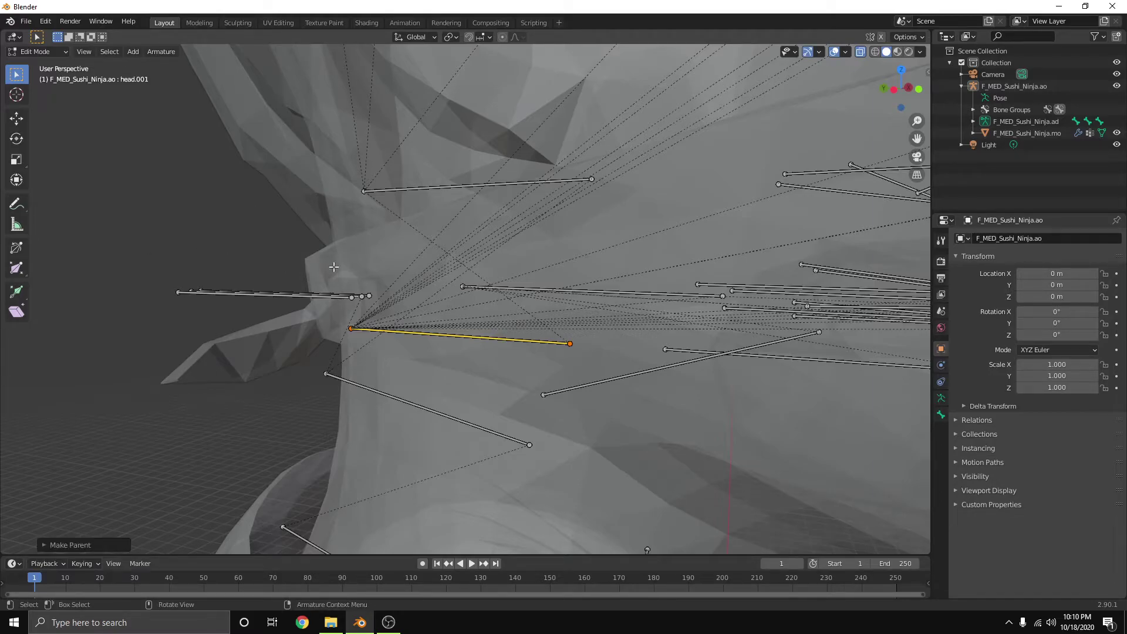
left_click(236, 228)
Check the faceAttach bone and the parent lines running from the base of the head
left_click(445, 325)
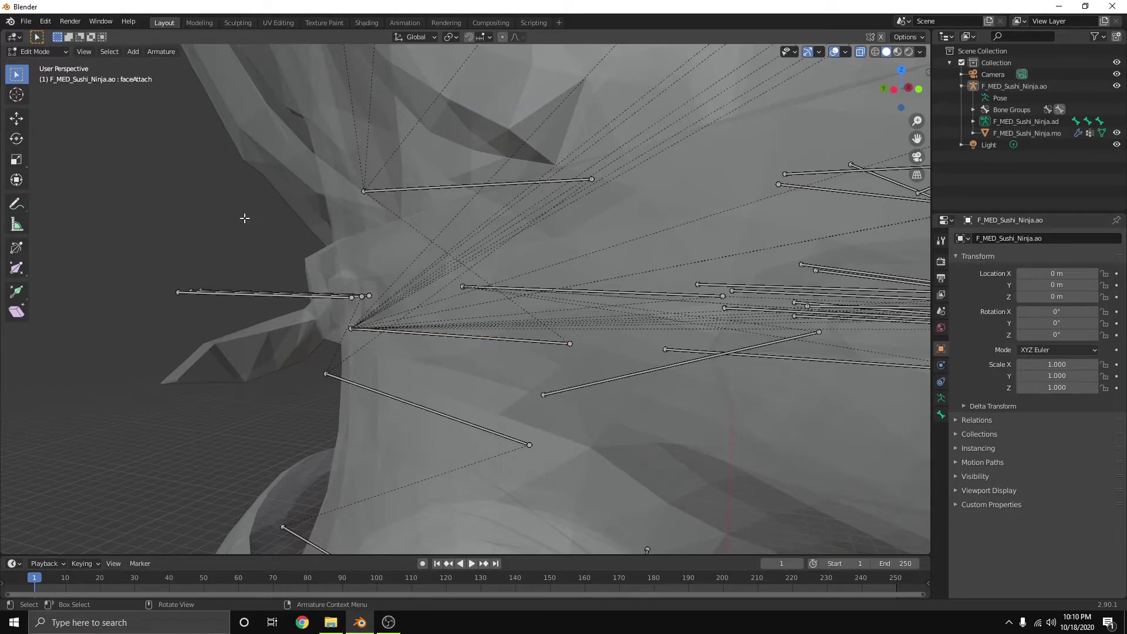
scroll(244, 218, "down", 10)
mouse_move(629, 389)
middle_mouse_down()
mouse_move(542, 384)
mouse_move(608, 383)
middle_mouse_up()
scroll(447, 331, "up", 6)
scroll(420, 269, "up", 5)
scroll(417, 266, "down", 4)
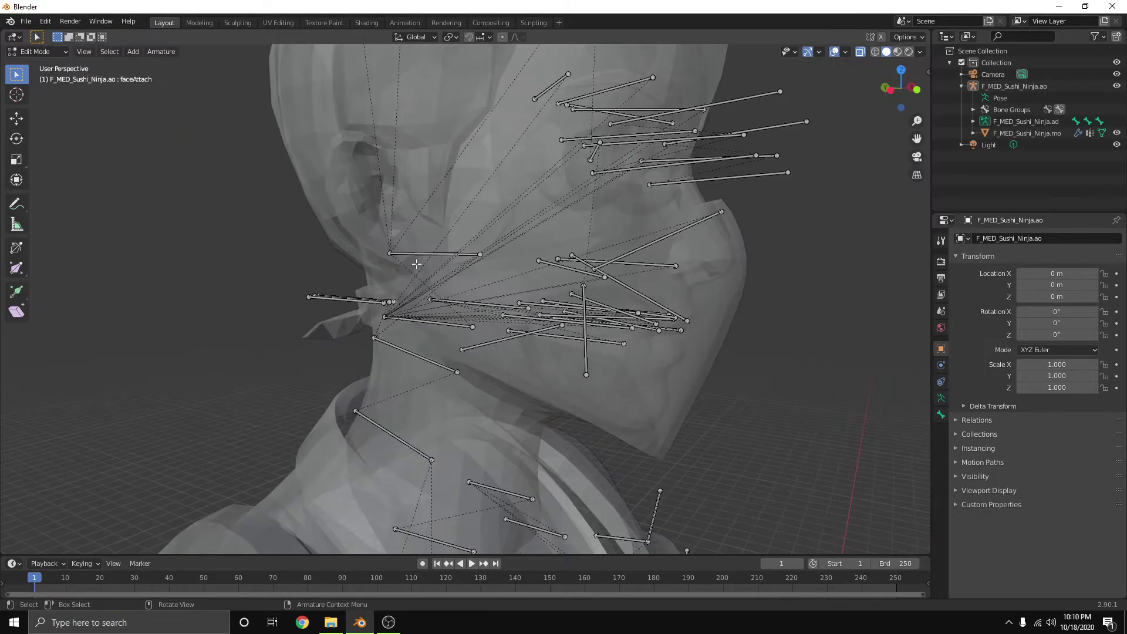
scroll(416, 264, "down", 3)
scroll(704, 347, "down", 2)
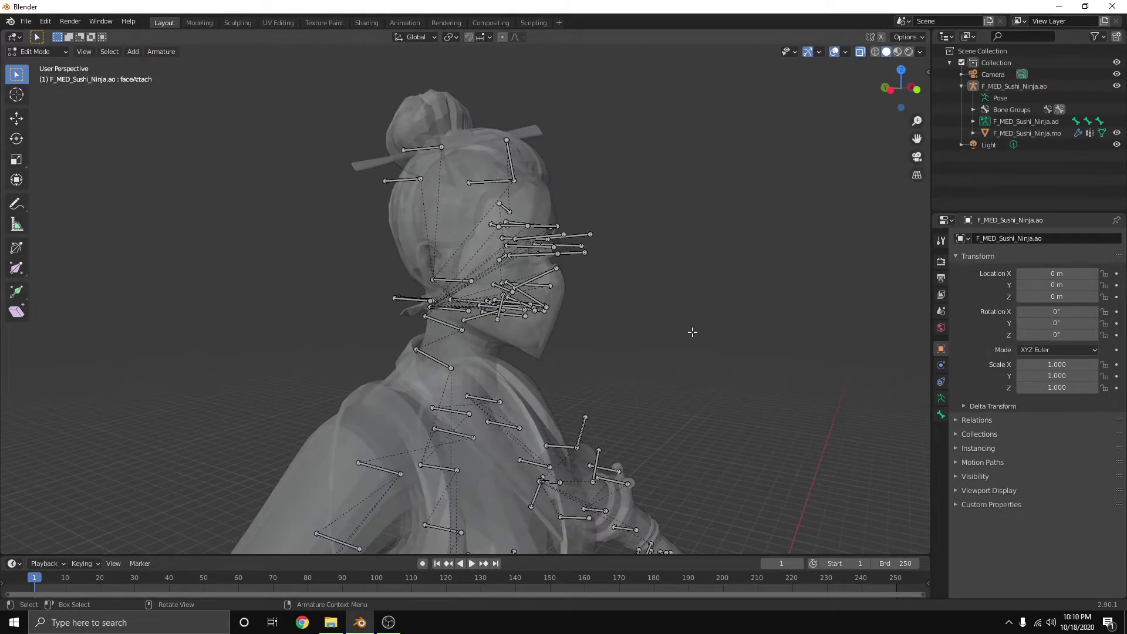
Turn off X-ray display and return the armature to Pose Mode
key("alt+z")
scroll(692, 343, "down", 5)
middle_click_drag(692, 357, 624, 347)
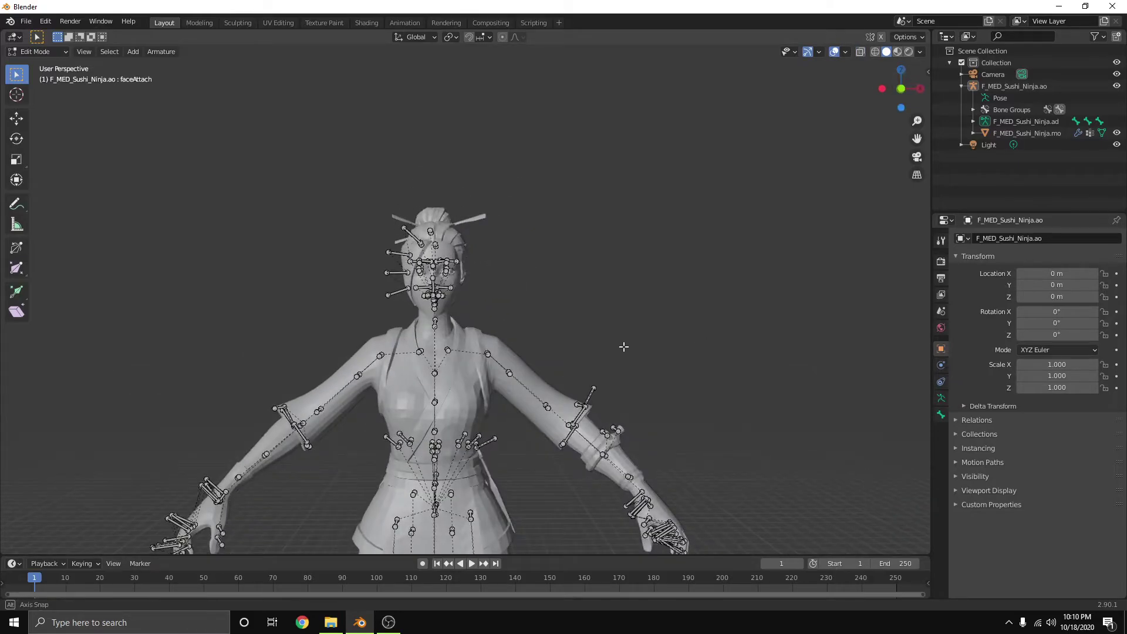
left_click(1025, 98)
Check how the head and mask follow a trial X-axis rotation of the spine_04 bone
scroll(415, 432, "up", 4)
middle_click_drag(435, 427, 488, 368, "shift")
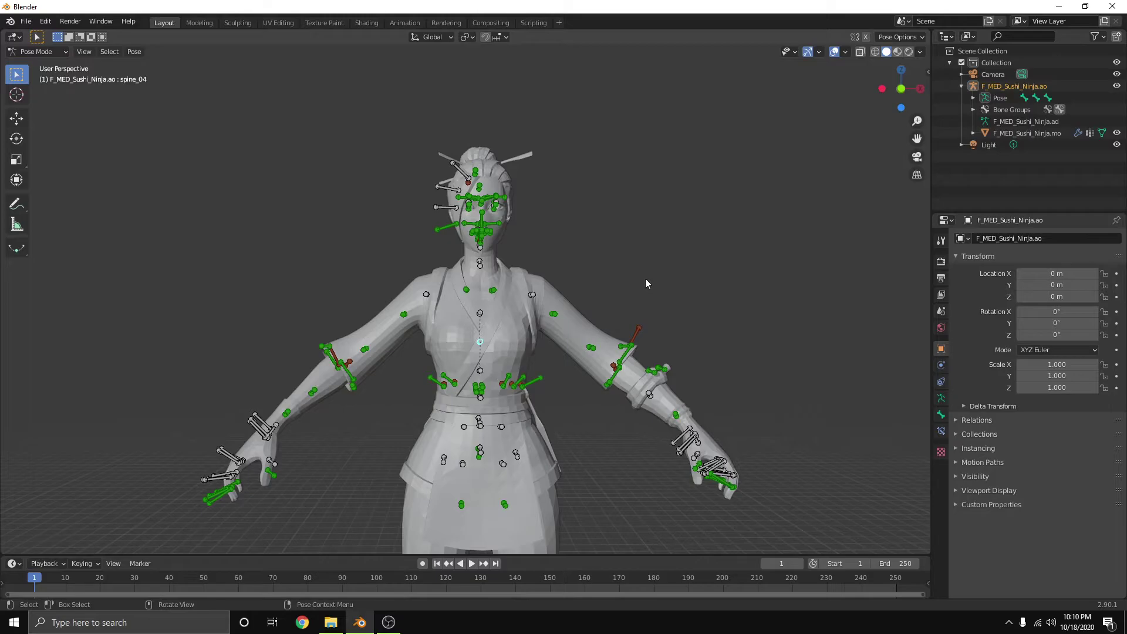
key("r")
key("x")
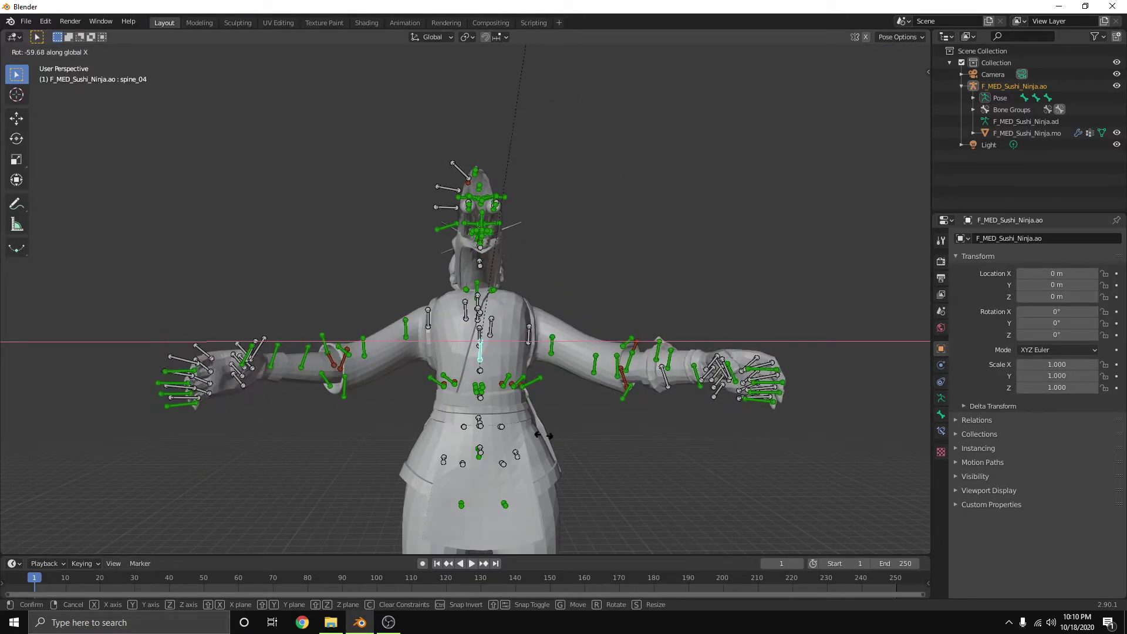
key("Escape")
scroll(693, 312, "up", 5)
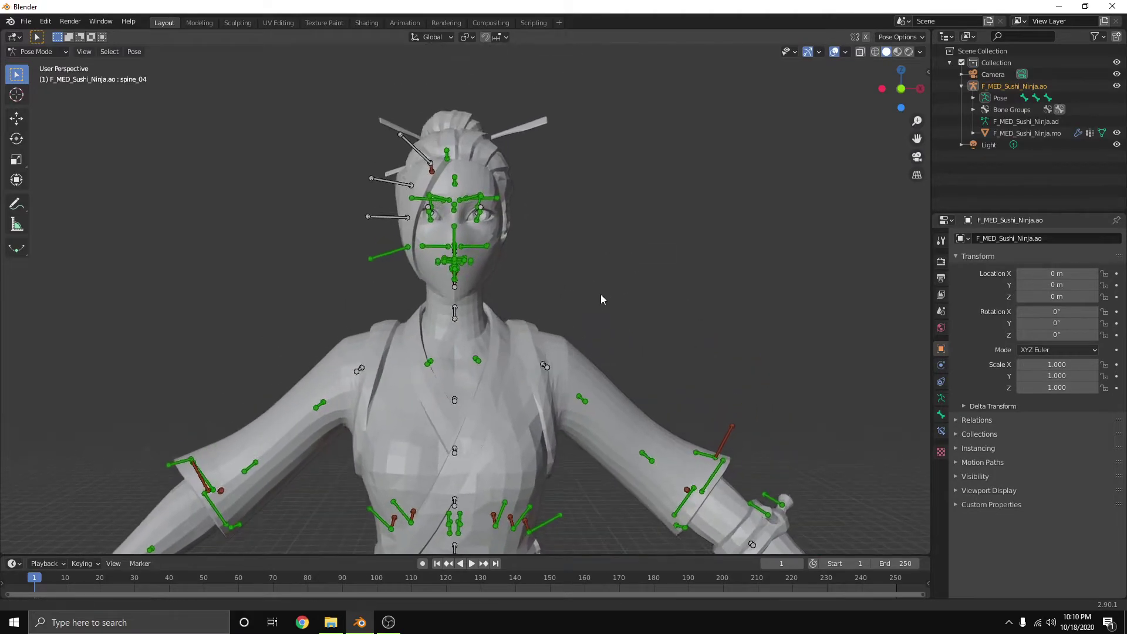
Examine the neck and head-base bones from the side, selecting the neck_02.001 bone
middle_click_drag(527, 317, 600, 335)
scroll(601, 329, "up", 3)
middle_click_drag(782, 323, 697, 343, "shift")
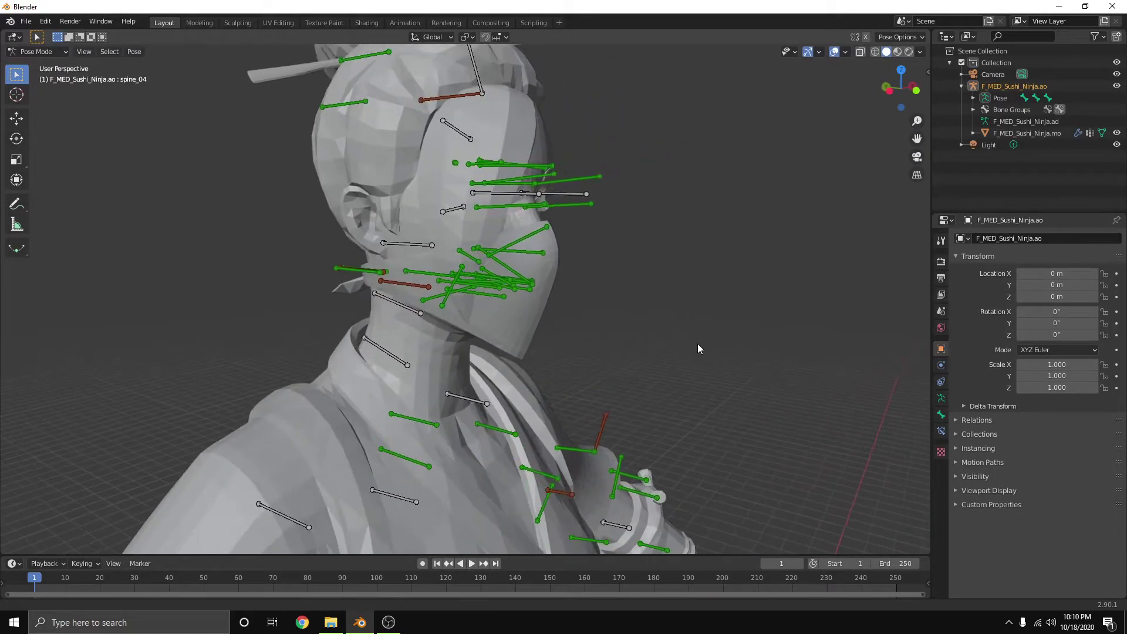
scroll(625, 354, "up", 2)
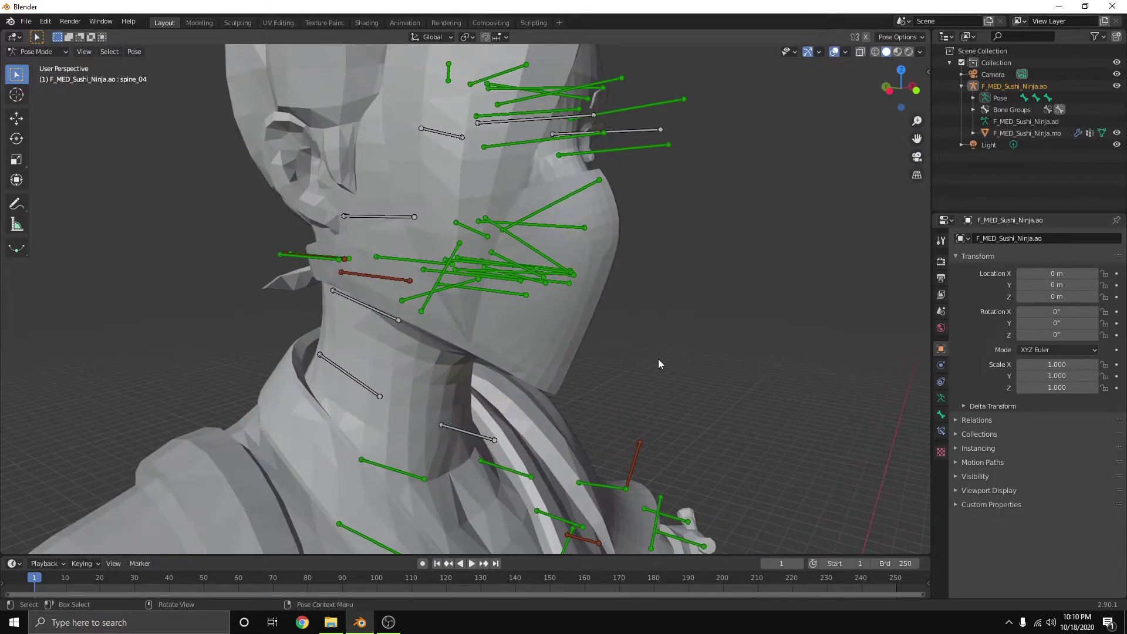
left_click(373, 308)
left_click(780, 268)
scroll(492, 347, "up", 4)
scroll(494, 353, "down", 2)
middle_click_drag(495, 352, 526, 354)
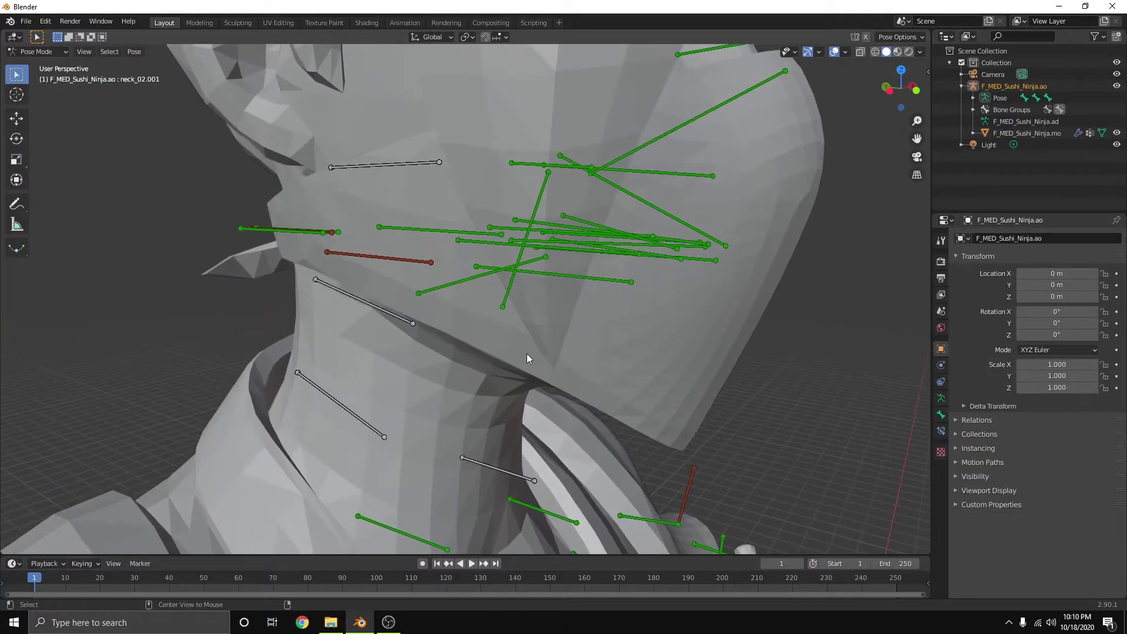
Switch the armature to Edit Mode and turn on X-ray display to expose the neck and head bones
key("Tab")
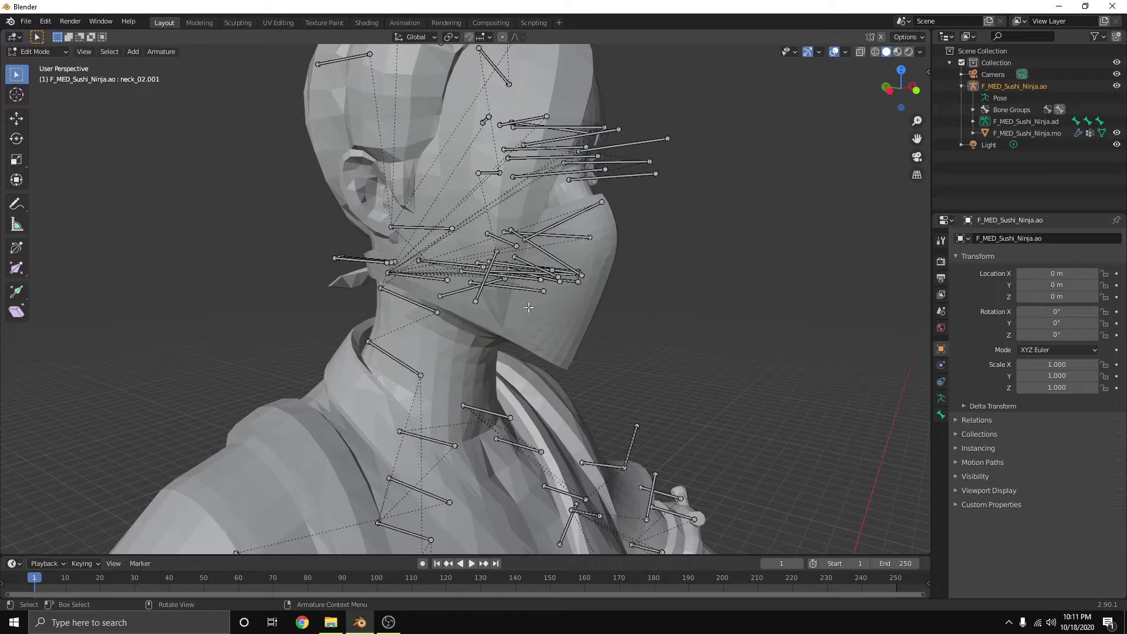
scroll(522, 324, "down", 2)
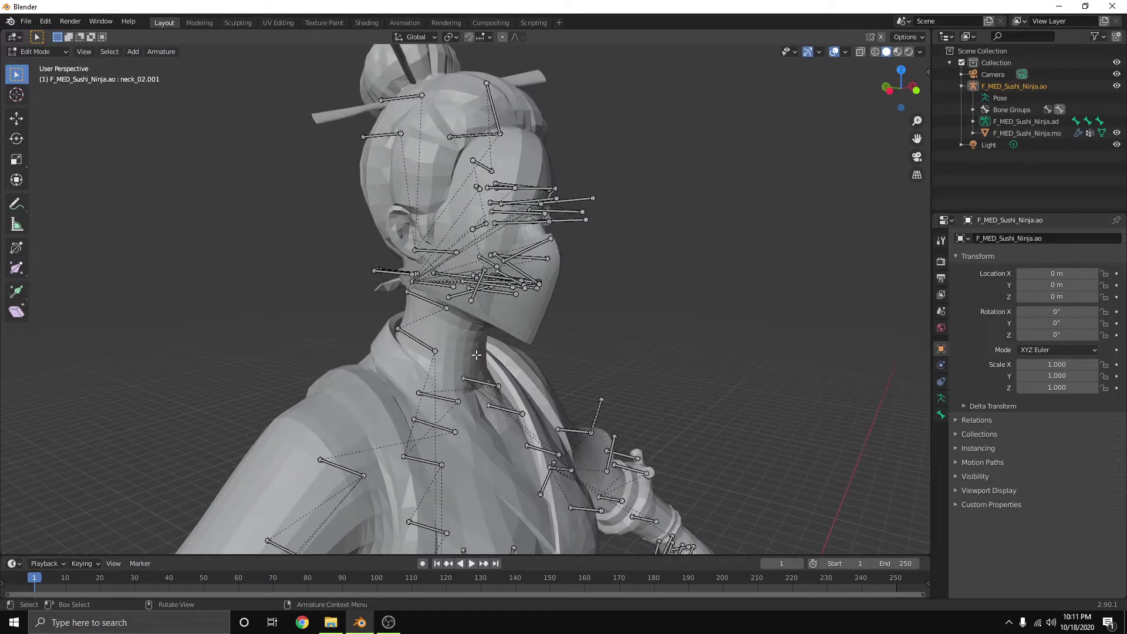
scroll(476, 355, "up", 3)
scroll(456, 347, "up", 2)
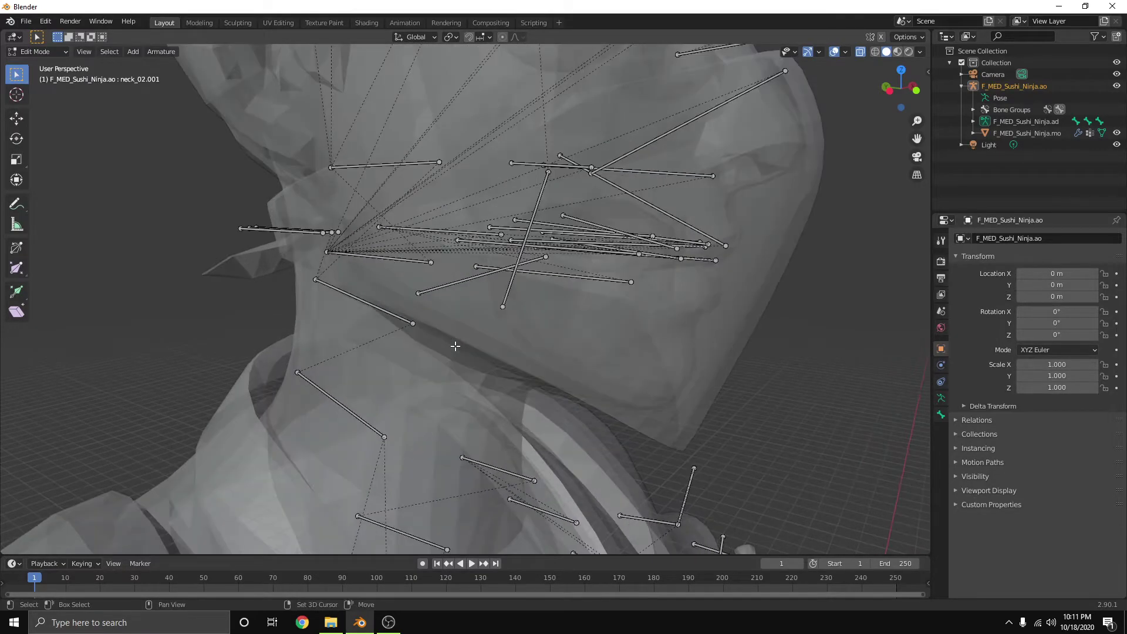
middle_click_drag(456, 346, 568, 376, "shift")
Parent the head.001 bone to the overlapping head bone
left_click(544, 324)
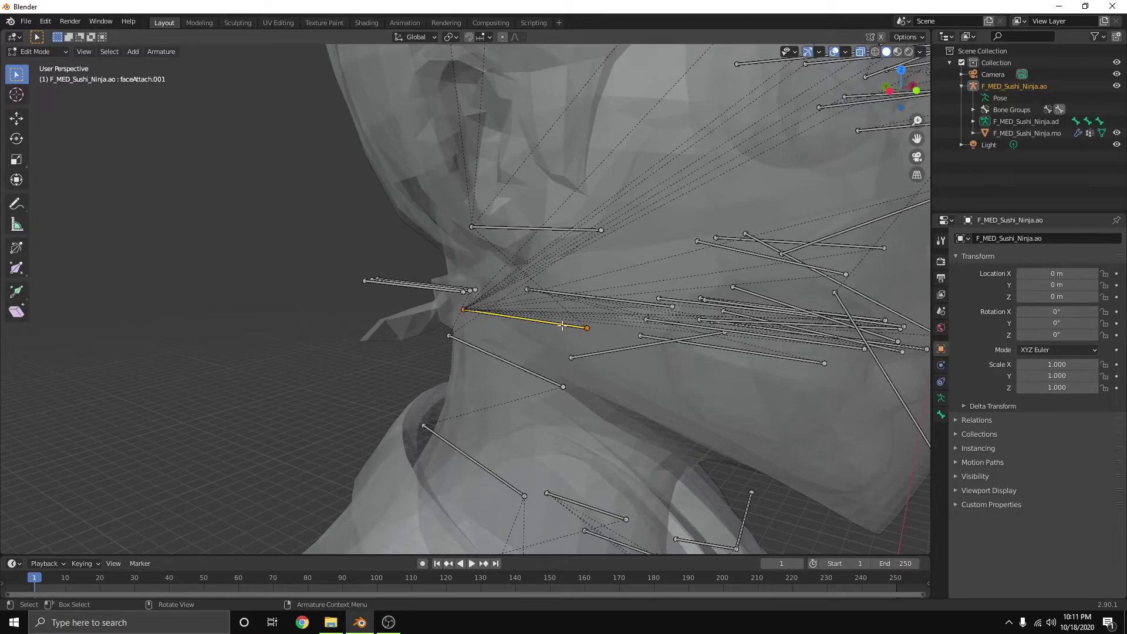
left_click(562, 325)
left_click(533, 229, "shift")
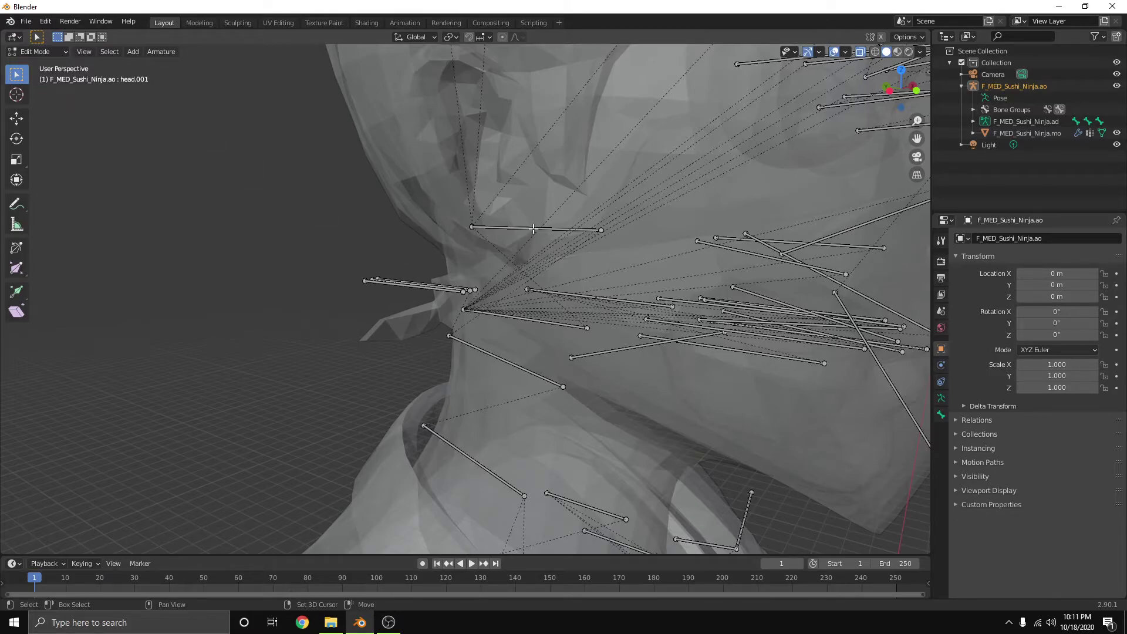
left_click(575, 230, "shift")
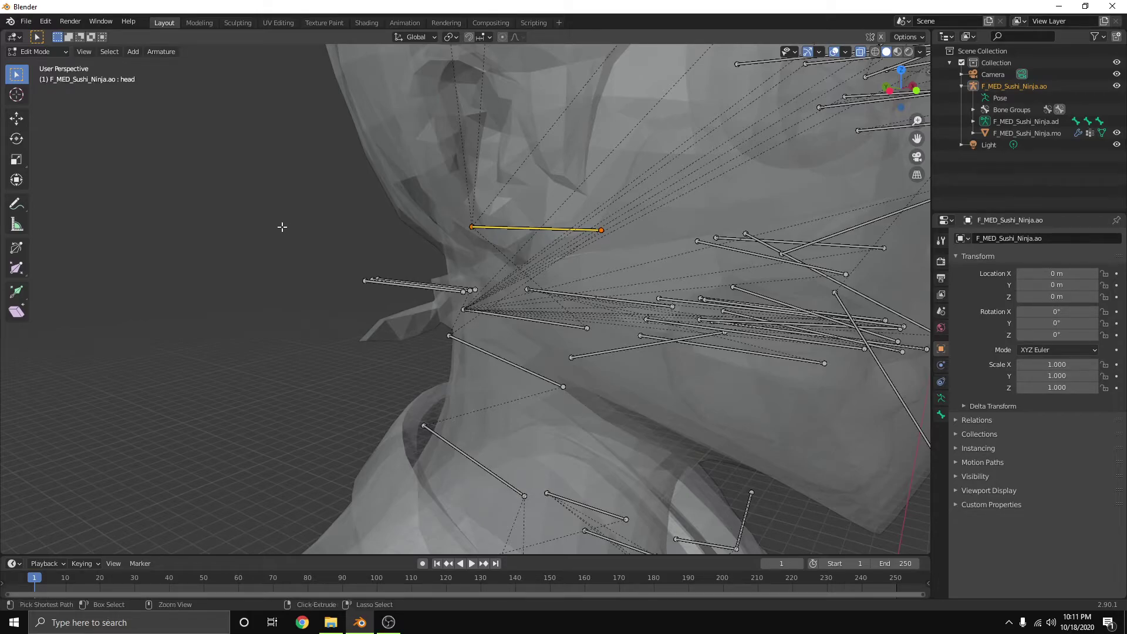
key("ctrl+p")
left_click(282, 226)
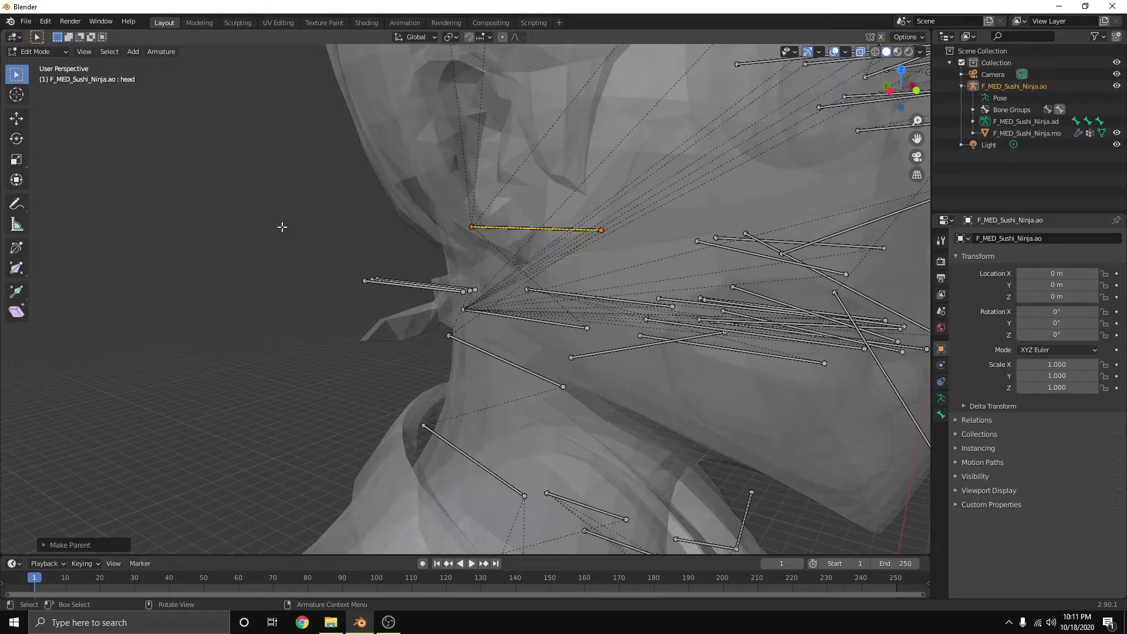
Return the armature to Pose Mode
scroll(282, 227, "down", 10)
key("Tab")
scroll(668, 340, "up", 4)
middle_click_drag(690, 381, 616, 382)
scroll(616, 382, "down", 3)
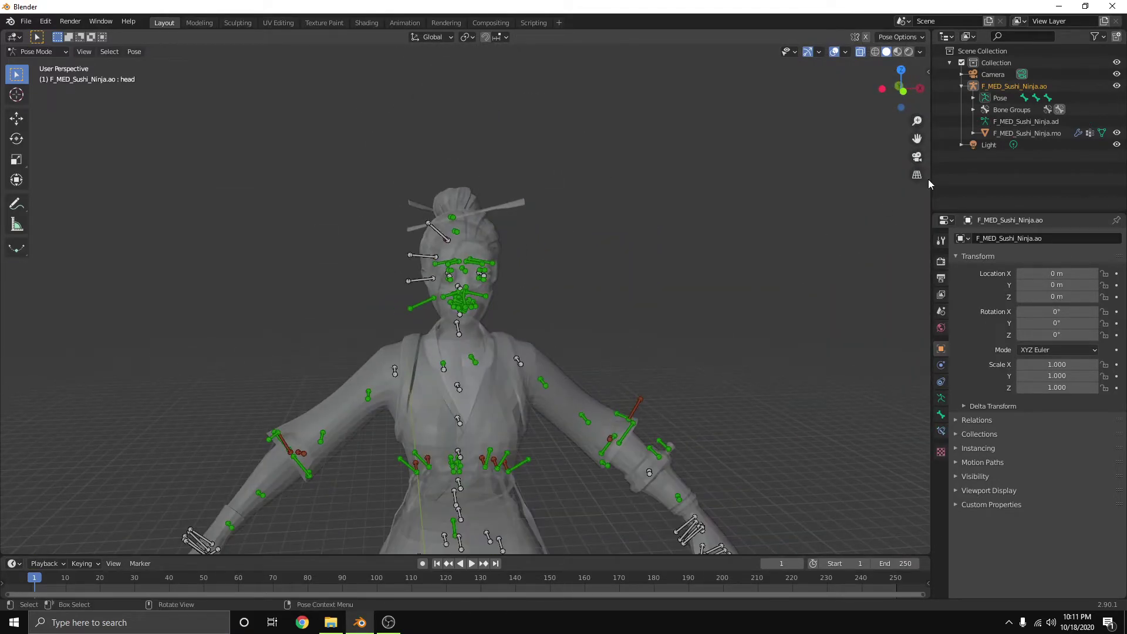
left_click(998, 98)
key("ctrl+Tab")
scroll(679, 256, "up", 2)
middle_click_drag(591, 328, 461, 383)
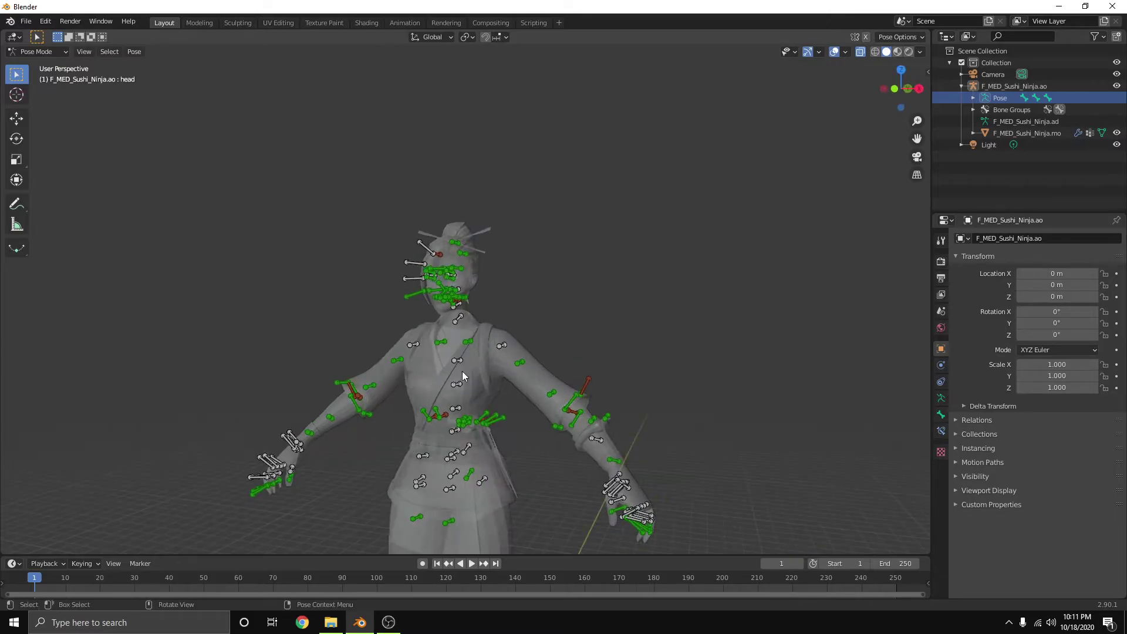
Check how the upper body and head follow a trial X-axis rotation of the spine_04 bone
left_click(457, 361)
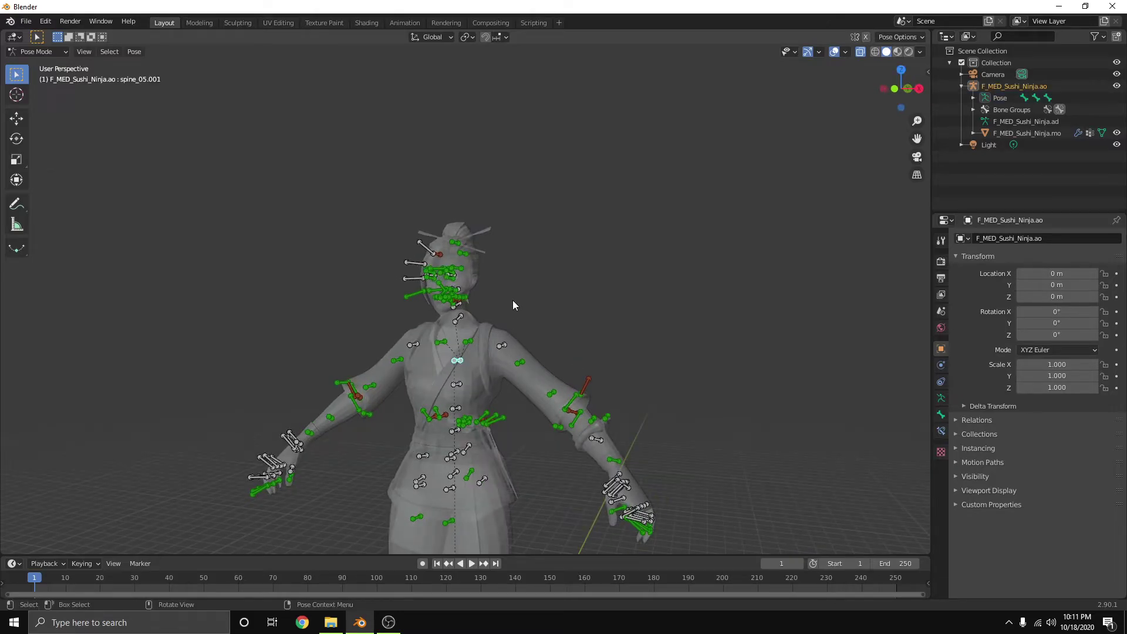
left_click(458, 384)
key("r")
key("x")
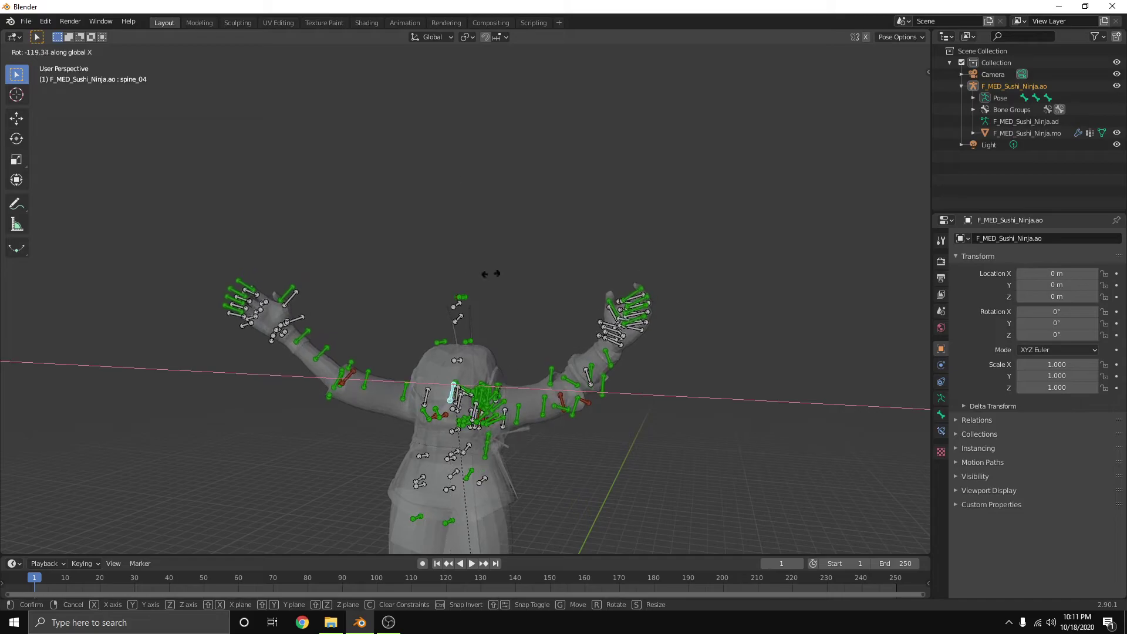
right_click(456, 308)
Check the neck and mask ties in the right orthographic view during another trial X-axis rotation of spine_04
middle_click_drag(455, 308, 524, 324)
scroll(524, 324, "up", 3)
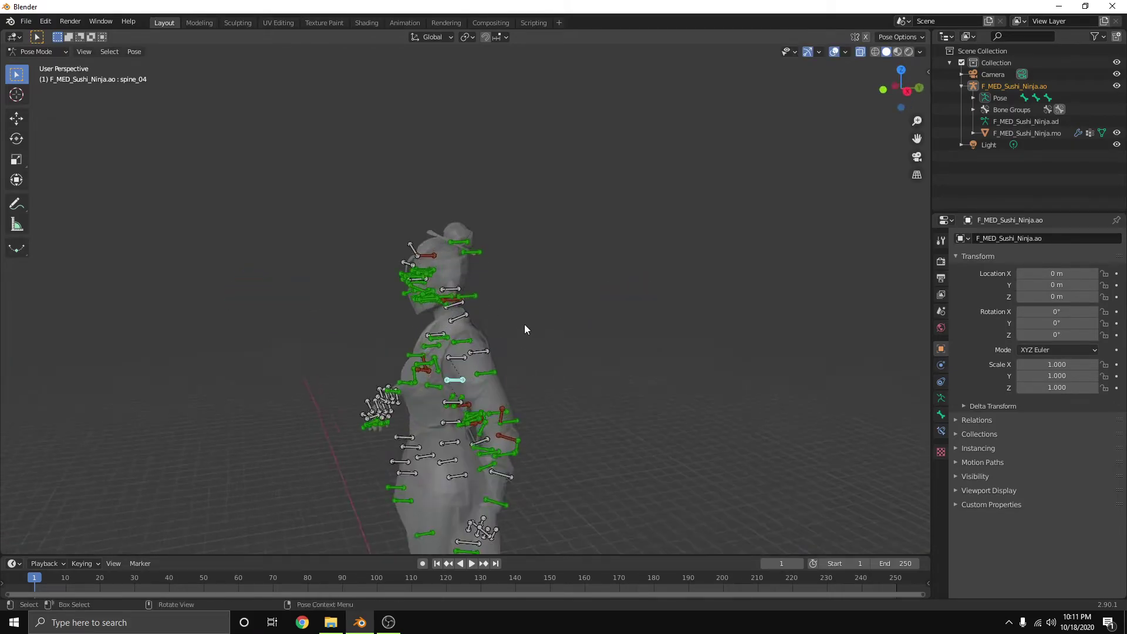
key("KP_1")
key("KP_3")
scroll(523, 324, "up", 2)
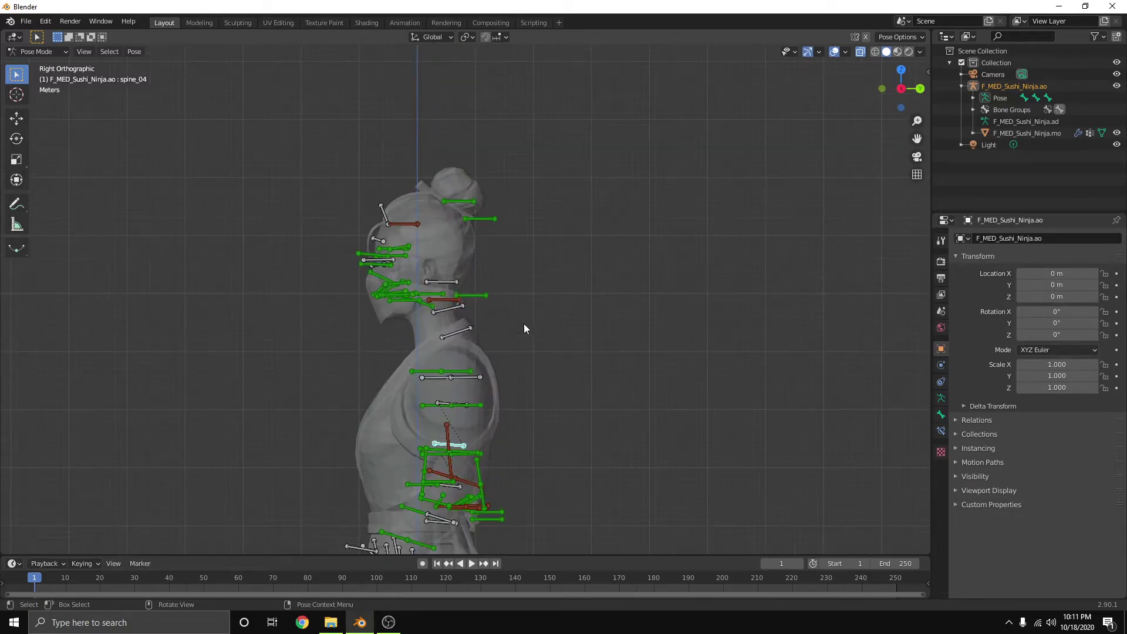
key("r")
key("z")
key("x")
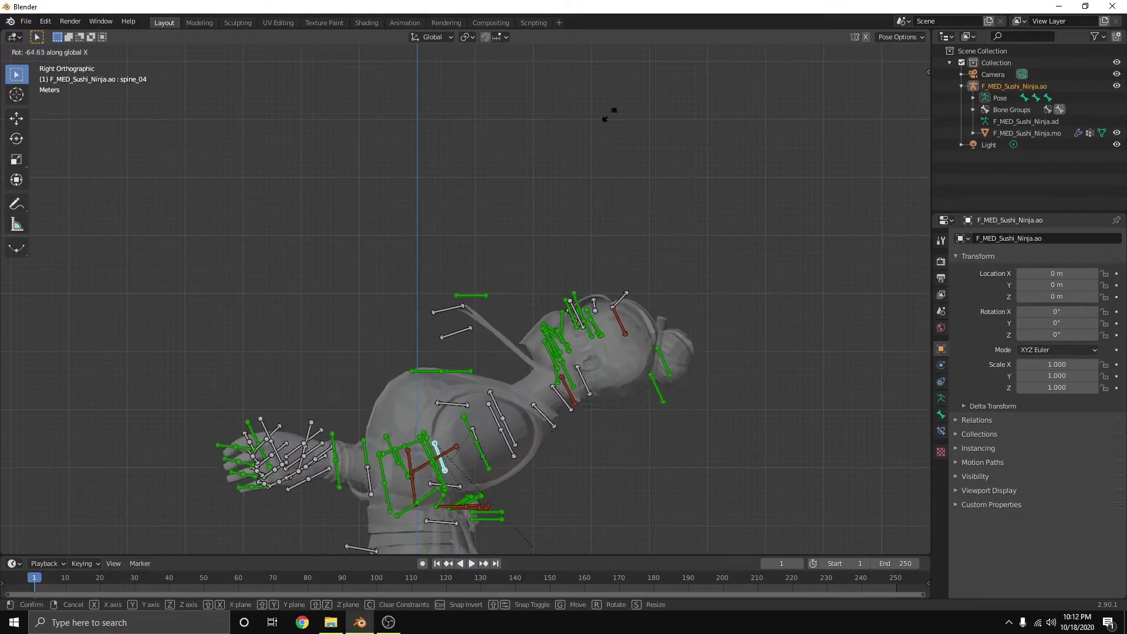
right_click(551, 536)
Examine the bones behind the neck, selecting dyn_neck_knot, dyn_neck_knot_l and dyn_neck_knot_r to identify them
scroll(626, 382, "up", 4)
middle_click_drag(625, 381, 618, 243)
scroll(458, 289, "up", 3)
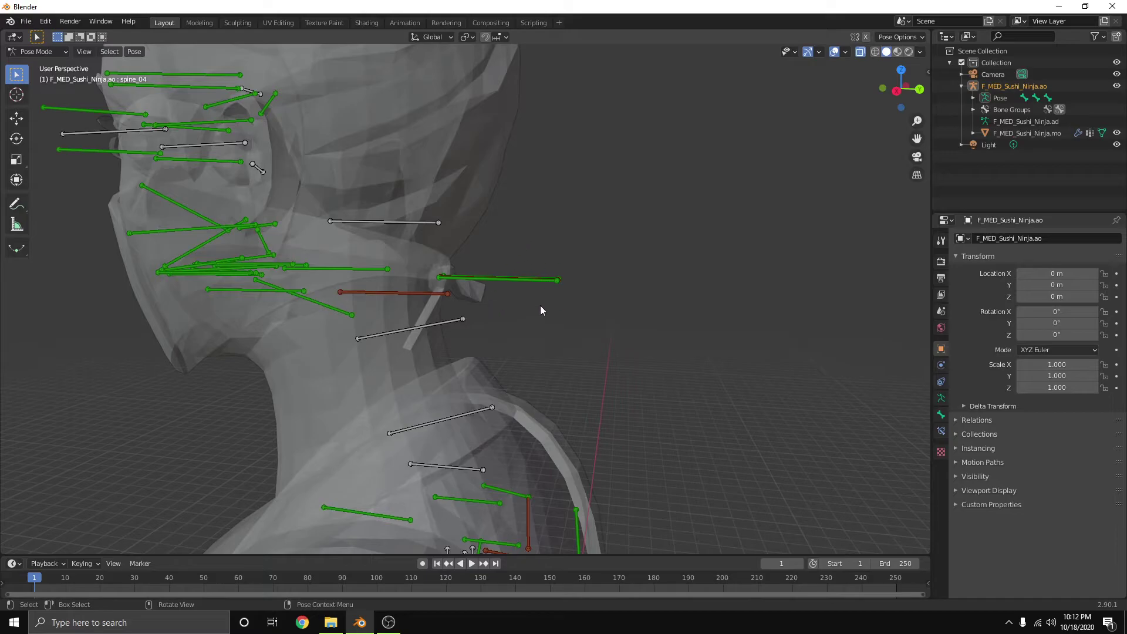
middle_click_drag(533, 242, 533, 282)
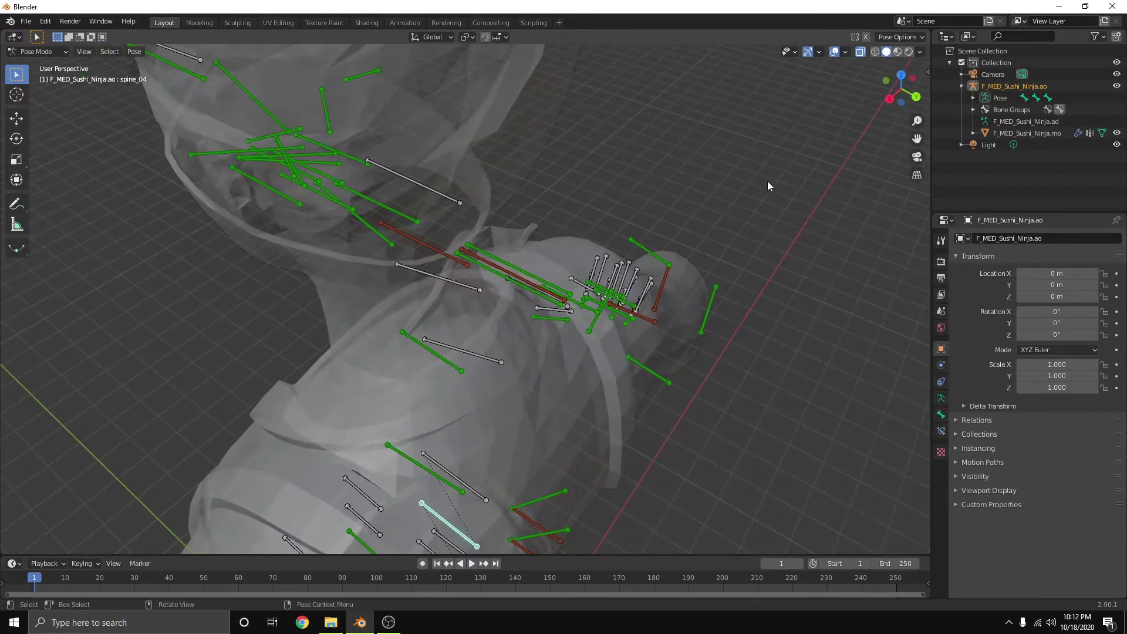
left_click(526, 283)
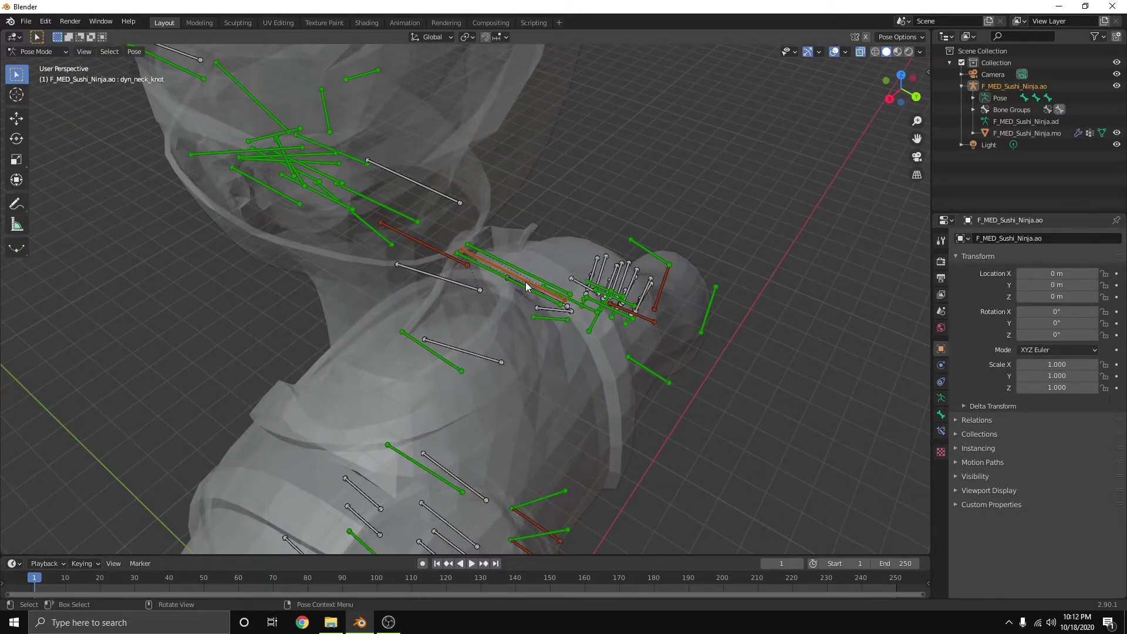
middle_click_drag(526, 283, 550, 253)
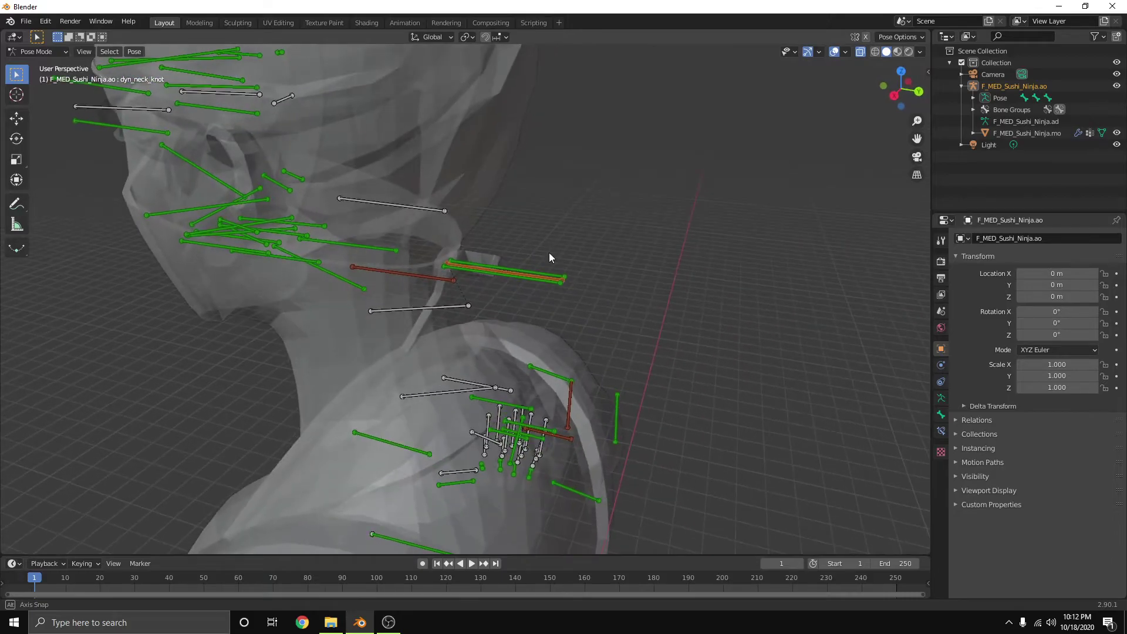
left_click(538, 285)
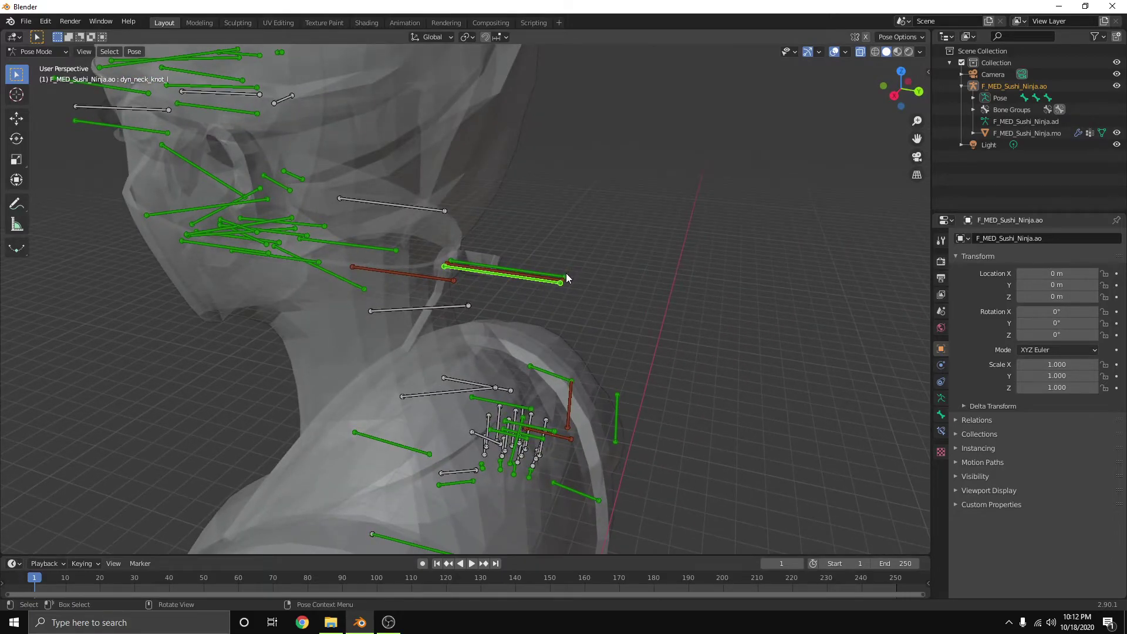
left_click(566, 273)
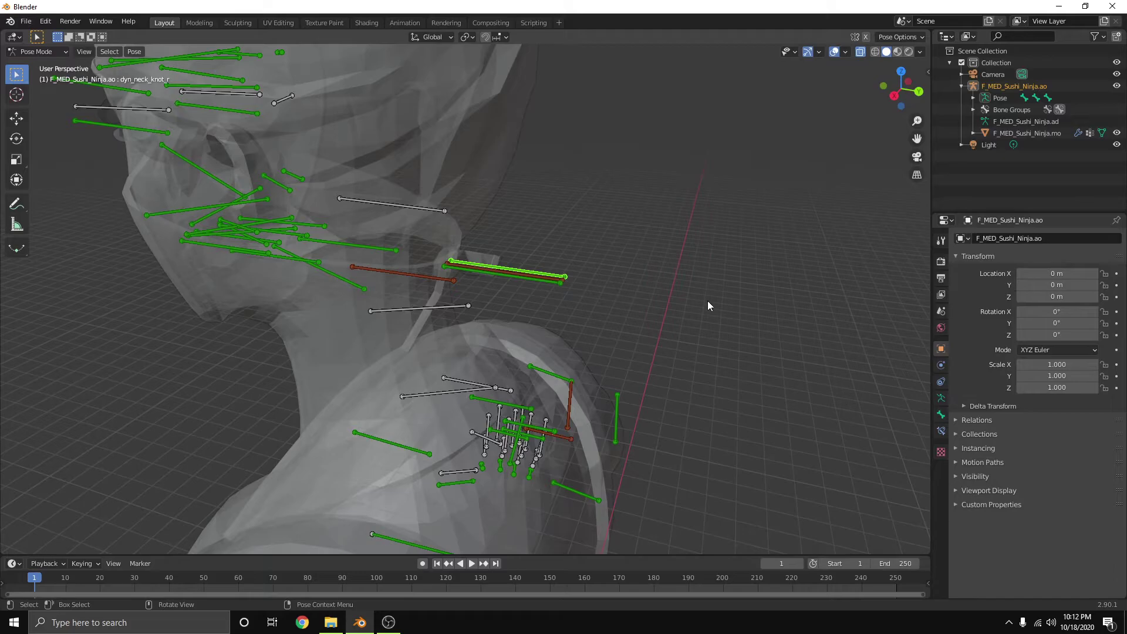
middle_click_drag(702, 307, 615, 298)
left_click(603, 273)
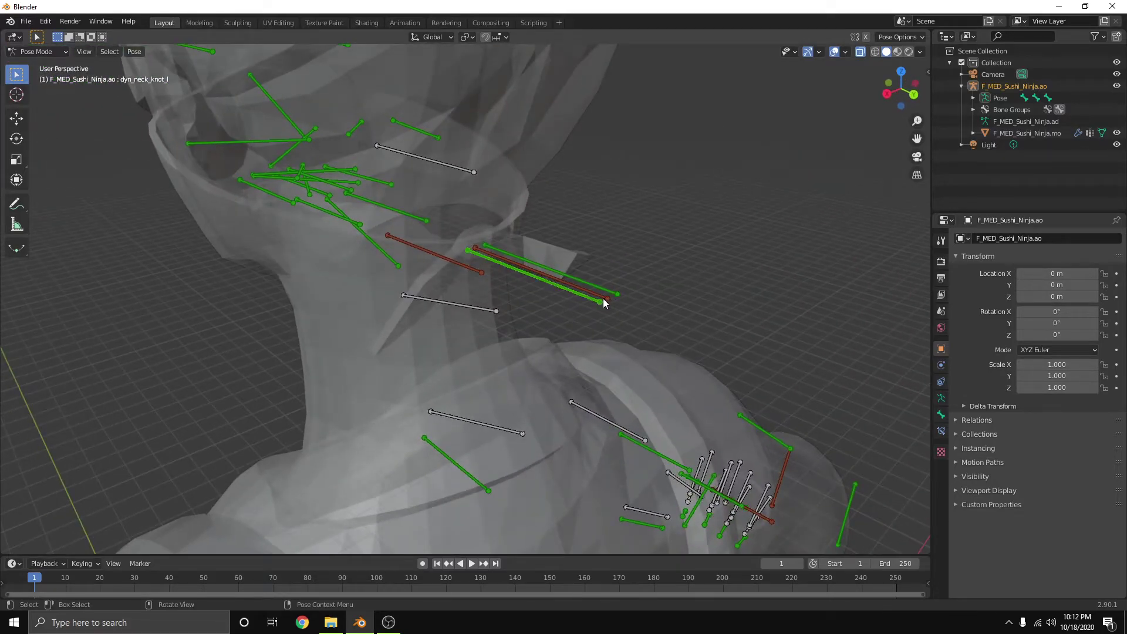
left_click(604, 297)
middle_click_drag(558, 182, 627, 171)
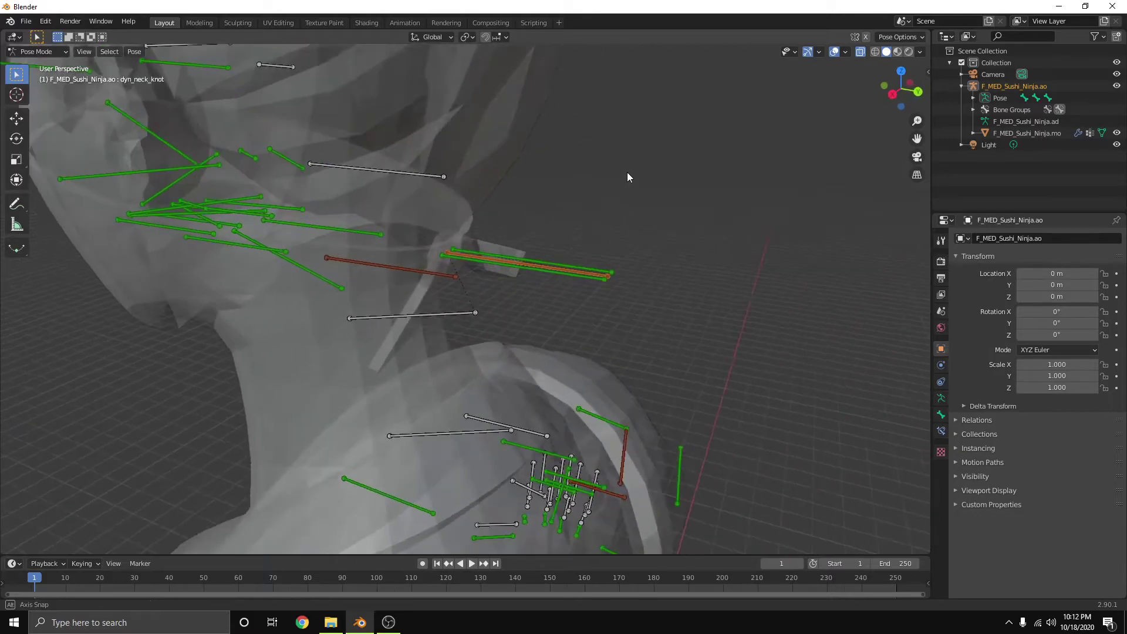
middle_click_drag(534, 179, 290, 184)
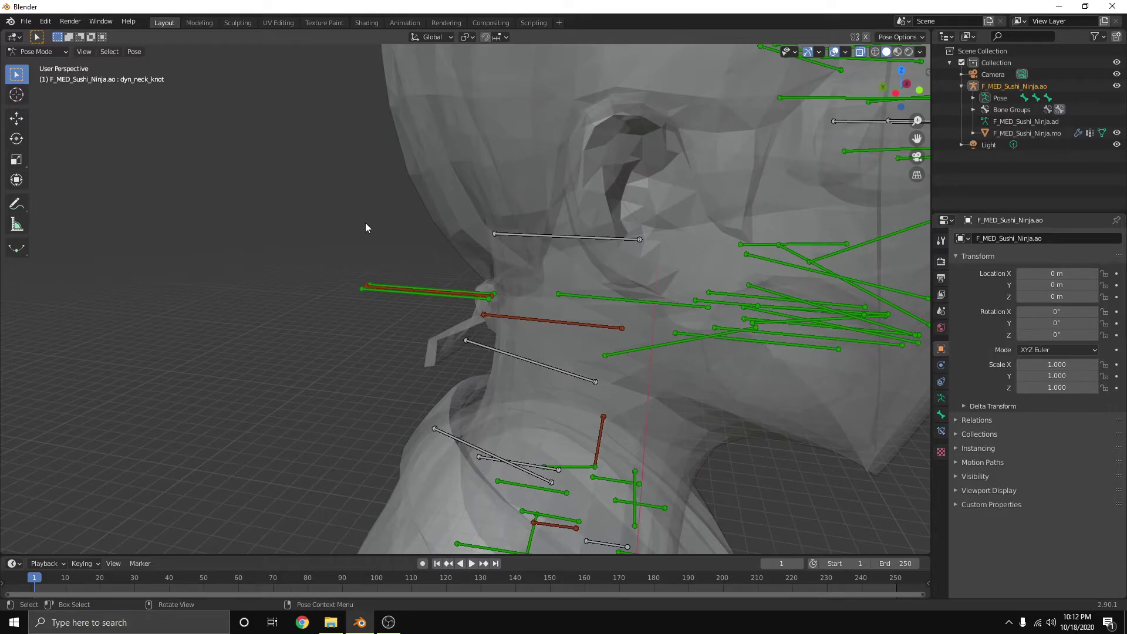
In Edit Mode, parent the dyn_neck_knot bone to the head.001 bone
key("Tab")
middle_click_drag(437, 271, 508, 220)
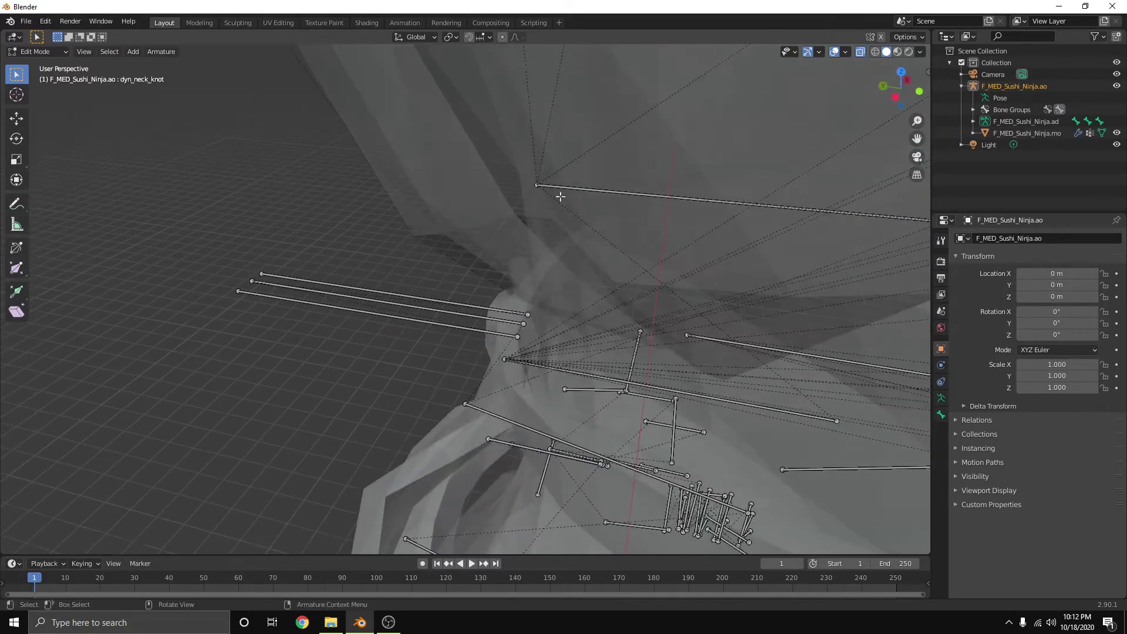
left_click(478, 317)
left_click(609, 193, "shift")
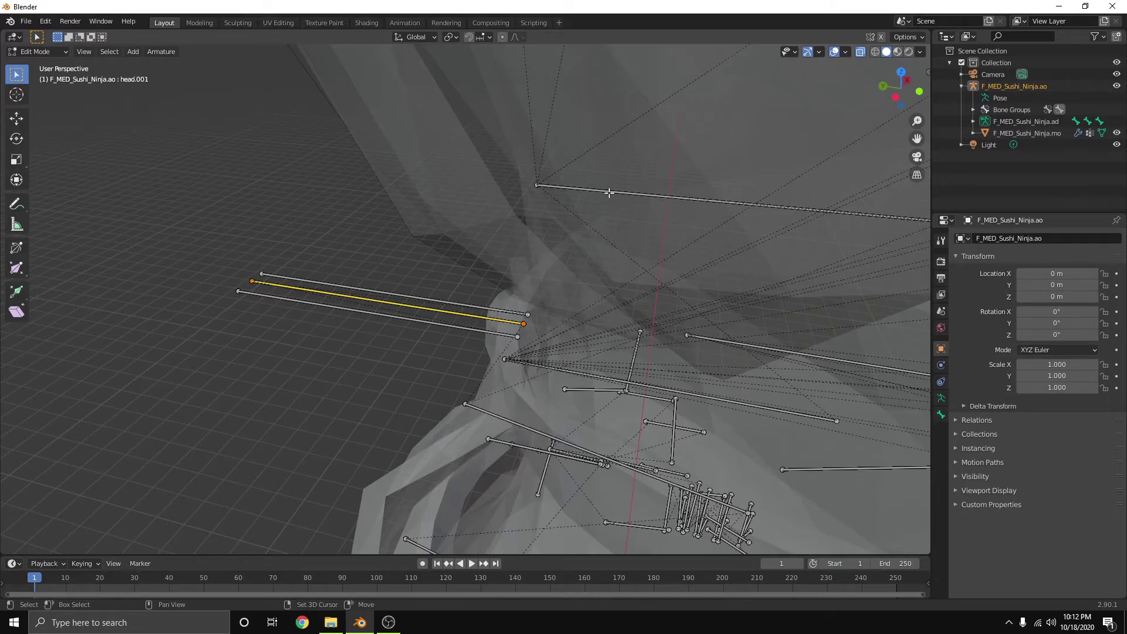
key("ctrl+p")
left_click(452, 234)
scroll(738, 400, "down", 10)
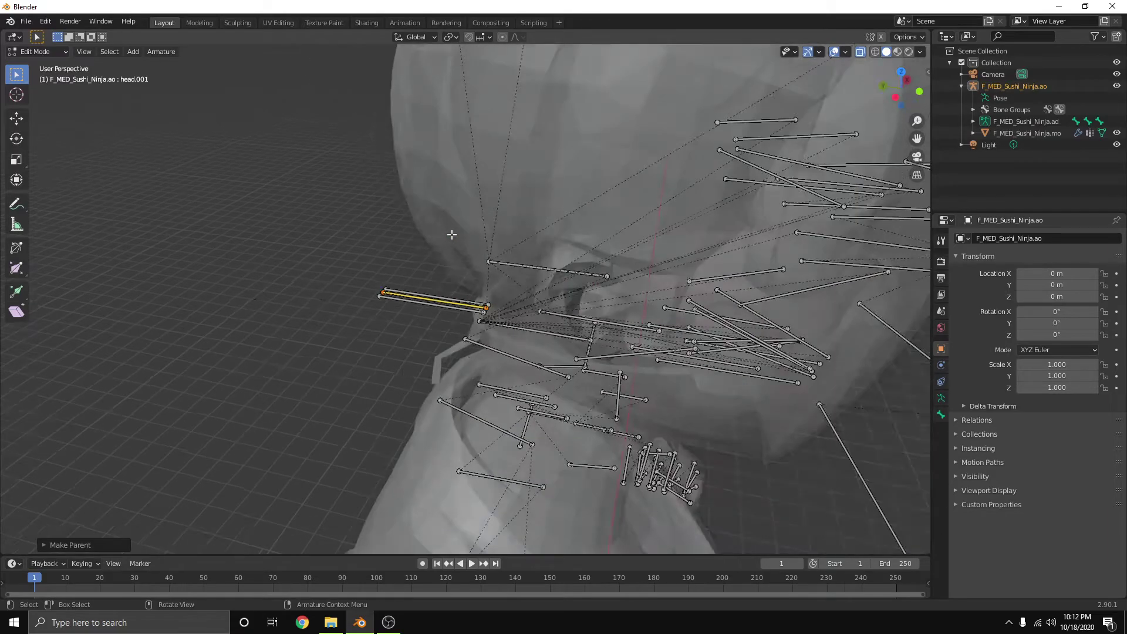
Return to Pose Mode and check how the neck knot follows a trial X-axis rotation of spine_04
middle_click_drag(738, 400, 467, 421)
key("ctrl+Tab")
left_click(452, 401)
key("r")
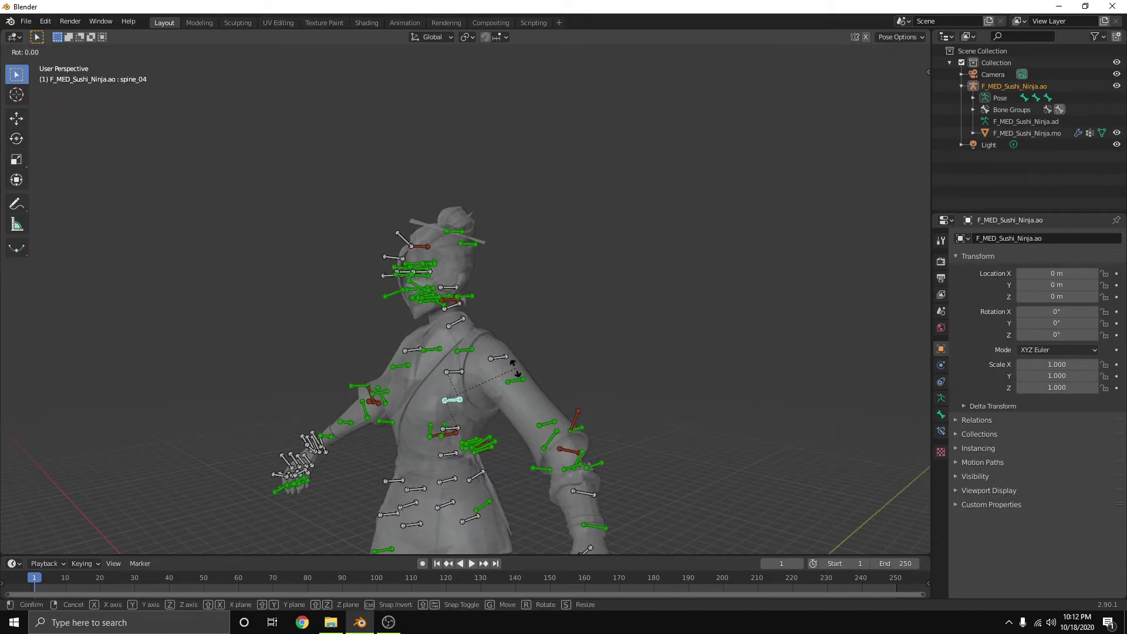
key("x")
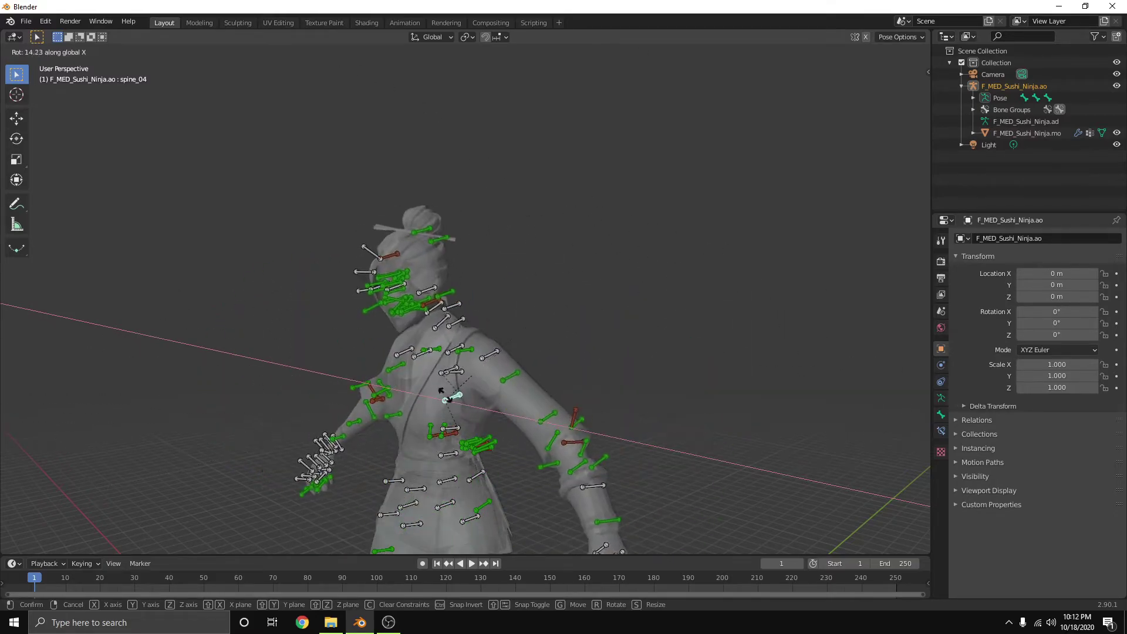
right_click(575, 185)
Inspect the assembled character from the front and back, including the head up close
scroll(575, 185, "down", 5)
middle_click_drag(588, 407, 635, 420)
scroll(586, 449, "up", 5)
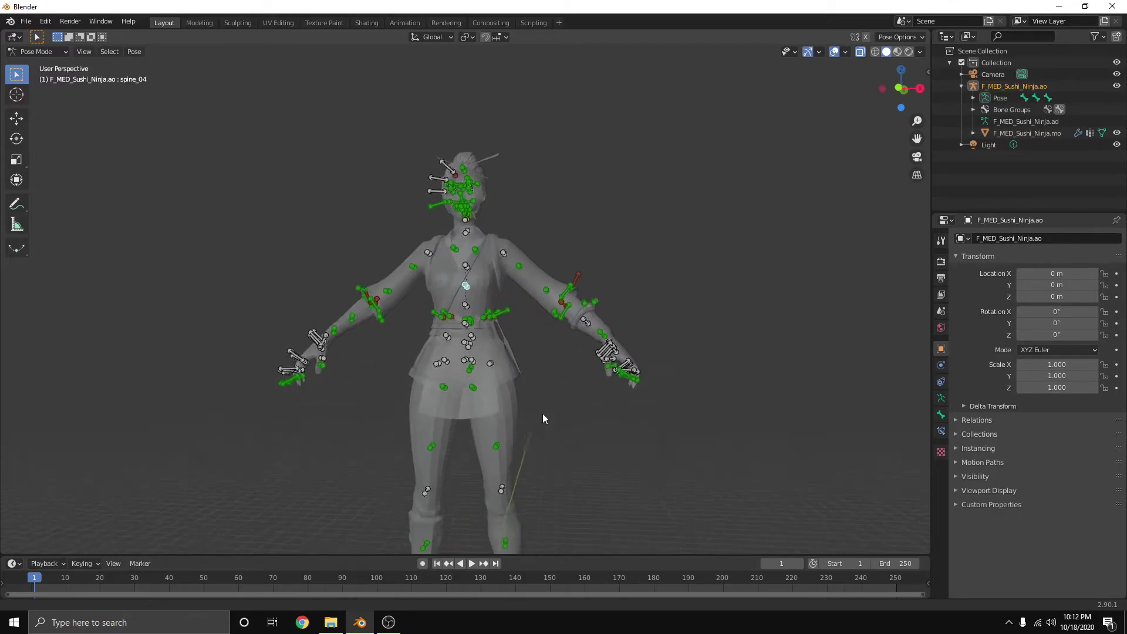
middle_click_drag(546, 132, 325, 178)
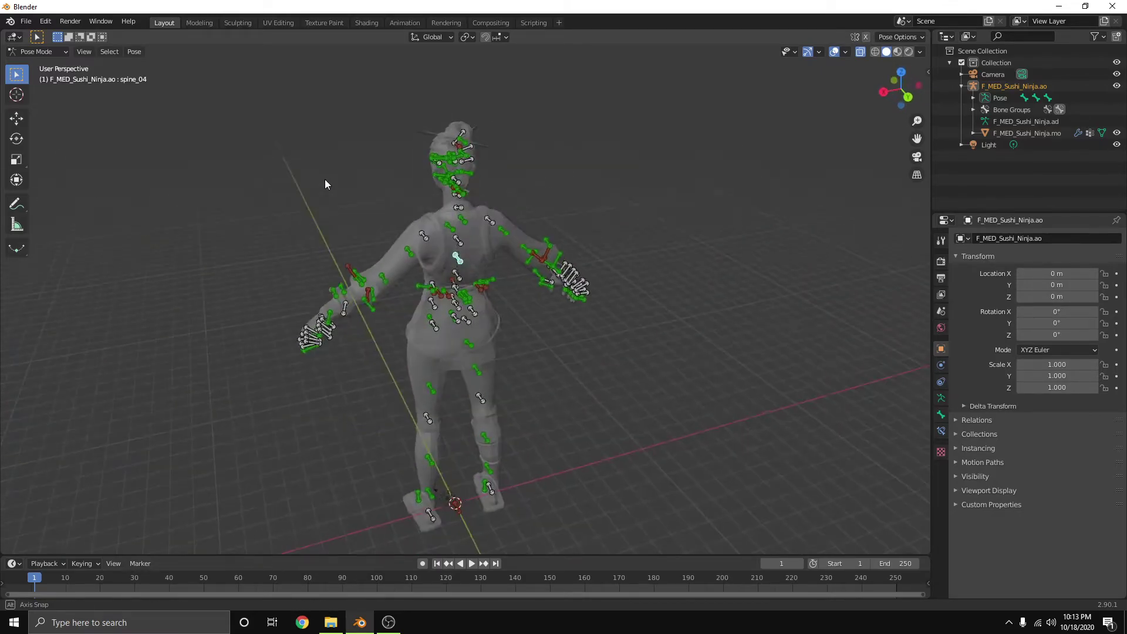
middle_click_drag(432, 100, 563, 107)
scroll(427, 169, "up", 4)
middle_click_drag(427, 169, 504, 263, "shift")
middle_click_drag(429, 213, 524, 186)
scroll(524, 186, "down", 5)
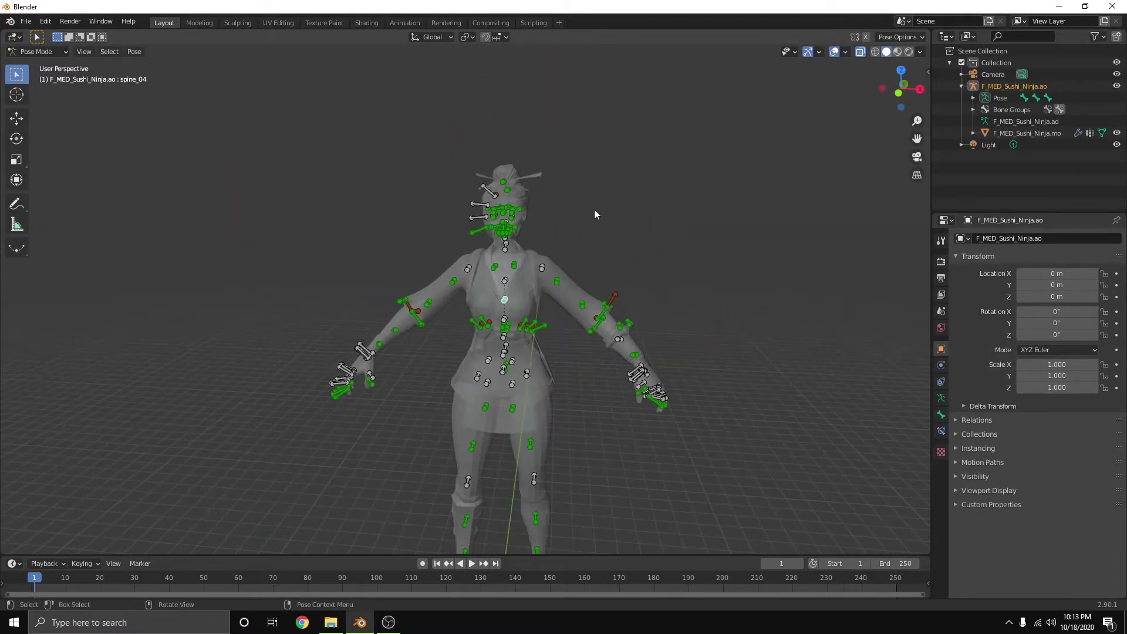
Inspect the combined skeleton in Edit Mode with X-ray turned off, from the head bones down to the arms and torso
key("Tab")
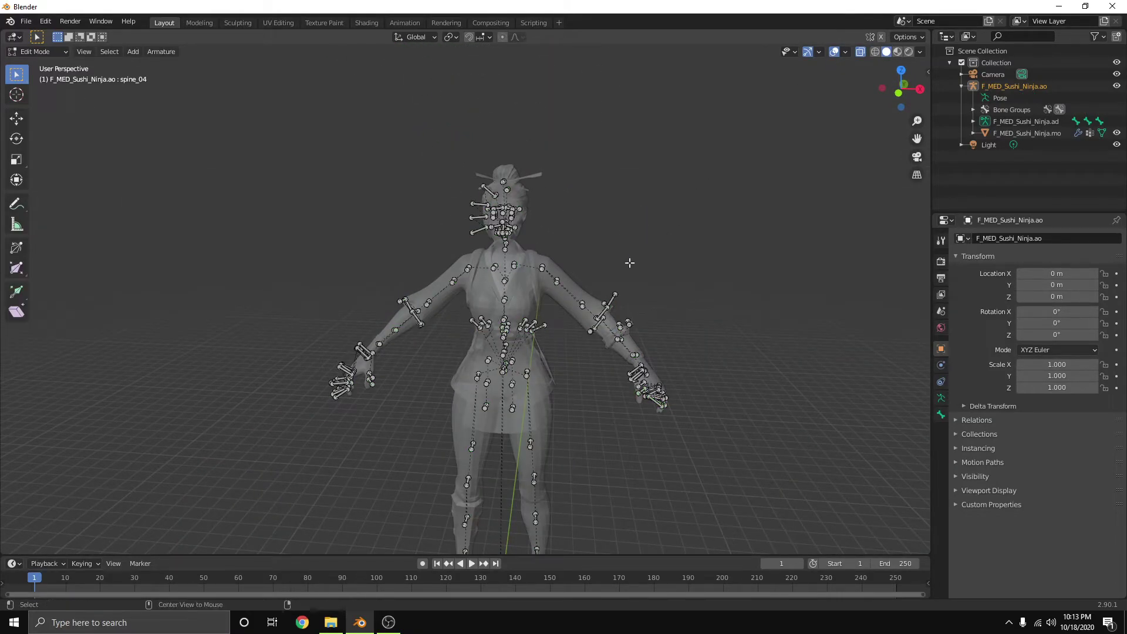
scroll(631, 258, "up", 5)
scroll(677, 211, "up", 5)
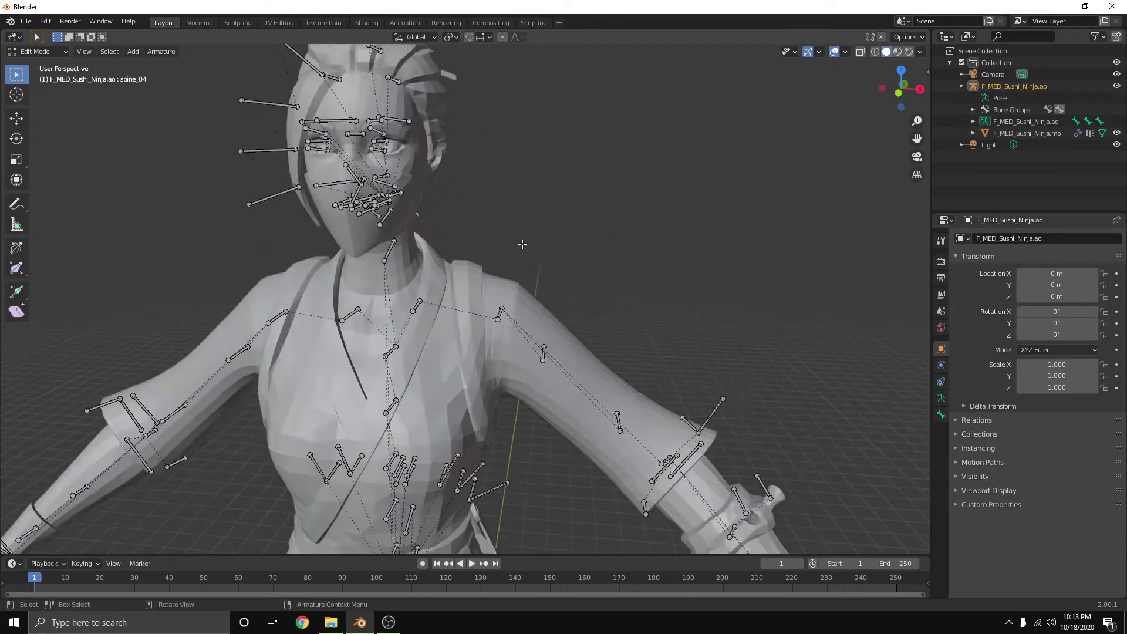
scroll(594, 278, "down", 2)
scroll(594, 278, "up", 4)
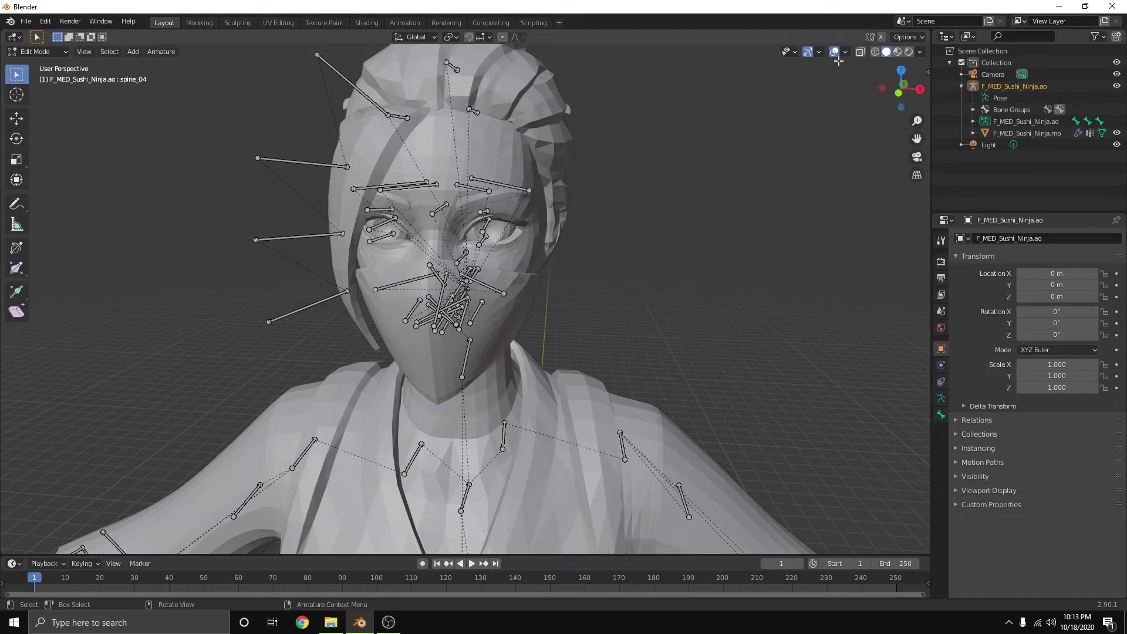
mouse_move(647, 303)
middle_mouse_down()
mouse_move(558, 305)
mouse_move(651, 294)
middle_mouse_up()
scroll(646, 293, "down", 6)
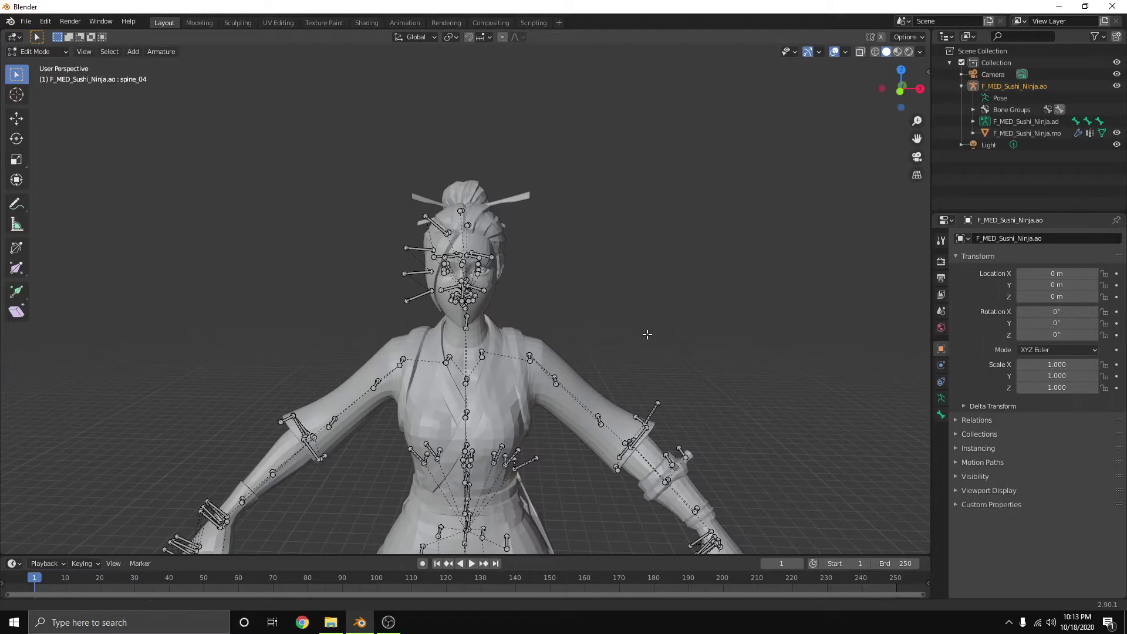
middle_click_drag(647, 335, 652, 227, "shift")
scroll(623, 233, "down", 1)
scroll(616, 233, "up", 2)
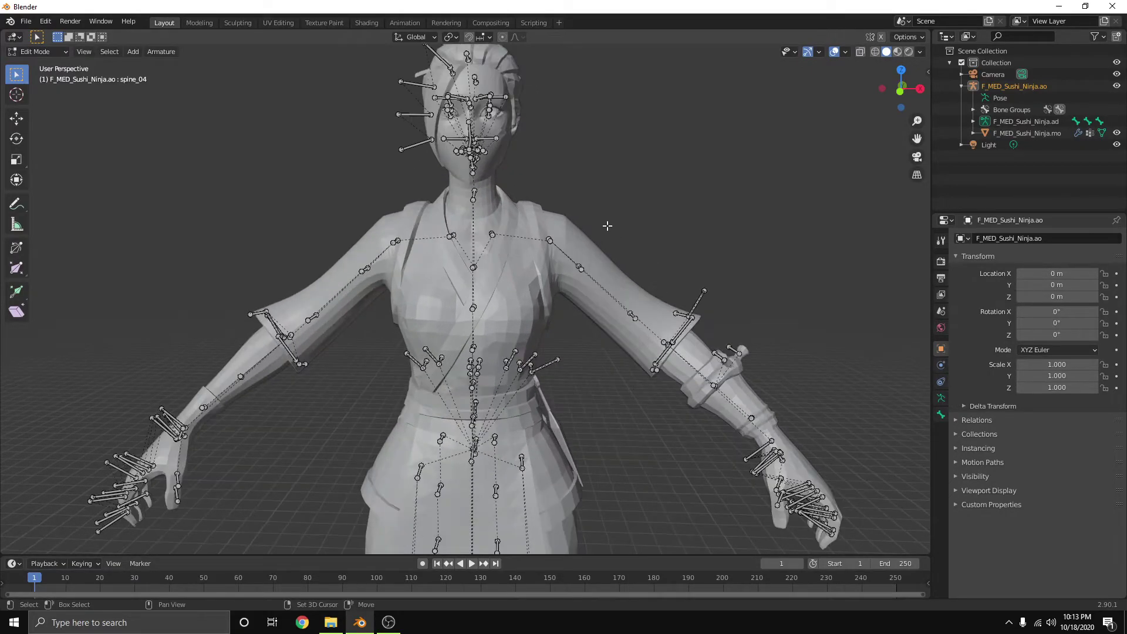
Return the armature to Pose Mode and collapse the F_MED_Sushi_Ninja.ao hierarchy in the outliner
key("ctrl+Tab")
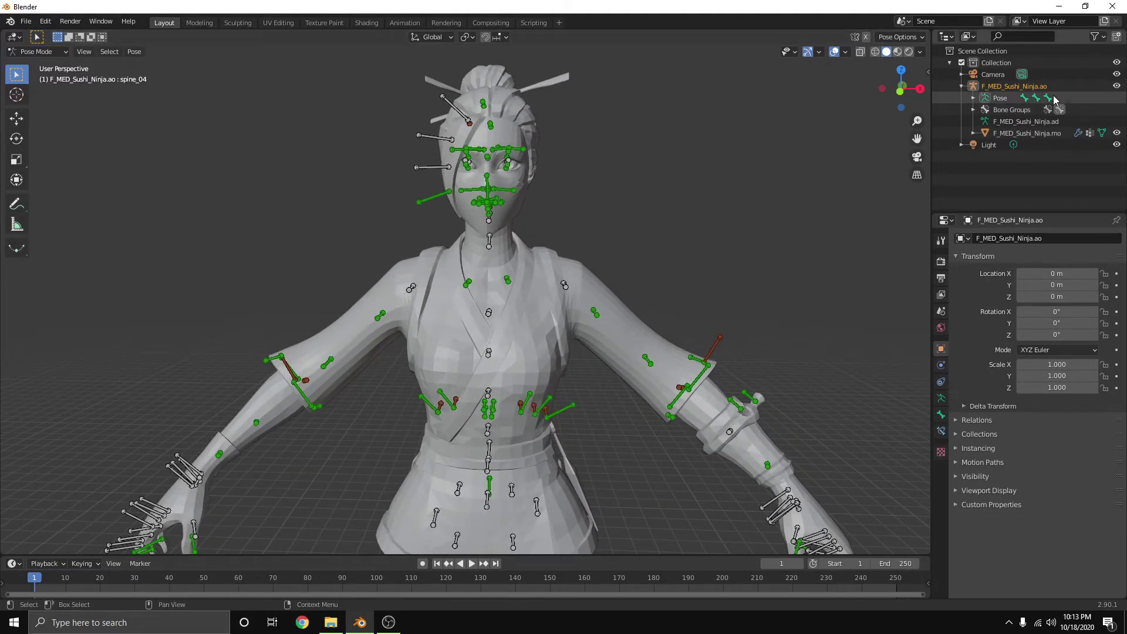
left_click(961, 86)
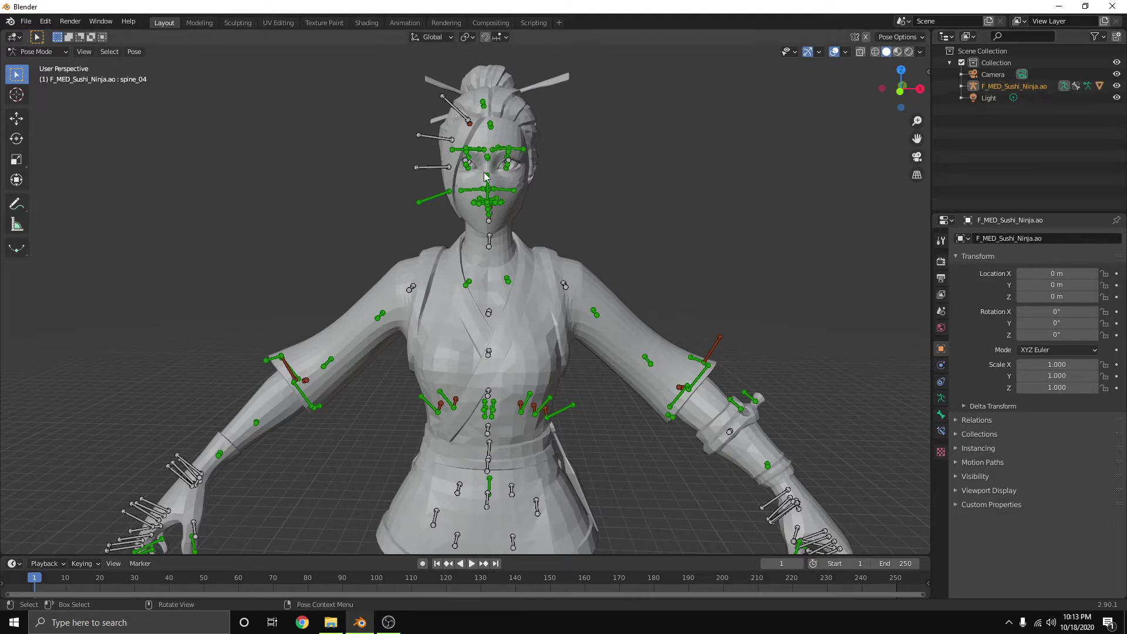
scroll(784, 166, "down", 2)
middle_click_drag(676, 251, 688, 185, "shift")
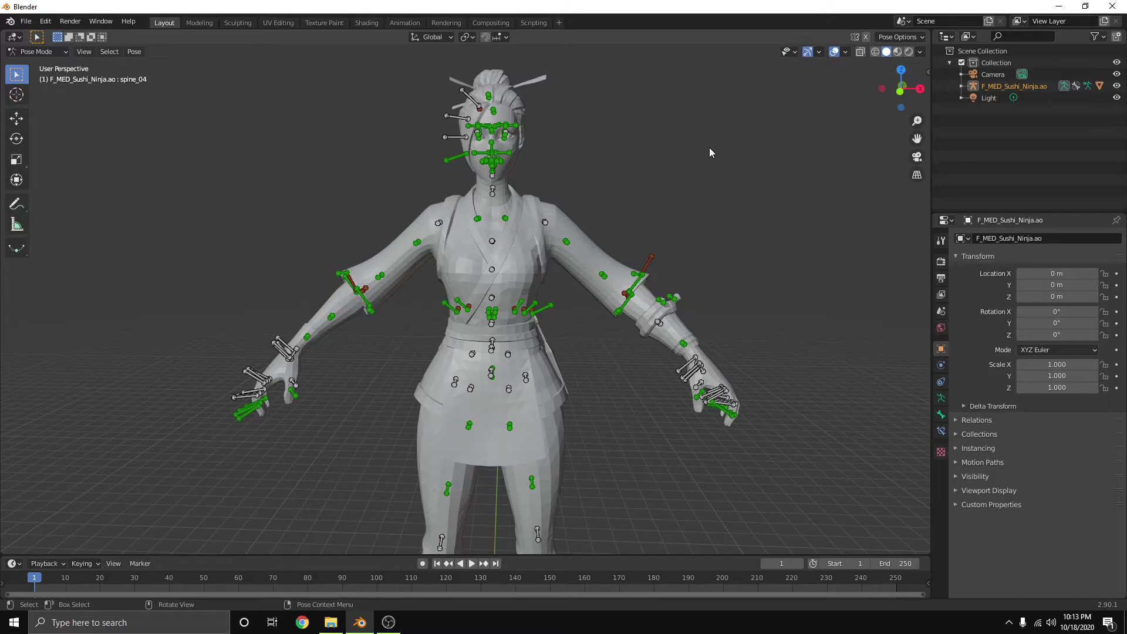
scroll(562, 425, "down", 1)
middle_click_drag(572, 417, 562, 345, "shift")
scroll(564, 346, "up", 2)
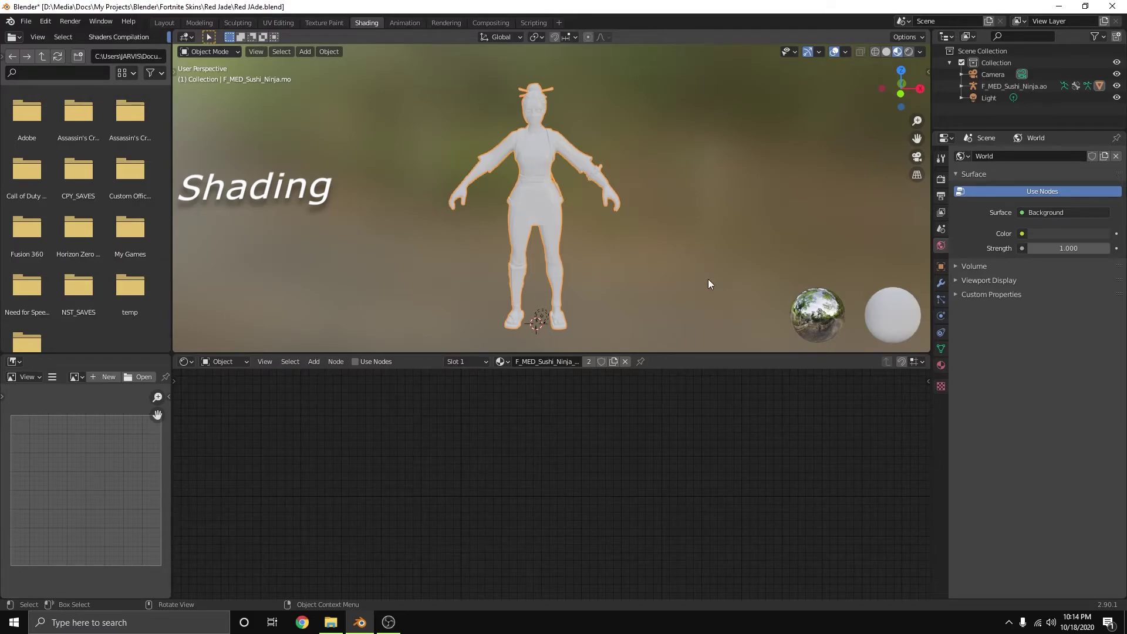
left_click(362, 361)
scroll(569, 393, "down", 3)
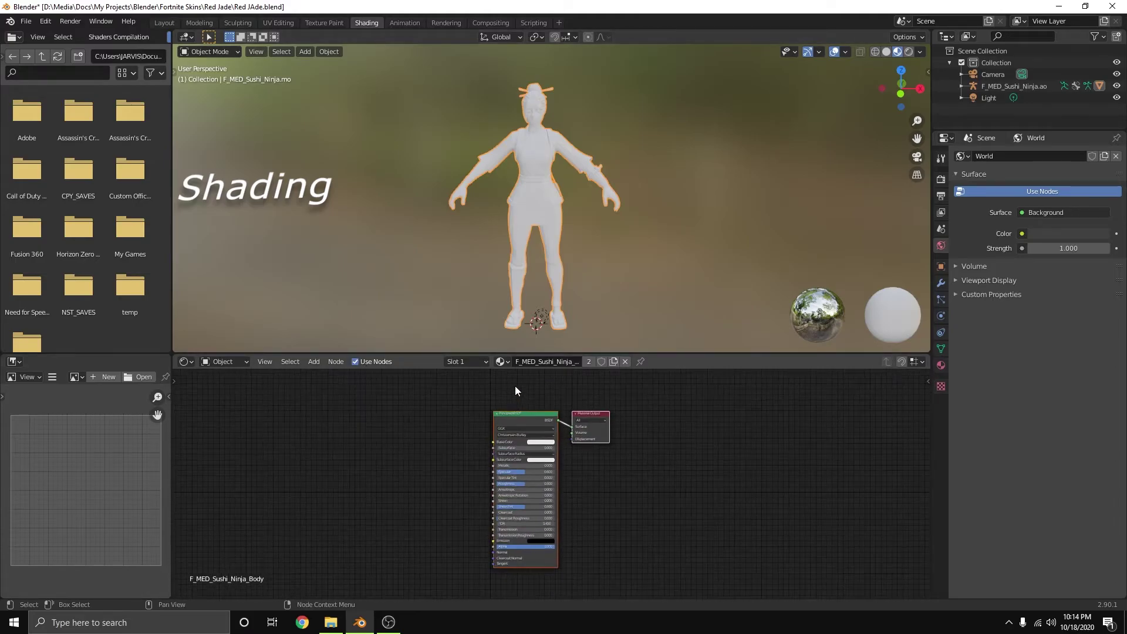
scroll(517, 388, "up", 3)
left_click(388, 362)
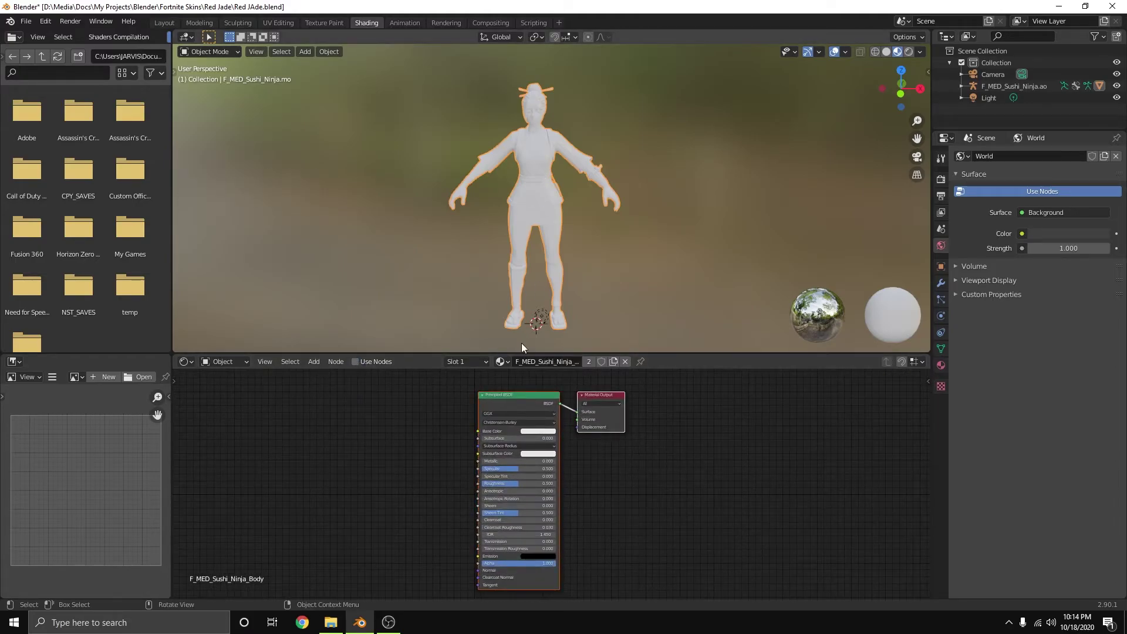
Choose the F_MED_Sushi_Ninja_Body material for slot 1 and enable its shader nodes
left_click(502, 361)
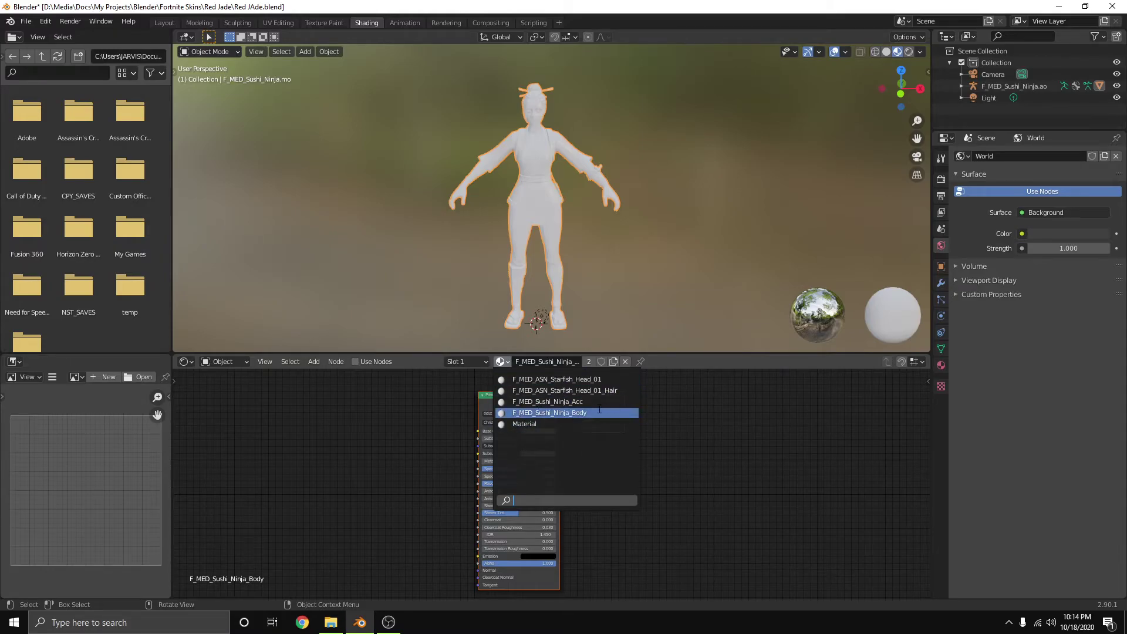
left_click(549, 413)
left_click(371, 361)
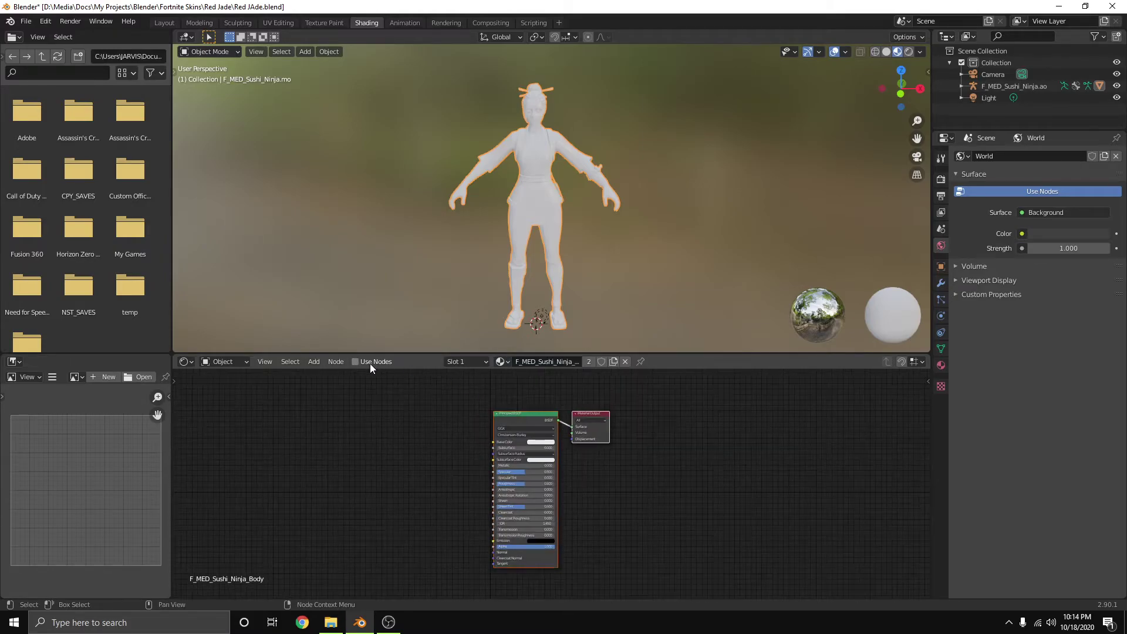
scroll(541, 442, "down", 3)
left_click_drag(442, 394, 675, 545)
left_click(664, 549)
mouse_move(643, 534)
middle_mouse_down()
mouse_move(658, 509)
mouse_move(676, 506)
mouse_move(666, 506)
middle_mouse_up()
Add an Image Texture node in front of the Principled BSDF in the body material
right_click(400, 409)
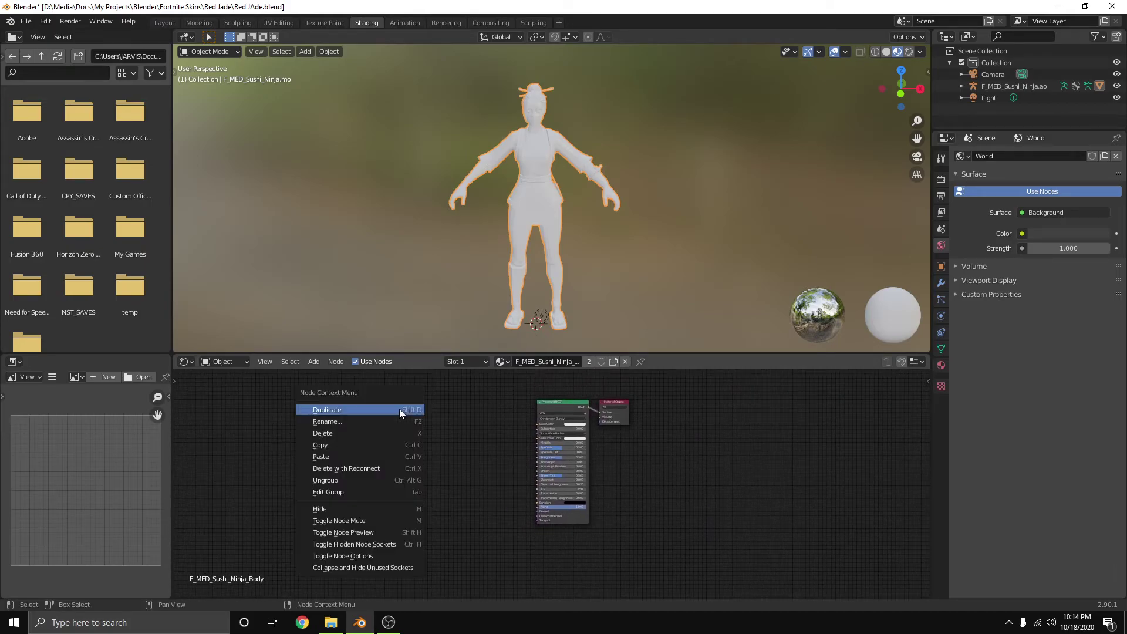
key("Escape")
left_click(313, 362)
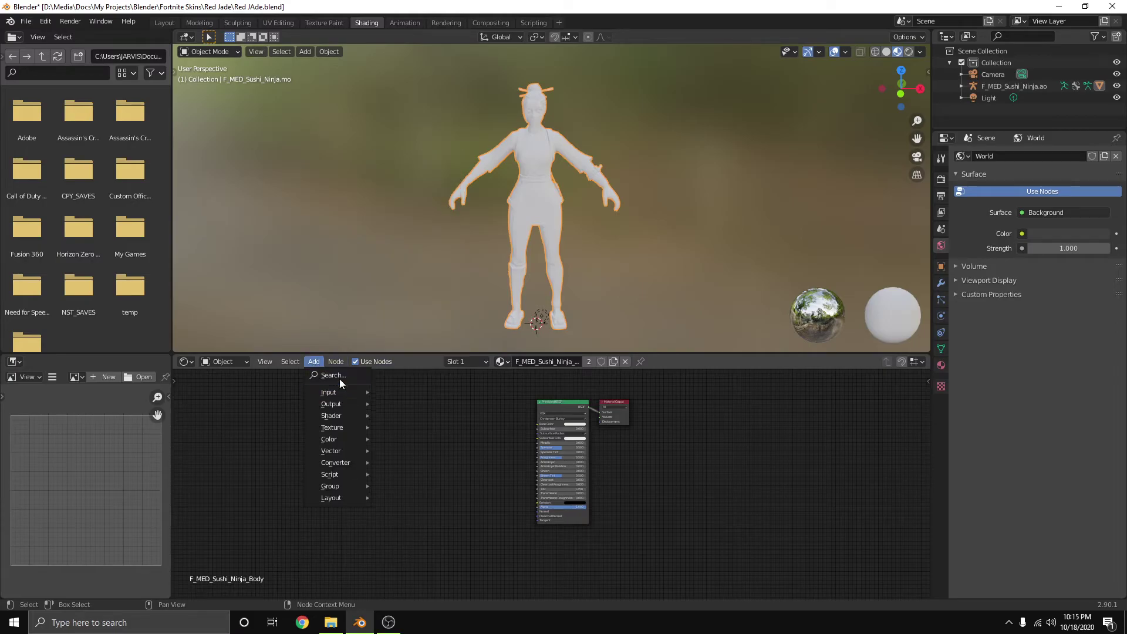
left_click(346, 378)
type("imag")
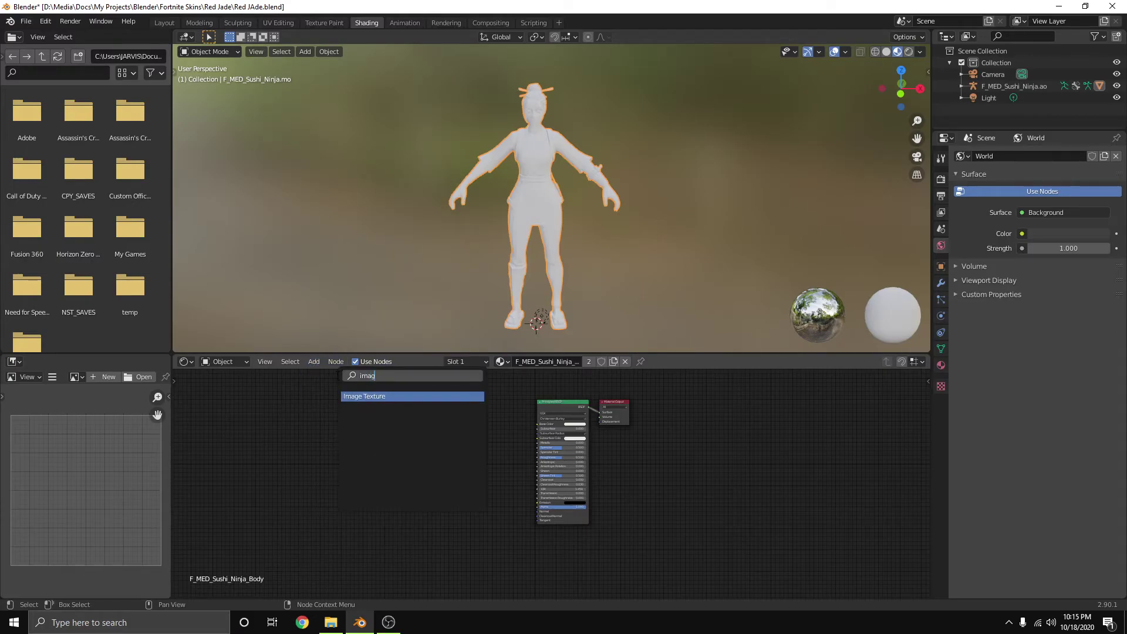
left_click(416, 396)
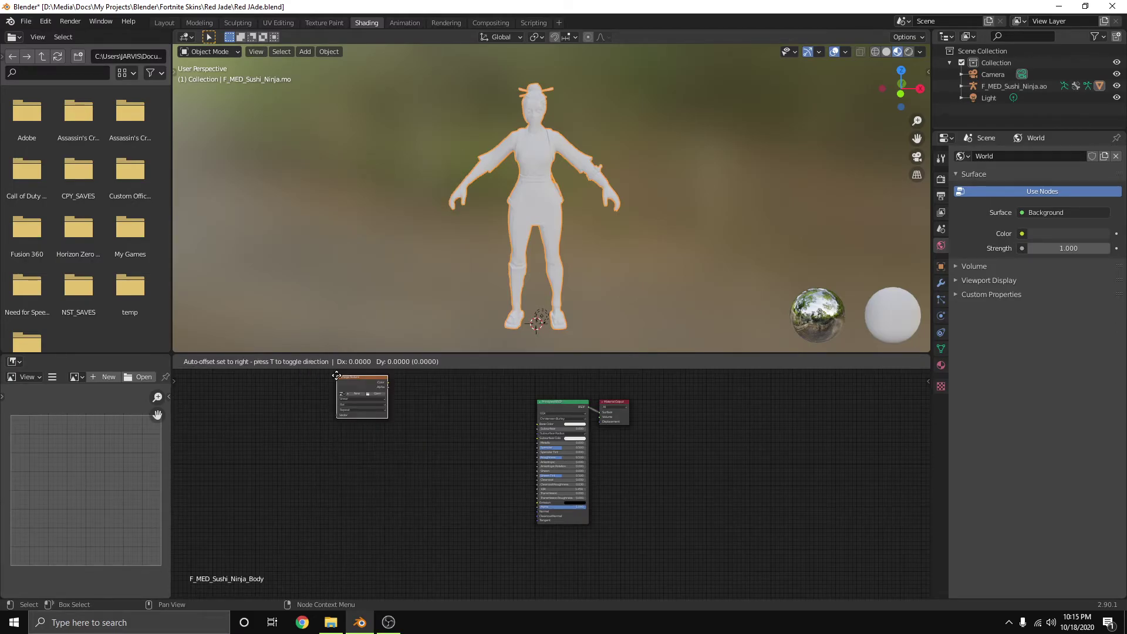
left_click(479, 410)
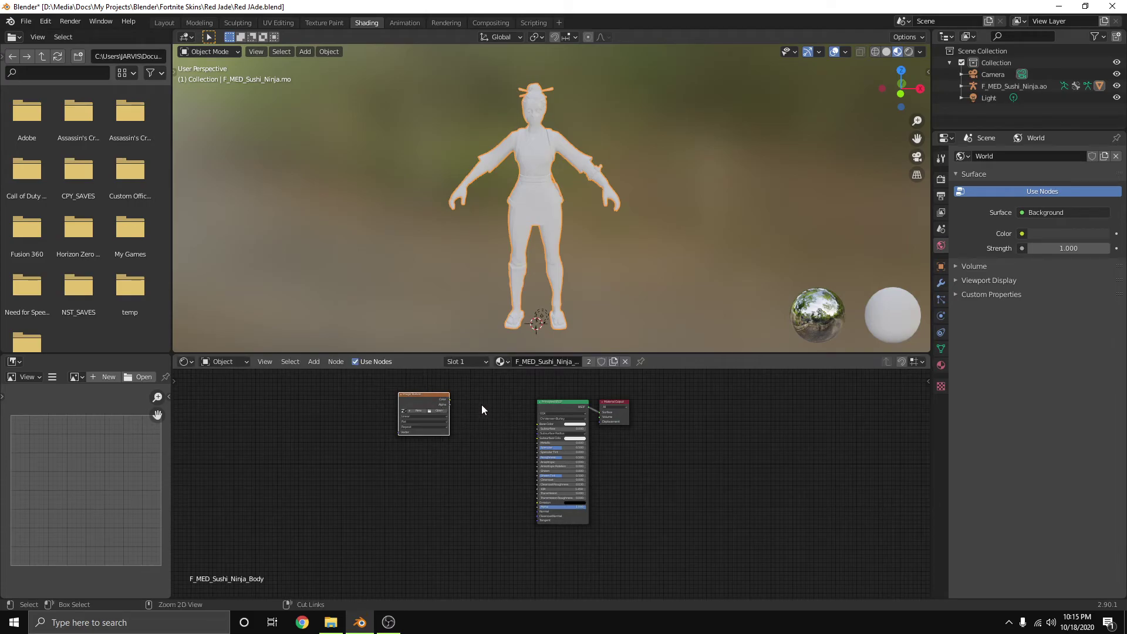
Duplicate the Image Texture node twice and arrange the three texture nodes in a column beside the Principled BSDF
key("shift+d")
left_click(355, 473)
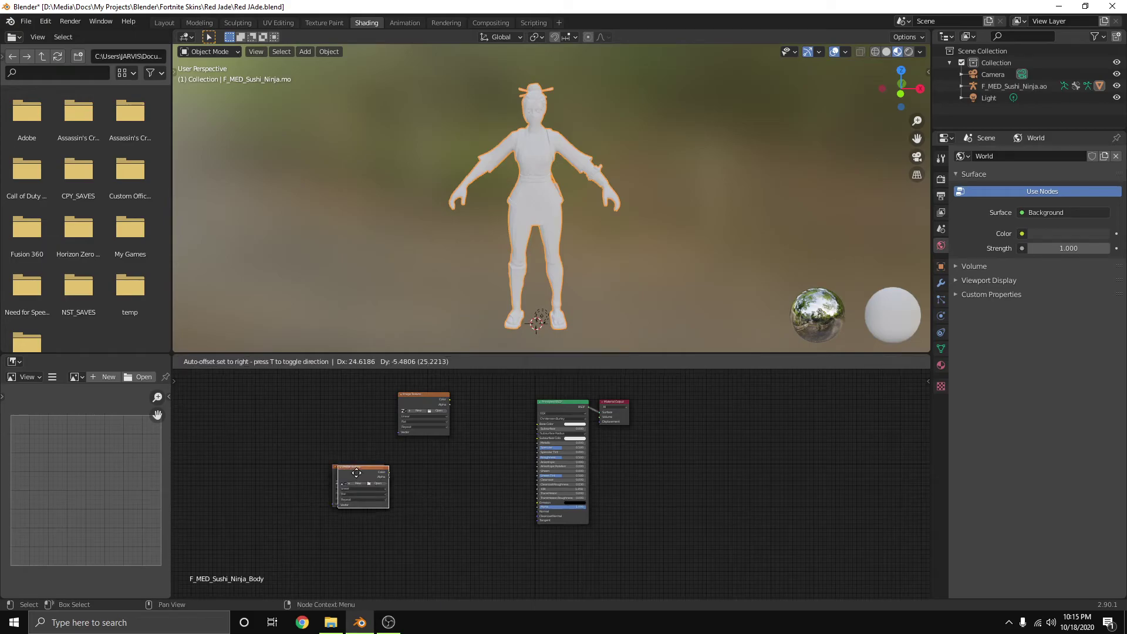
key("shift+d")
left_click(471, 543)
left_click_drag(418, 402, 429, 403)
left_click_drag(355, 461, 464, 451)
left_click_drag(479, 536, 421, 505)
scroll(496, 488, "up", 4)
middle_click_drag(486, 507, 506, 554)
scroll(506, 555, "up", 5)
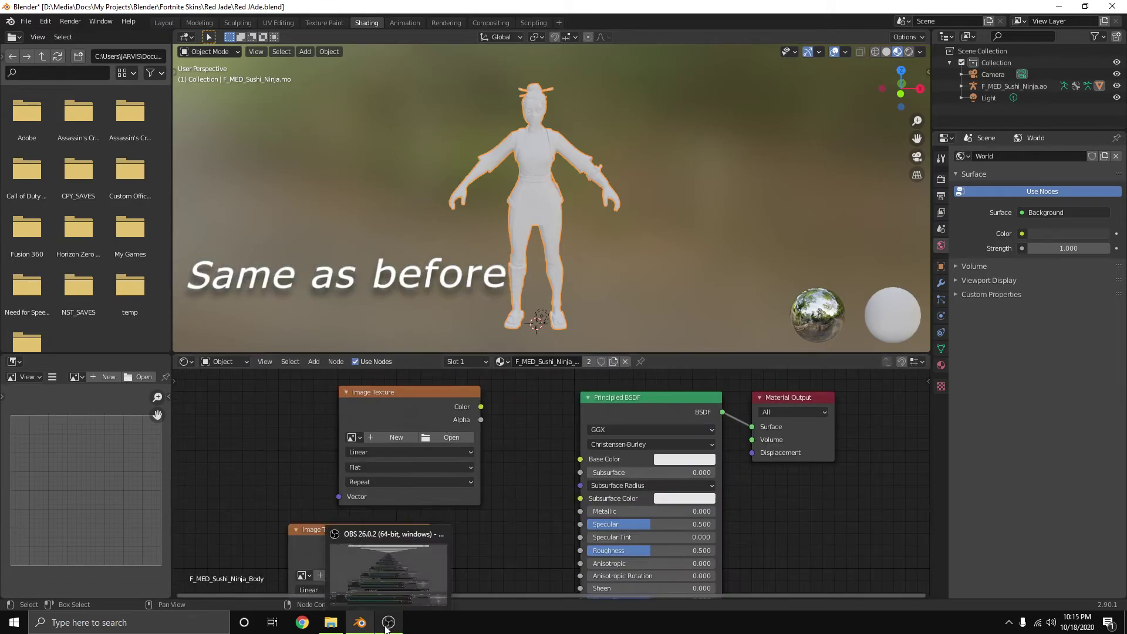
Load T_F_MED_Sushi_Ninja_Body_D.tga into the first Image Texture node and connect its Color output to Base Color
left_click(452, 437)
double_click(455, 274)
double_click(451, 210)
double_click(455, 324)
left_click_drag(481, 407, 579, 459)
Load the body's S and N textures into the other two Image Texture nodes
middle_click_drag(528, 528, 570, 405)
left_click_drag(487, 440, 566, 407)
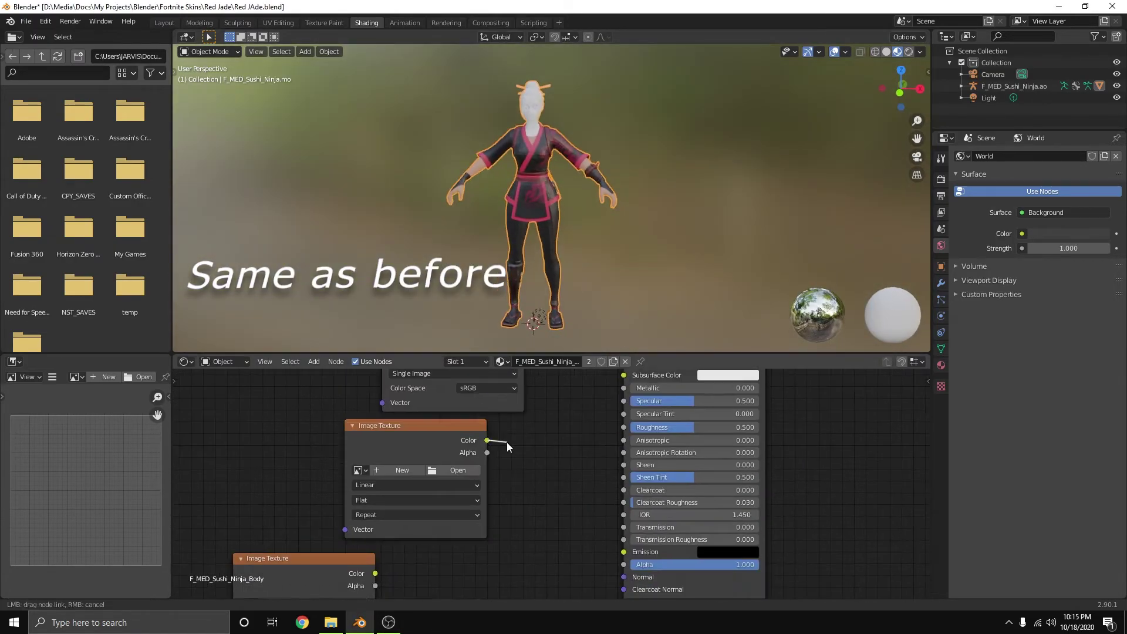
left_click(458, 471)
middle_click_drag(502, 578, 573, 435)
left_click(411, 462)
scroll(486, 493, "down", 4)
scroll(487, 493, "up", 3)
middle_click_drag(487, 411, 546, 381)
Add Normal Map and RGB Curves nodes with an inverted curve between the normal texture and the Principled BSDF's Normal input
left_click(314, 361)
left_click(404, 507)
left_click(450, 525)
scroll(517, 470, "up", 4)
left_click(446, 402)
left_click_drag(579, 460, 579, 535)
scroll(505, 505, "down", 5)
left_click(314, 361)
left_click(461, 543)
left_click_drag(364, 508, 301, 508)
left_click_drag(432, 522, 439, 534)
scroll(466, 453, "up", 7)
Add a Separate RGB node after the T_F_MED_Sushi_Ninja_Body_S.tga texture and connect its R output to Specular
left_click(313, 362)
left_click(333, 375)
type("sep")
key("Return")
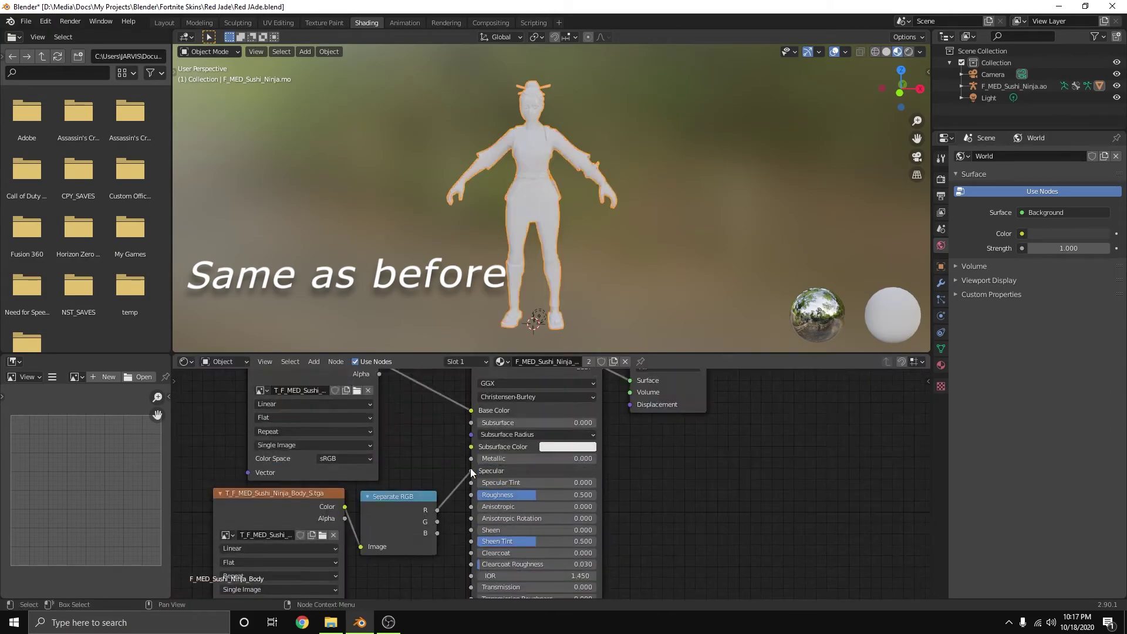
Copy the body material's node setup into F_MED_ASN_Starfish_Head_01 and replace its images with the head textures
left_click_drag(327, 389, 737, 569)
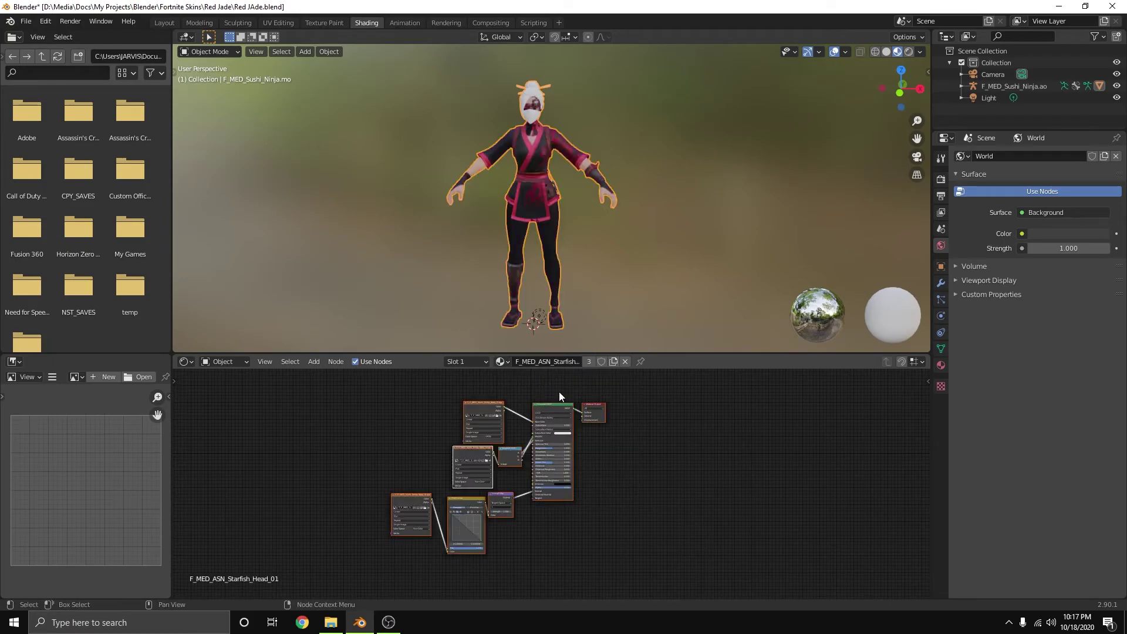
scroll(521, 438, "up", 4)
left_click(518, 424)
left_click(476, 396)
left_click(454, 170)
double_click(466, 213)
double_click(467, 214)
left_click(474, 229)
left_click(768, 489)
left_click(455, 480)
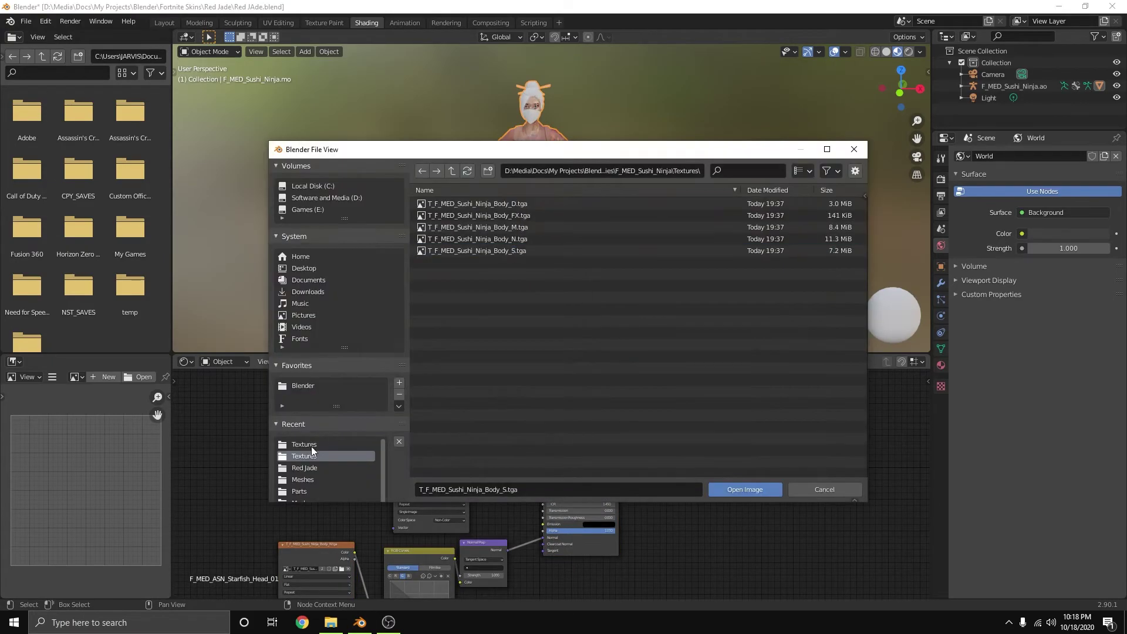
double_click(467, 214)
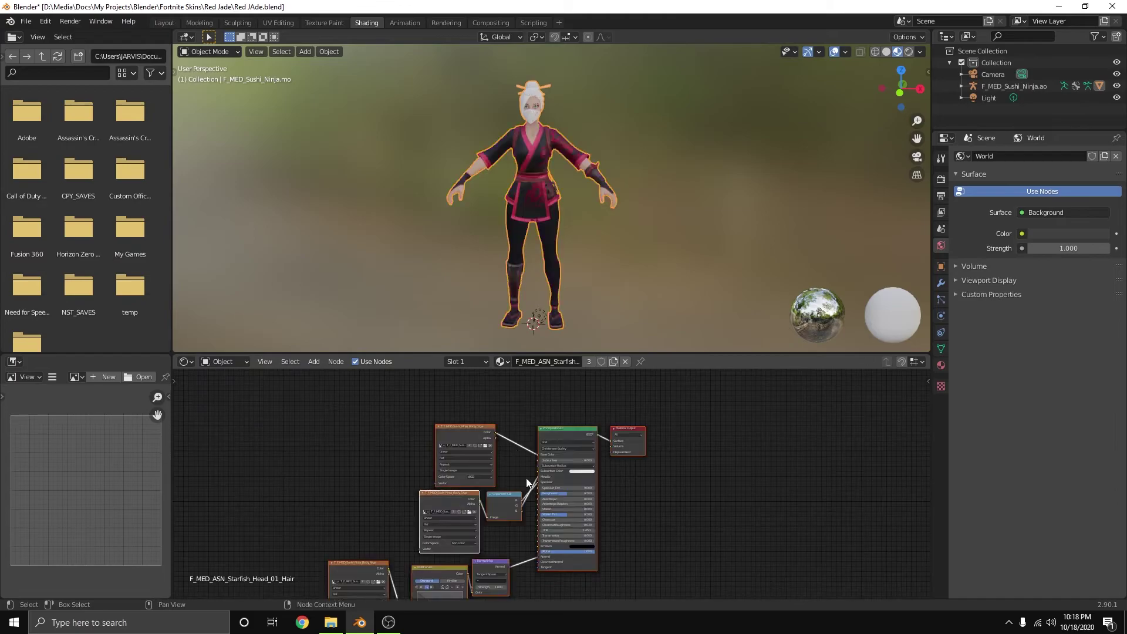
Replace the images in the copied node setup of F_MED_ASN_Starfish_Head_01_Hair with the hair textures
left_click(478, 442)
left_click(745, 489)
left_click(639, 483)
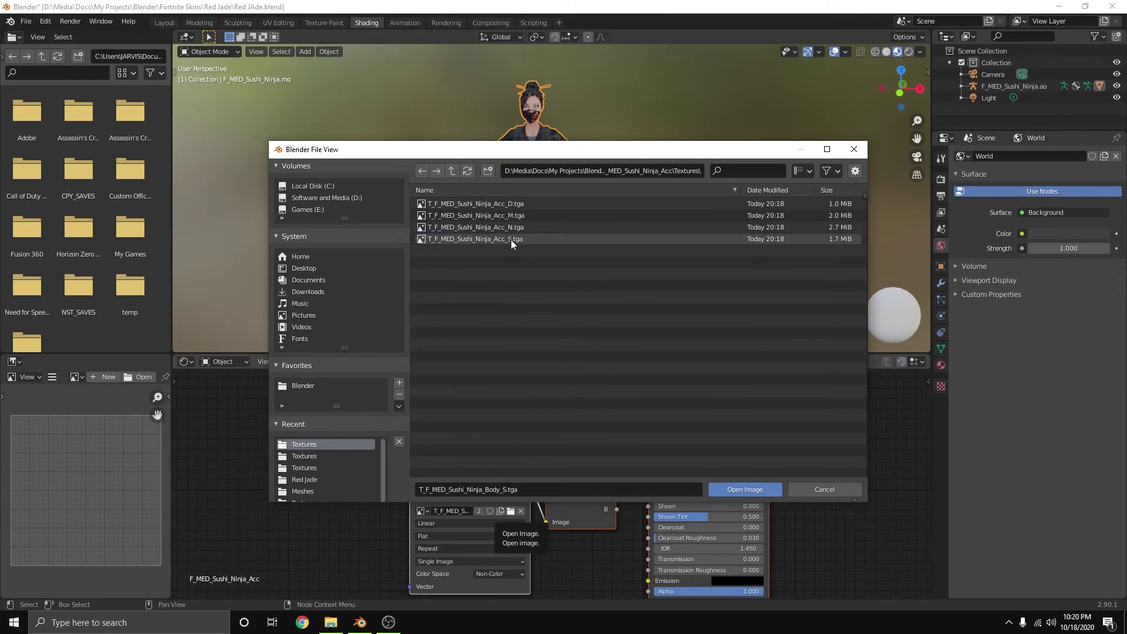
Replace the body image in the F_MED_Sushi_Ninja_Acc material's node setup with the matching T_F_MED_Sushi_Ninja_Acc texture
left_click(475, 227)
left_click(747, 493)
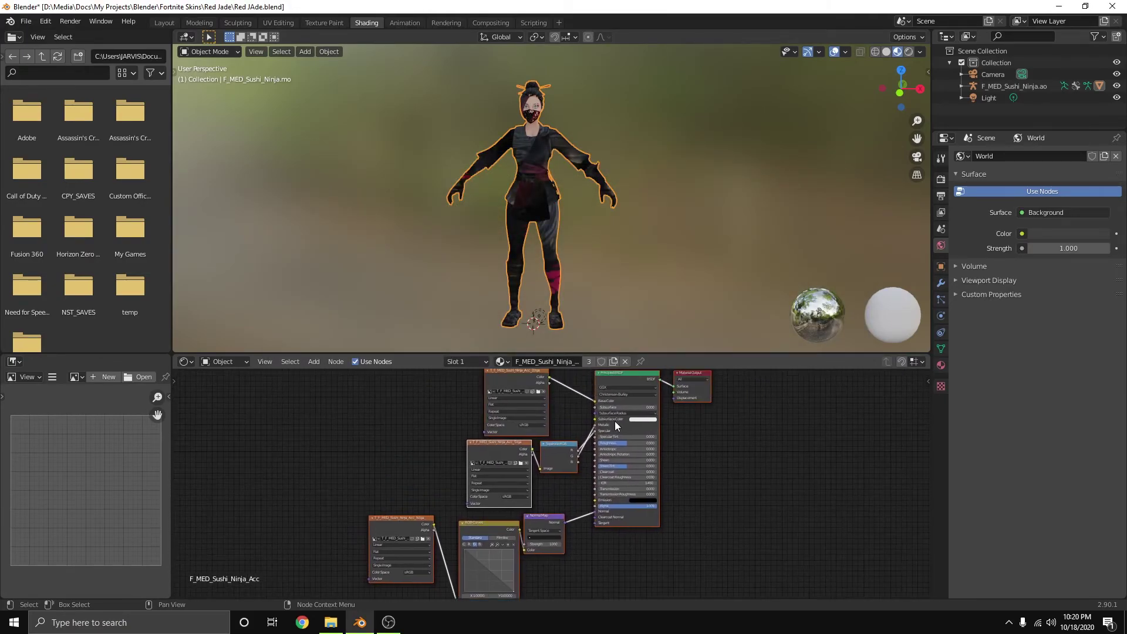
scroll(754, 432, "down", 3)
left_click(677, 411)
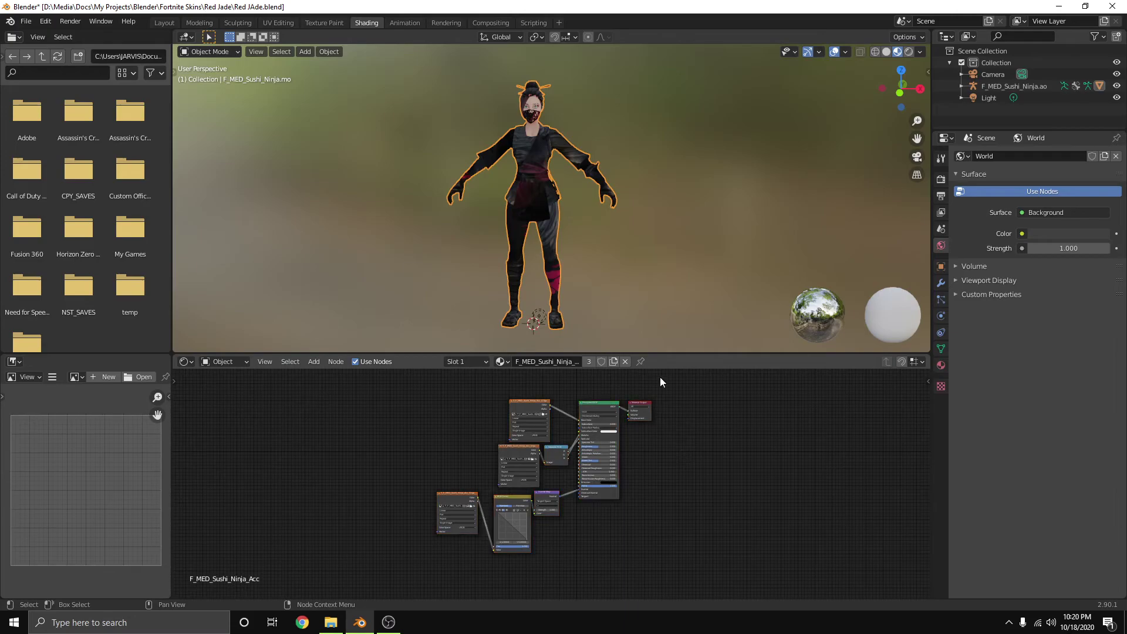
Assign the F_MED_Sushi_Ninja_Body material back to slot 1 of the character mesh
mouse_move(567, 267)
middle_mouse_down()
mouse_move(648, 273)
mouse_move(532, 256)
mouse_move(594, 256)
mouse_move(579, 256)
middle_mouse_up()
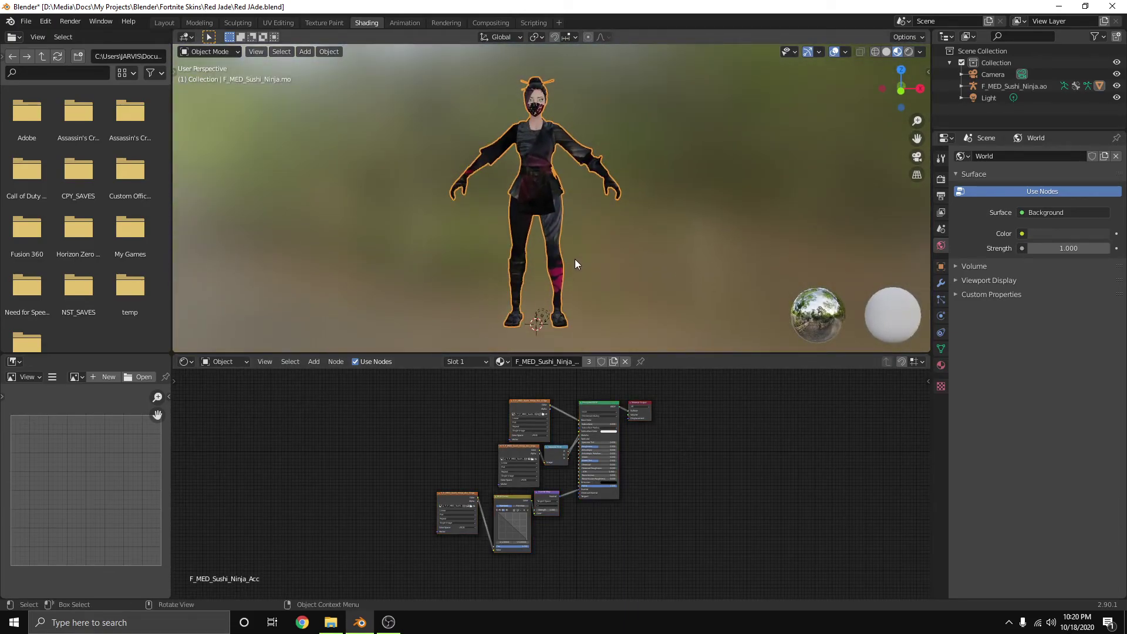
left_click(502, 361)
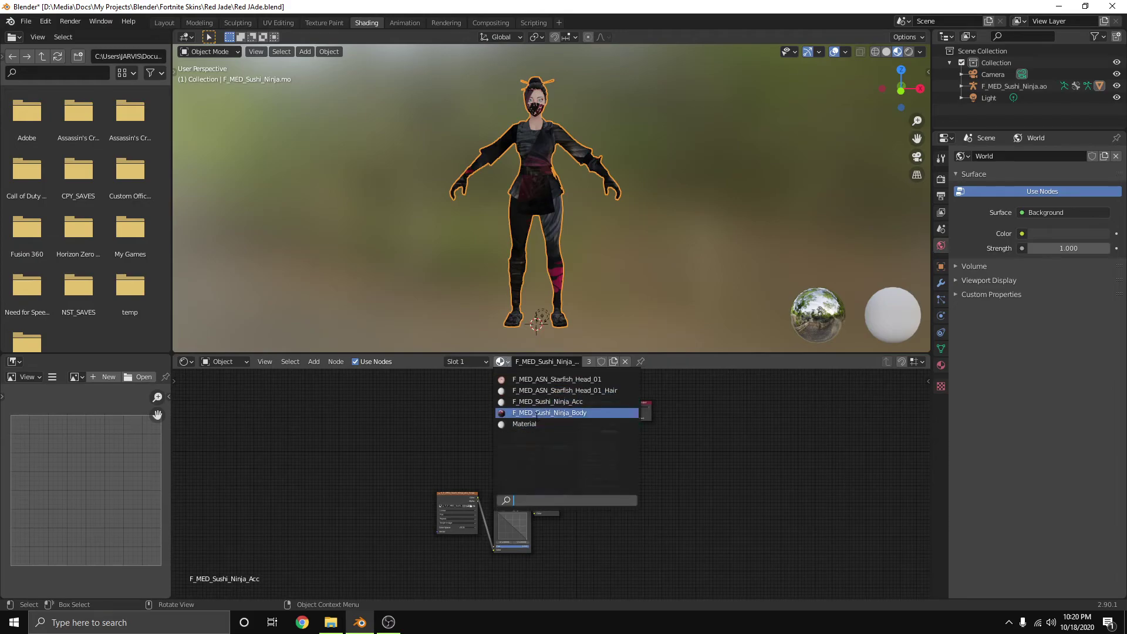
left_click(561, 413)
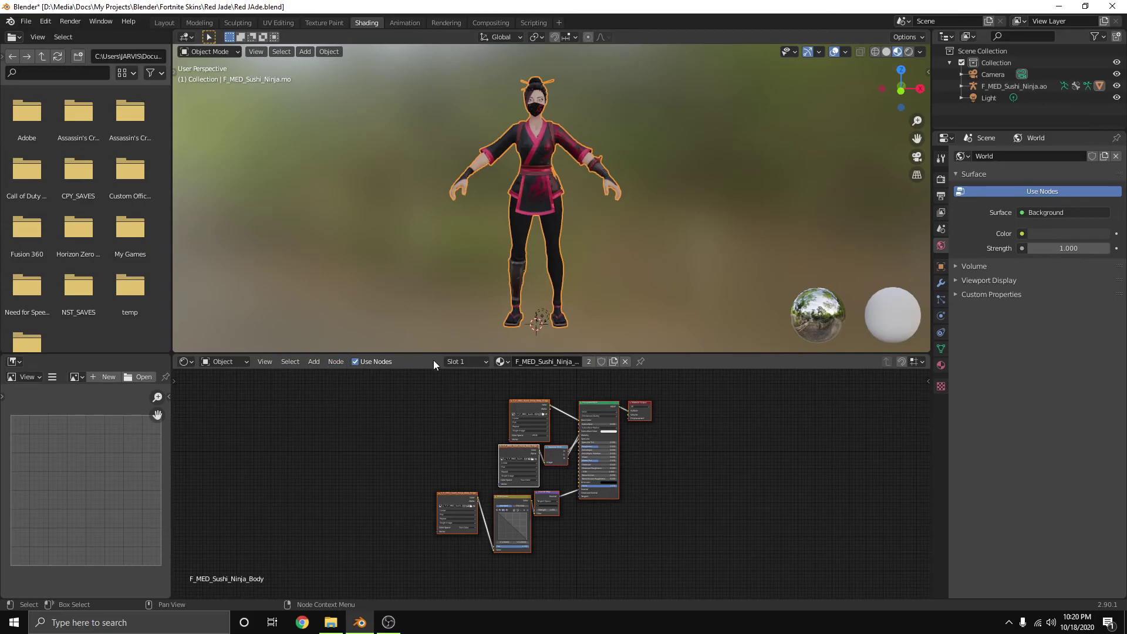
Switch to the Layout workspace, show the character in Material Preview shading and inspect its textures
left_click(165, 22)
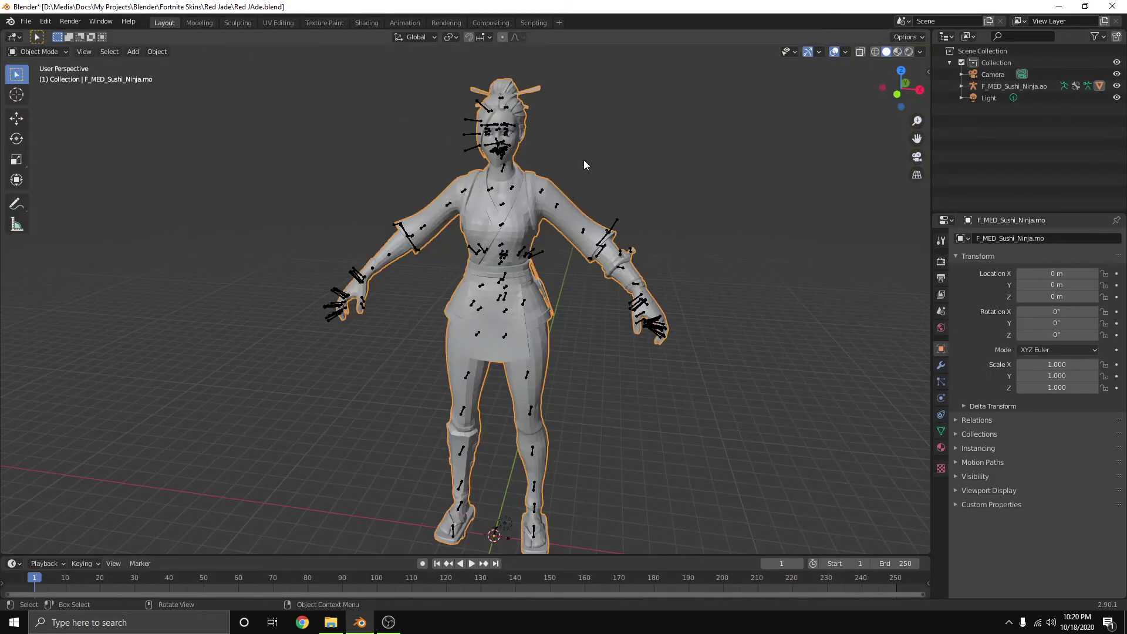
left_click(897, 52)
scroll(617, 167, "up", 6)
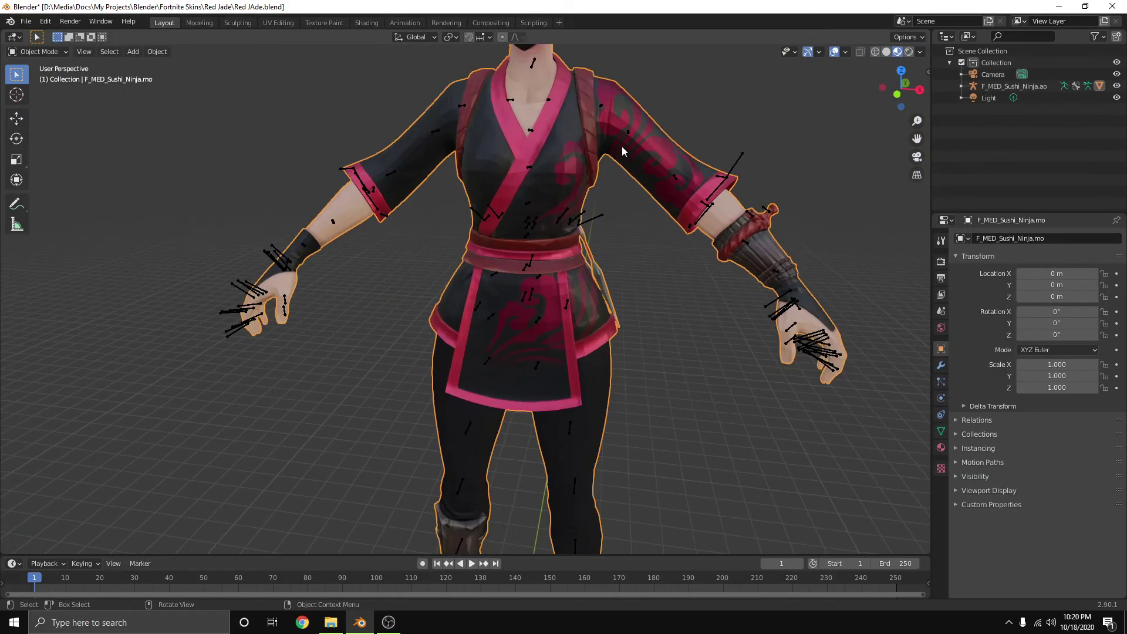
middle_click_drag(618, 168, 109, 205)
scroll(130, 217, "down", 5)
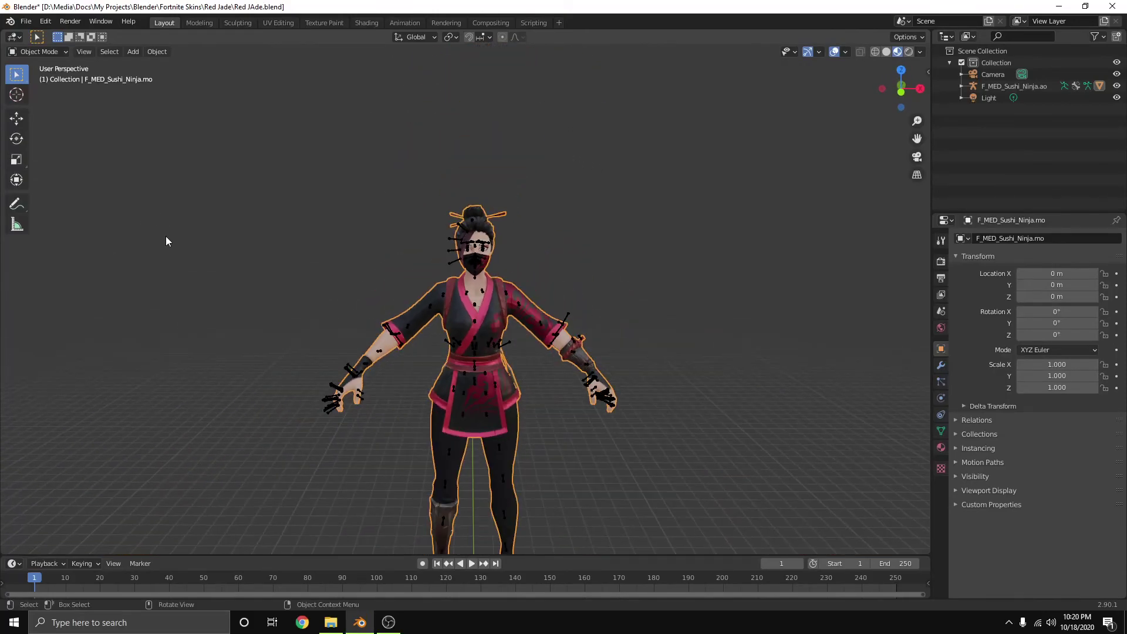
scroll(502, 432, "up", 6)
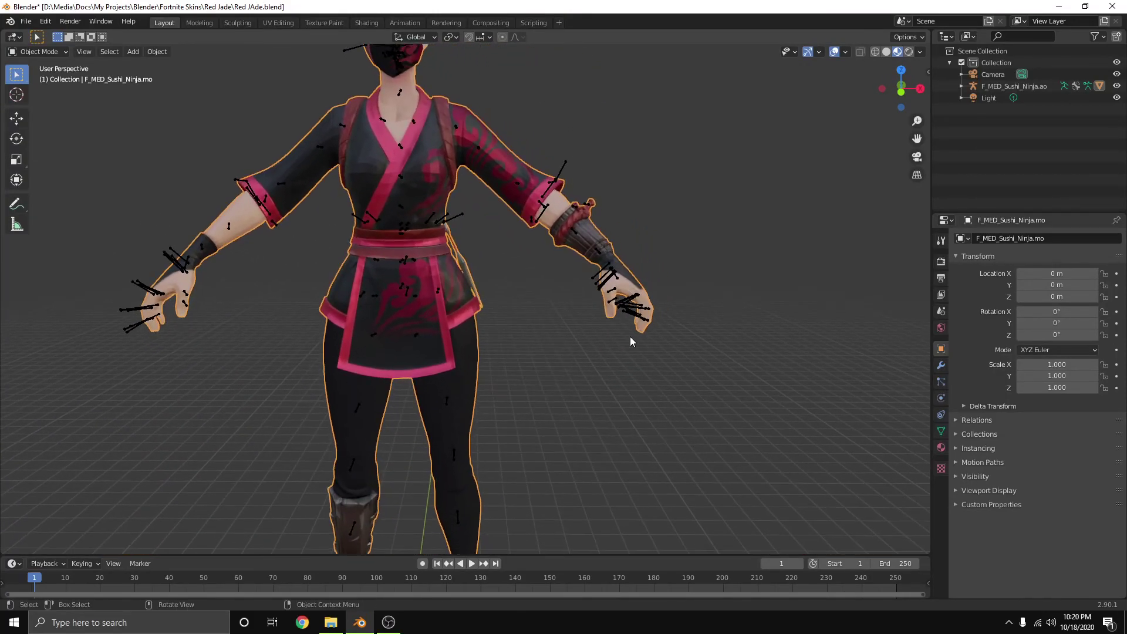
Turn off the Bones overlay in the viewport so the armature is hidden over the character
middle_click_drag(478, 449, 609, 373)
middle_click_drag(606, 209, 600, 341, "shift")
scroll(574, 302, "up", 2)
middle_click_drag(696, 364, 623, 425, "shift")
scroll(652, 428, "down", 3)
middle_click_drag(621, 226, 621, 237)
left_click(845, 51)
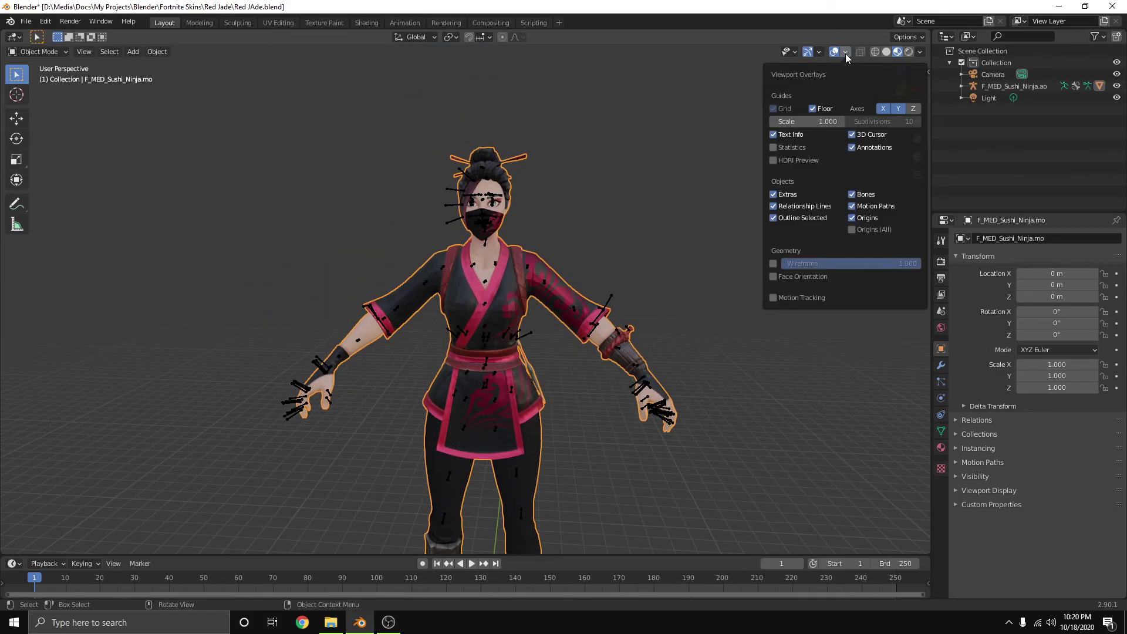
left_click(853, 196)
middle_click_drag(626, 249, 631, 191, "shift")
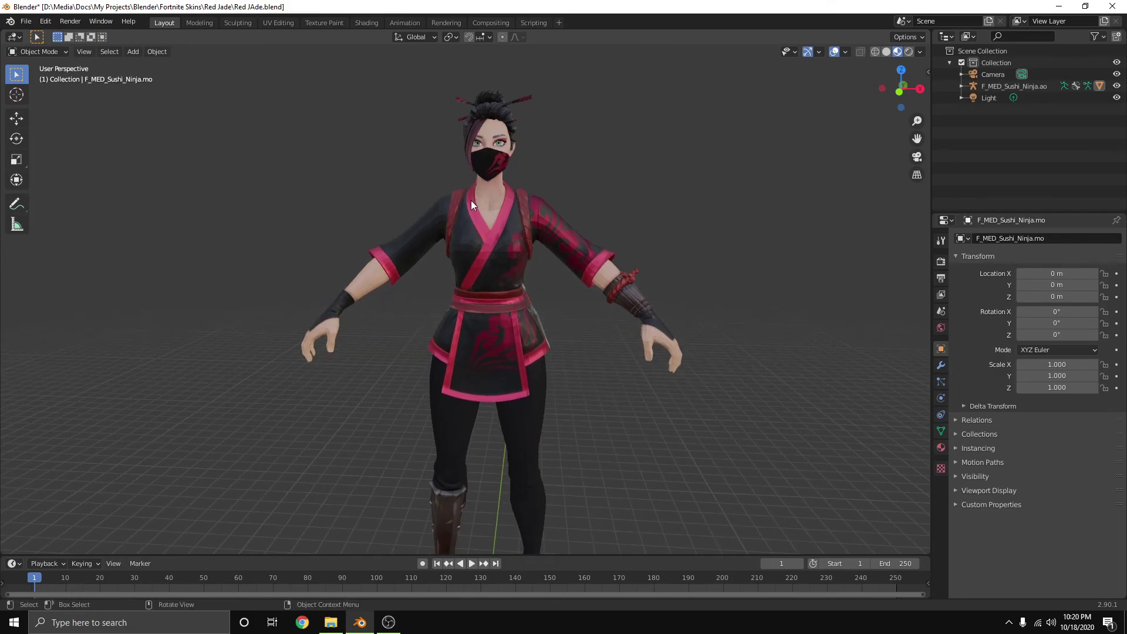
Select the character mesh and apply Shade Smooth to it
left_click(490, 202)
right_click(492, 202)
left_click(492, 202)
Examine the character's shading and textures, from close-ups of the masked face and upper body to the whole figure
middle_click_drag(512, 171, 540, 255, "shift")
scroll(489, 212, "up", 4)
left_click(599, 217)
scroll(629, 260, "up", 2)
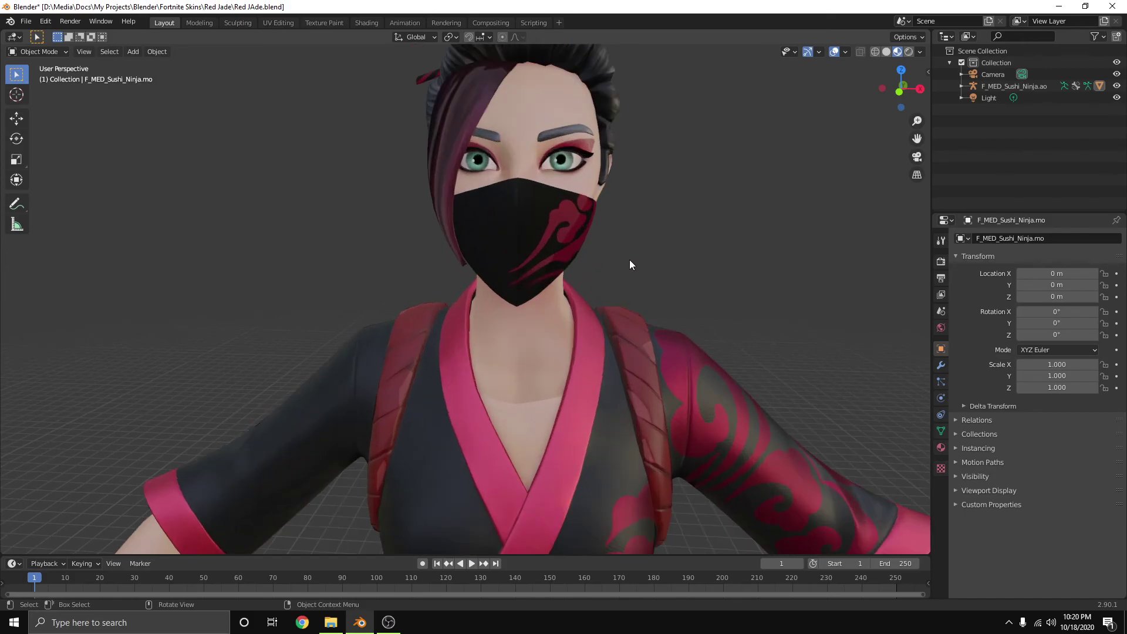
scroll(711, 235, "down", 4)
left_click(510, 331)
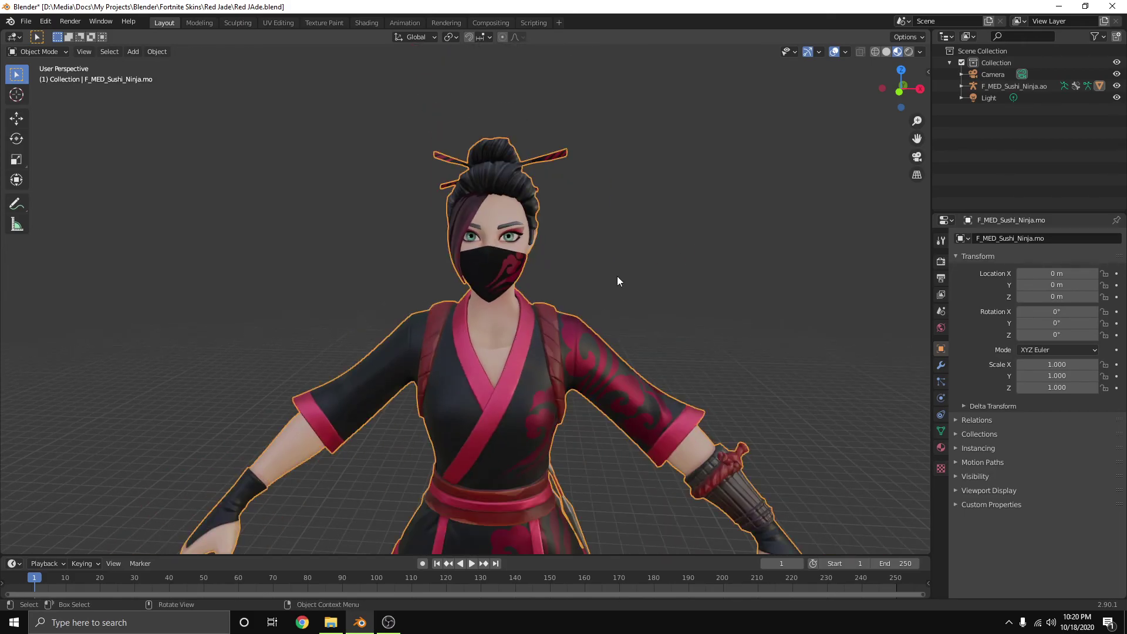
scroll(622, 274, "down", 3)
left_click(627, 273)
scroll(521, 321, "up", 4)
left_click(484, 350)
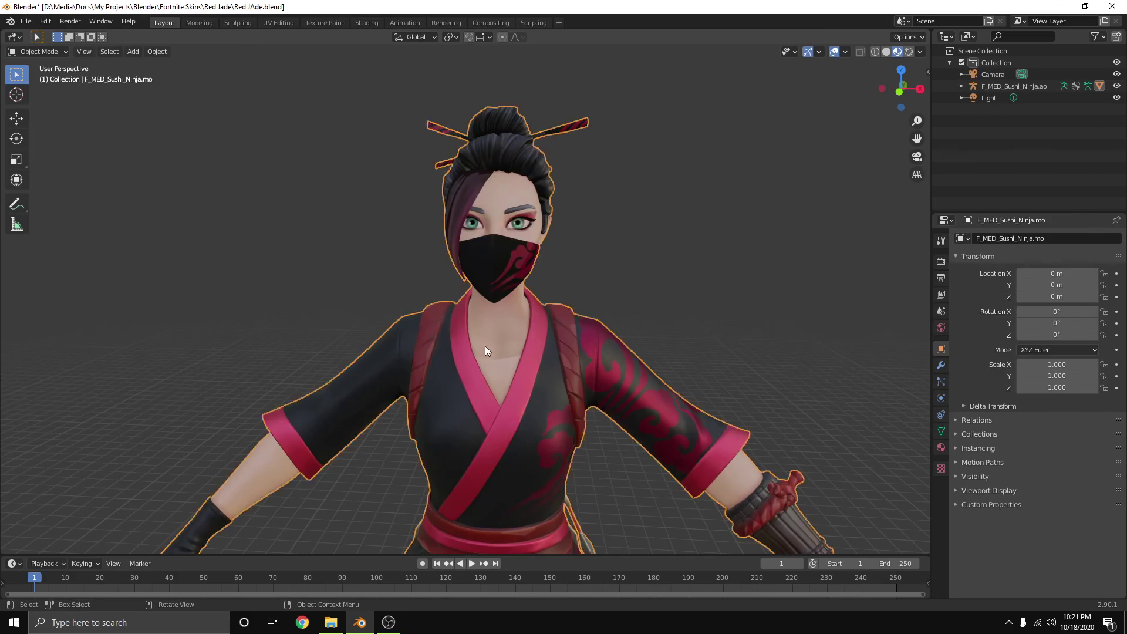
scroll(646, 315, "down", 5)
middle_click_drag(645, 315, 128, 360)
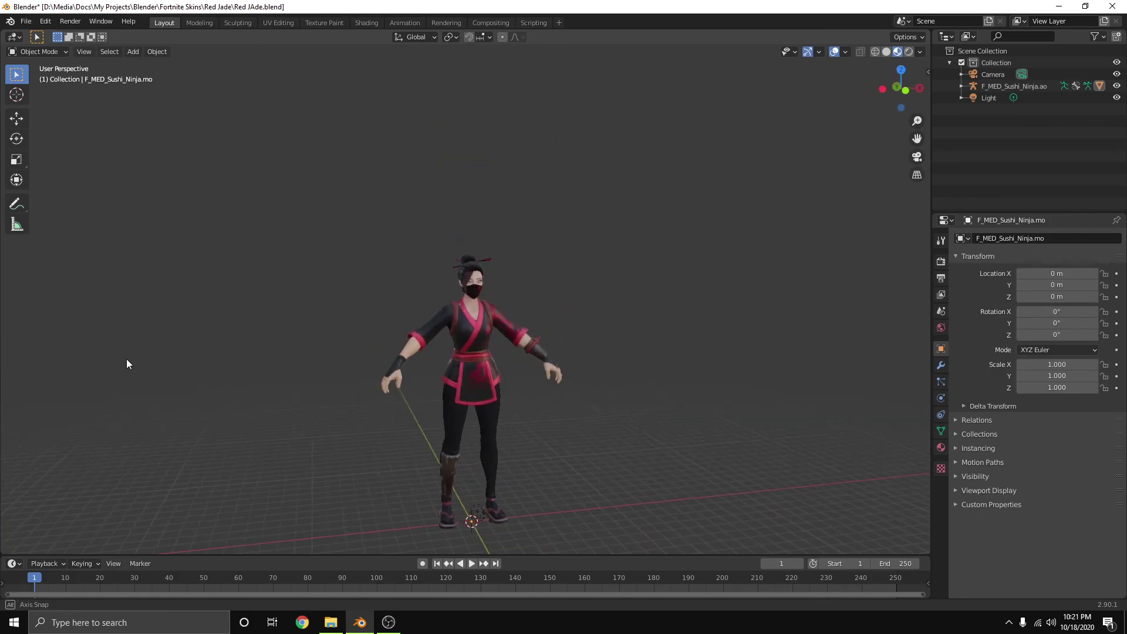